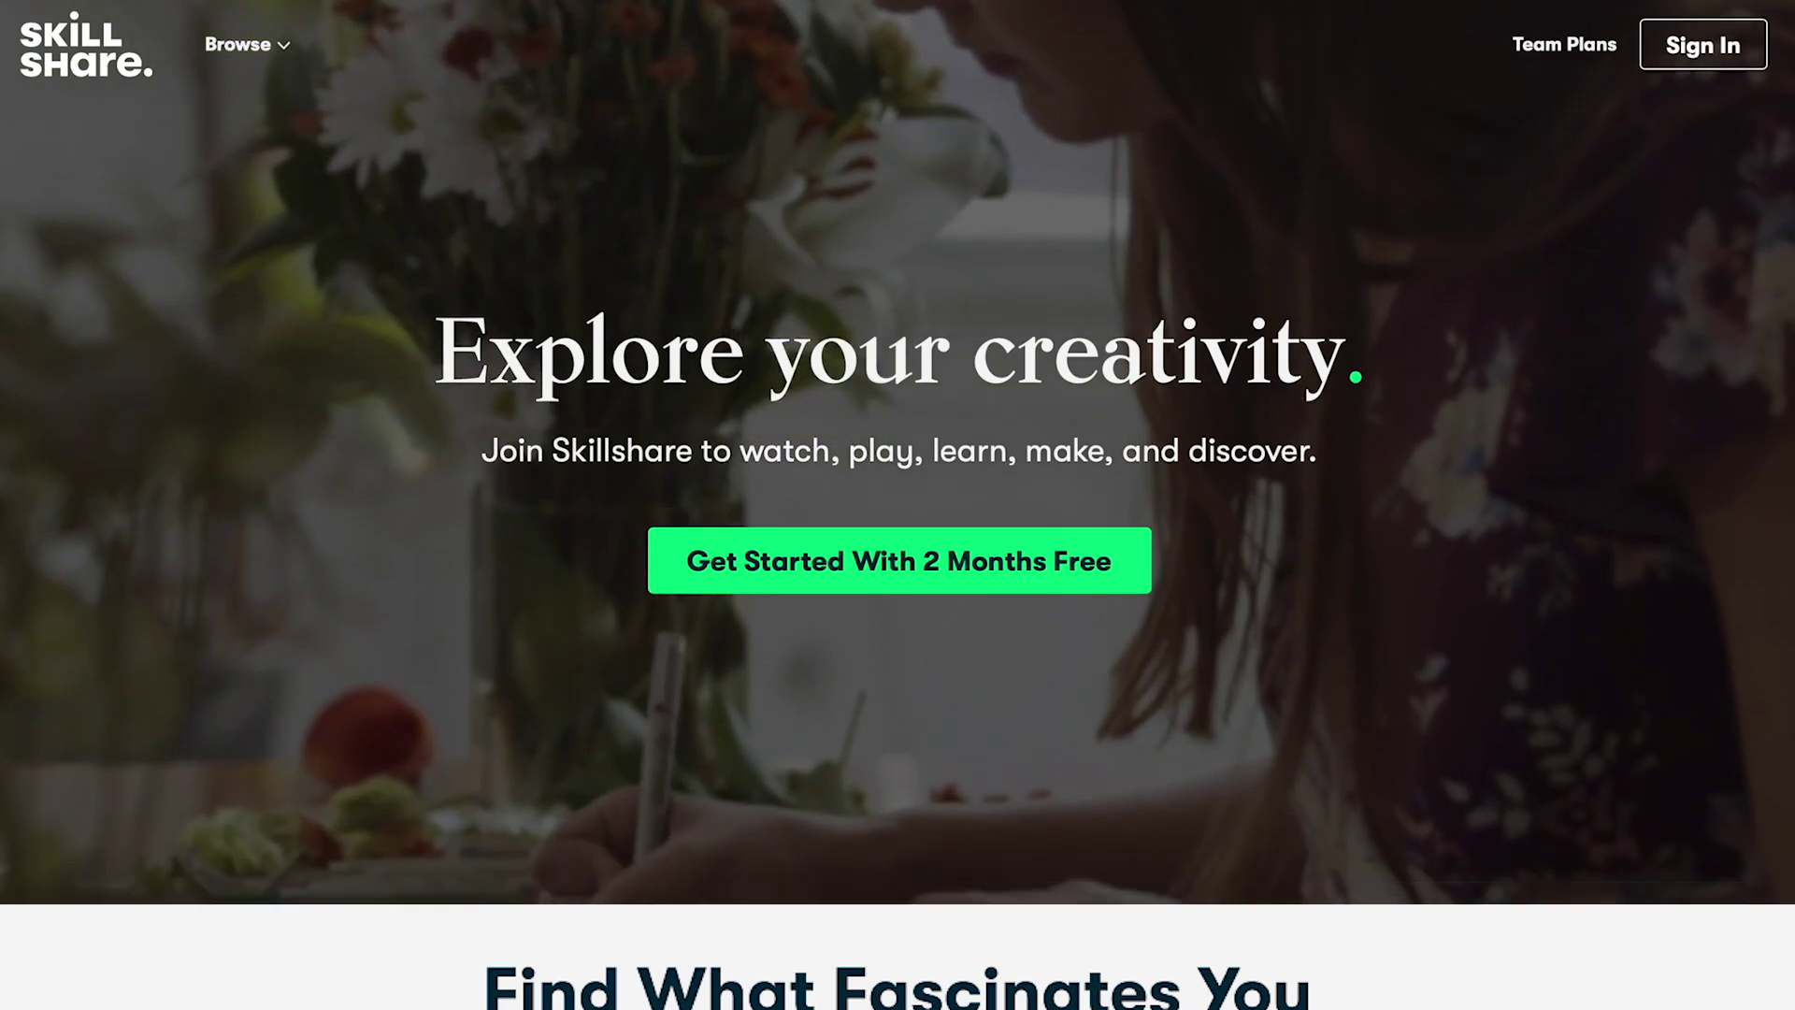
Scroll down the Skillshare homepage toward My Classes.
{"action": "scroll", "coordinate": [898, 504], "scroll_direction": "down", "scroll_amount": 6}
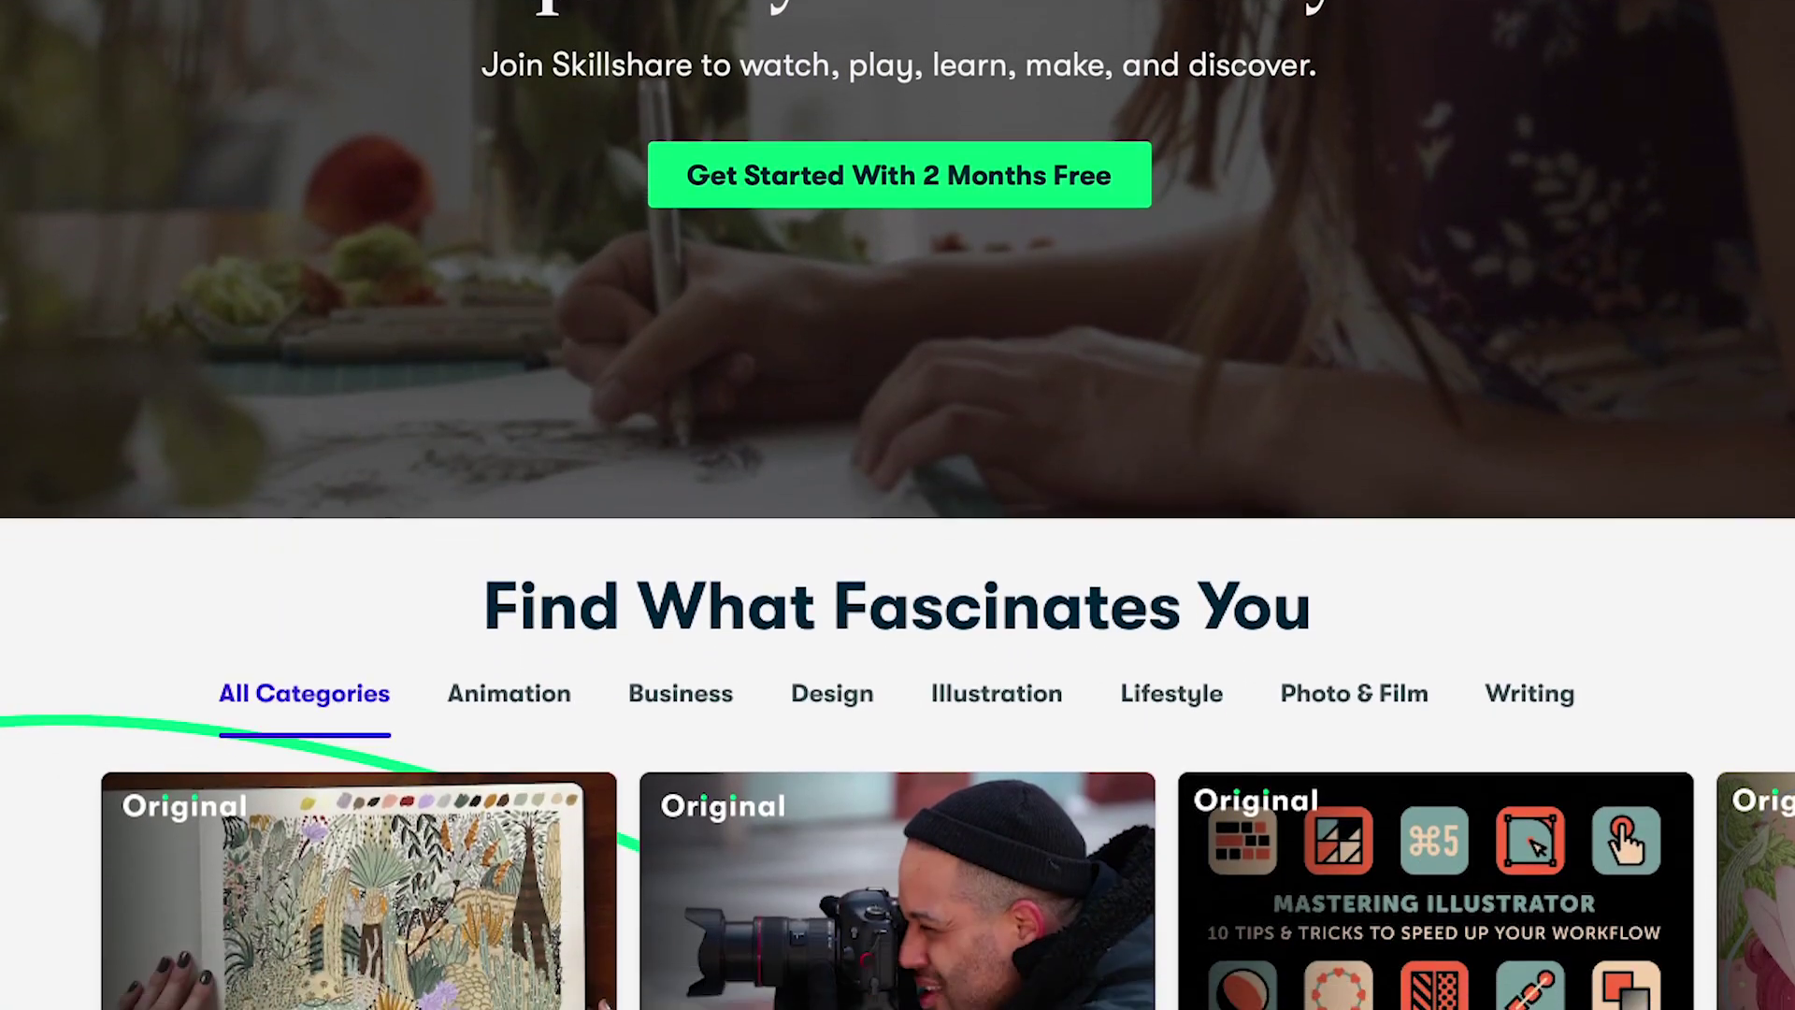
{"action": "scroll", "coordinate": [599, 718], "scroll_direction": "down", "scroll_amount": 3}
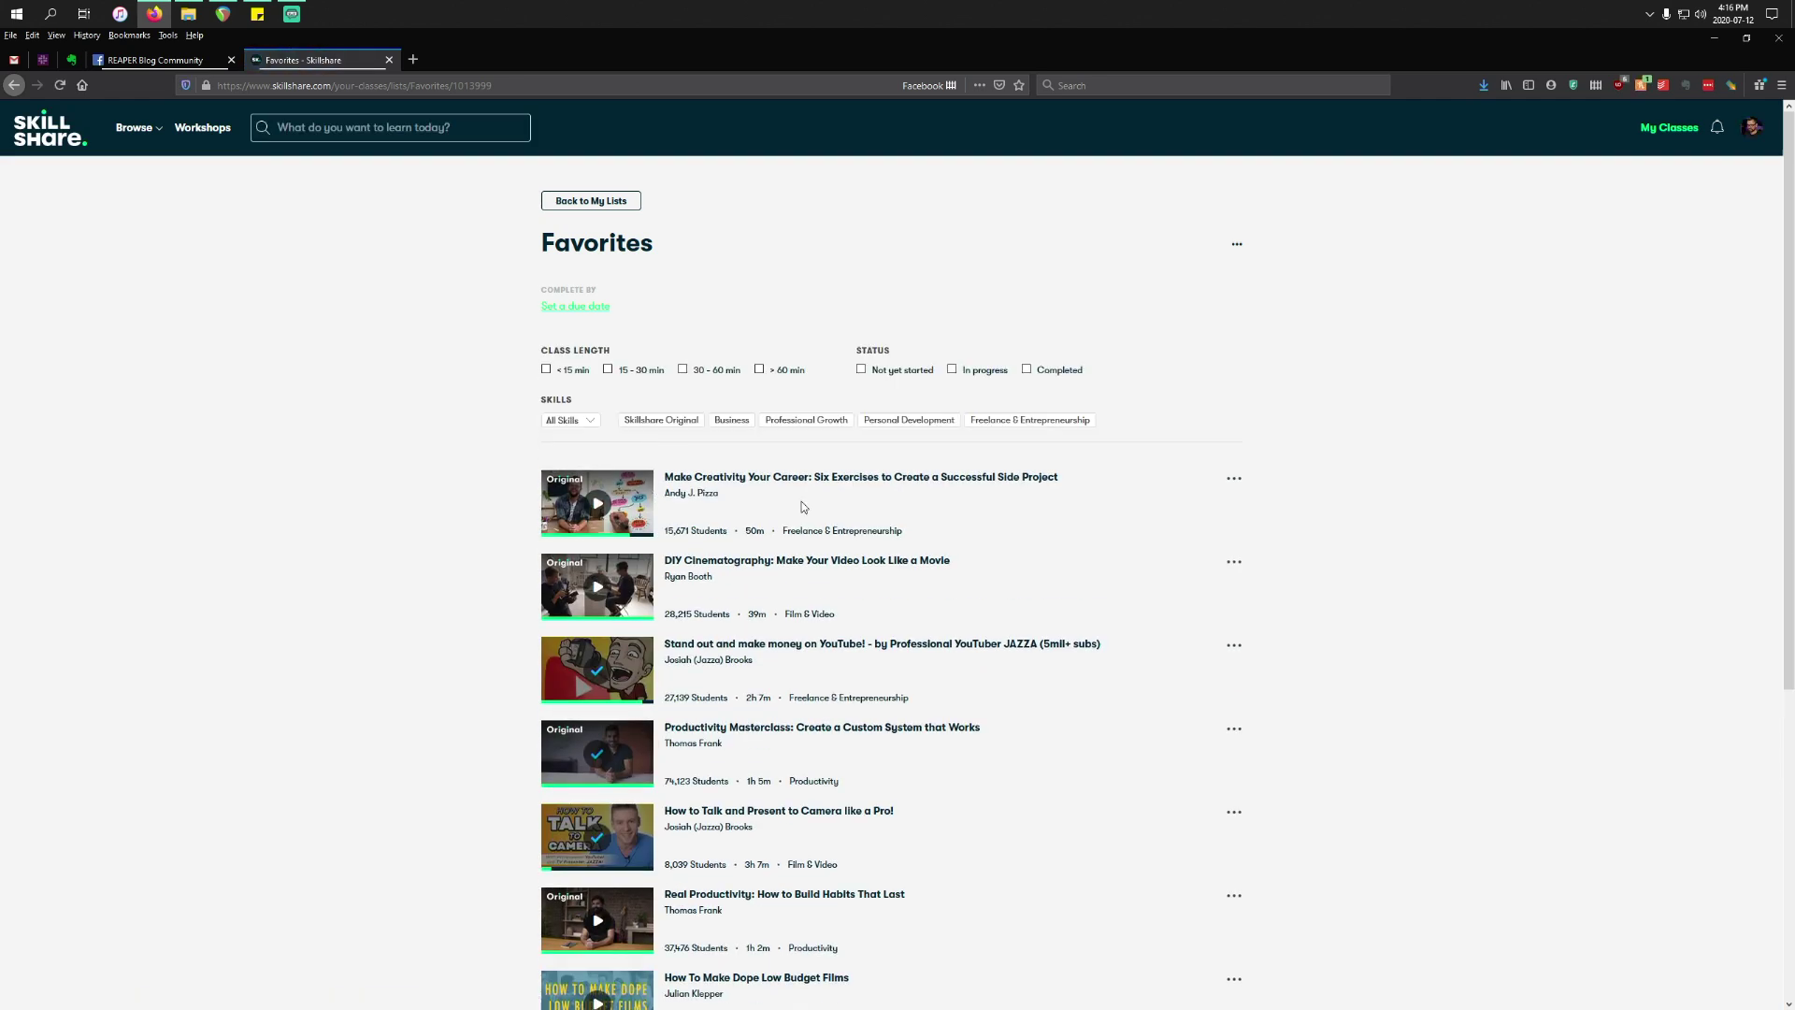
Play lesson 2, The Power of Essentialism, in the Simple Productivity class.
{"action": "scroll", "coordinate": [800, 548], "scroll_direction": "down", "scroll_amount": 5}
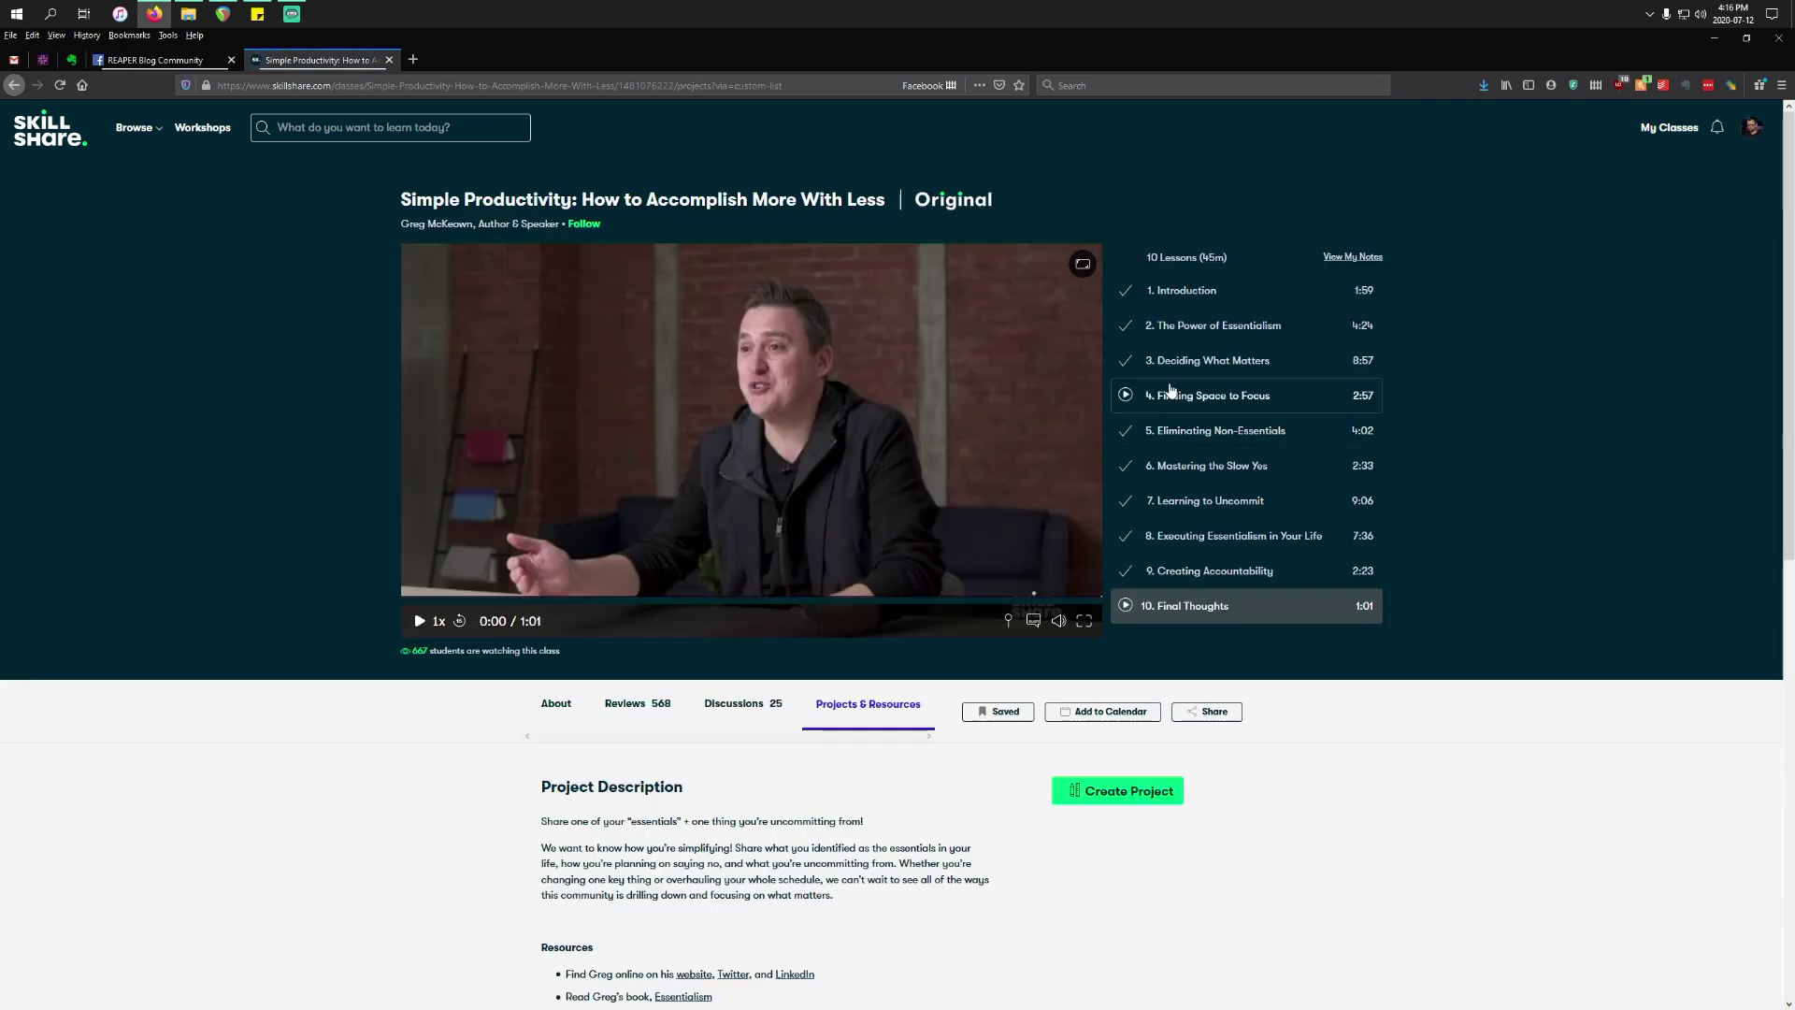
{"action": "left_click", "coordinate": [1187, 329]}
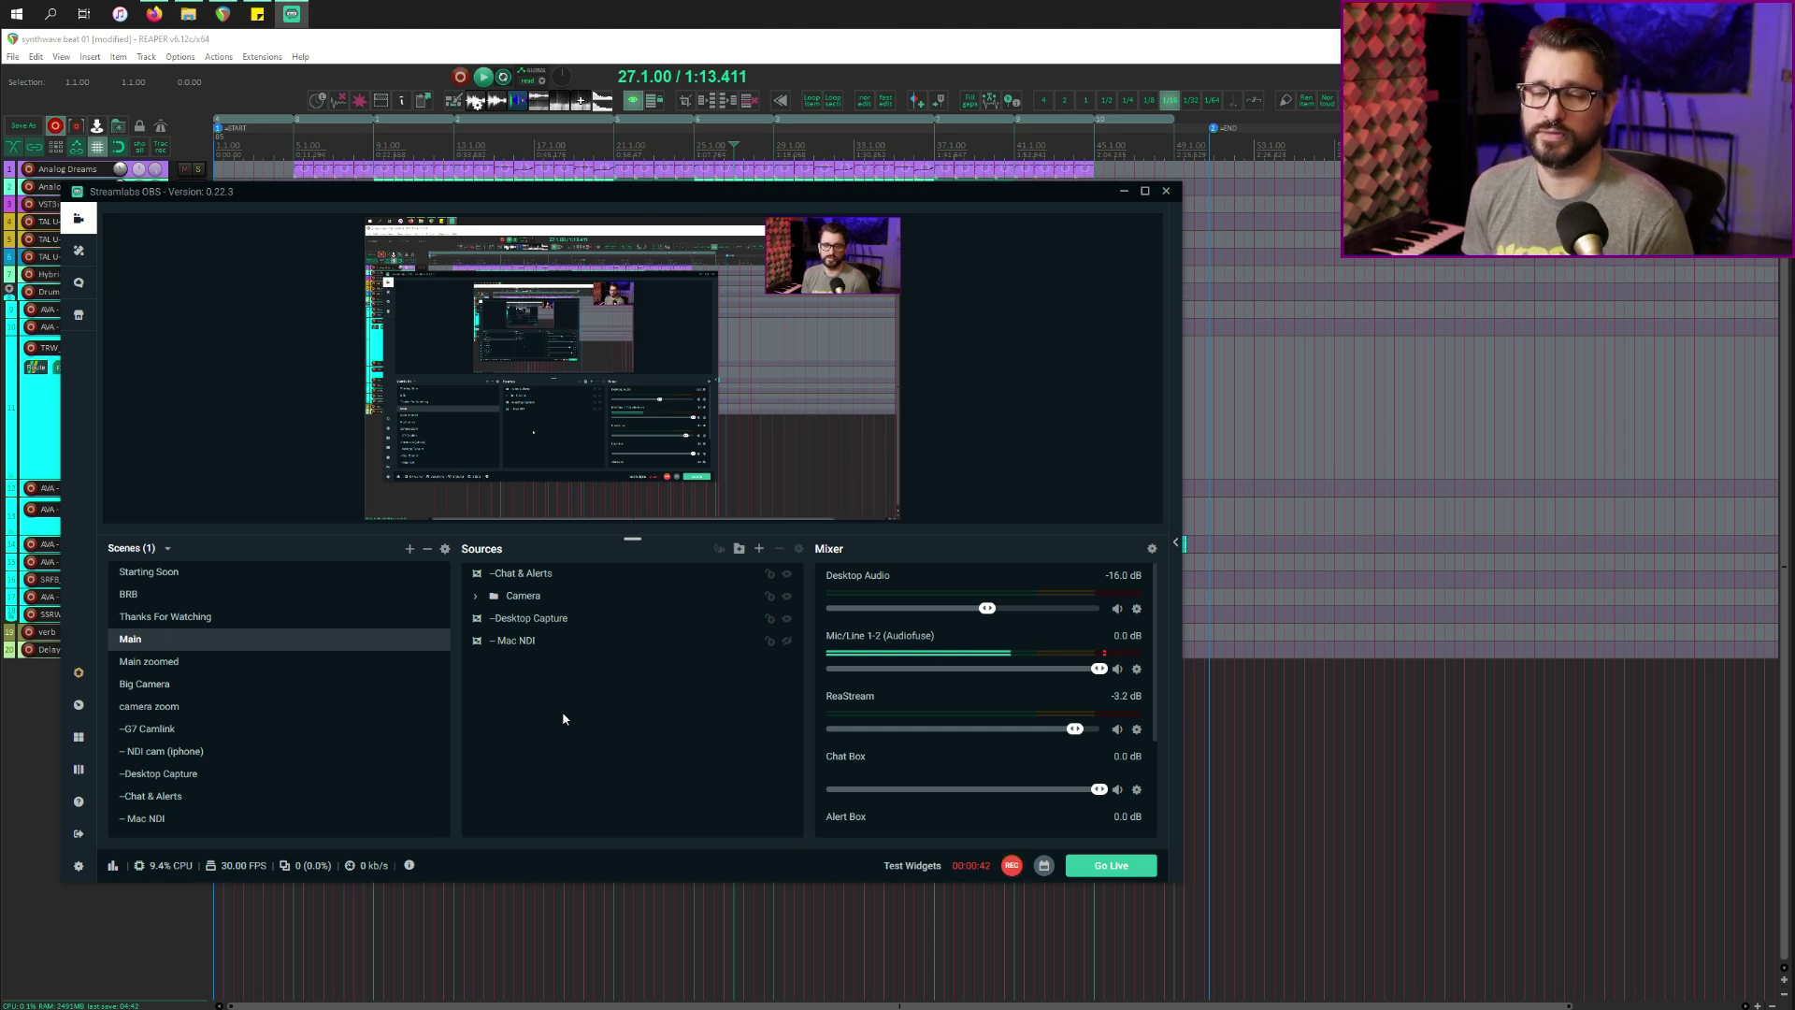
Turn on Studio Mode and load the G7 Camlink scene into the edit preview.
{"action": "left_click", "coordinate": [78, 768]}
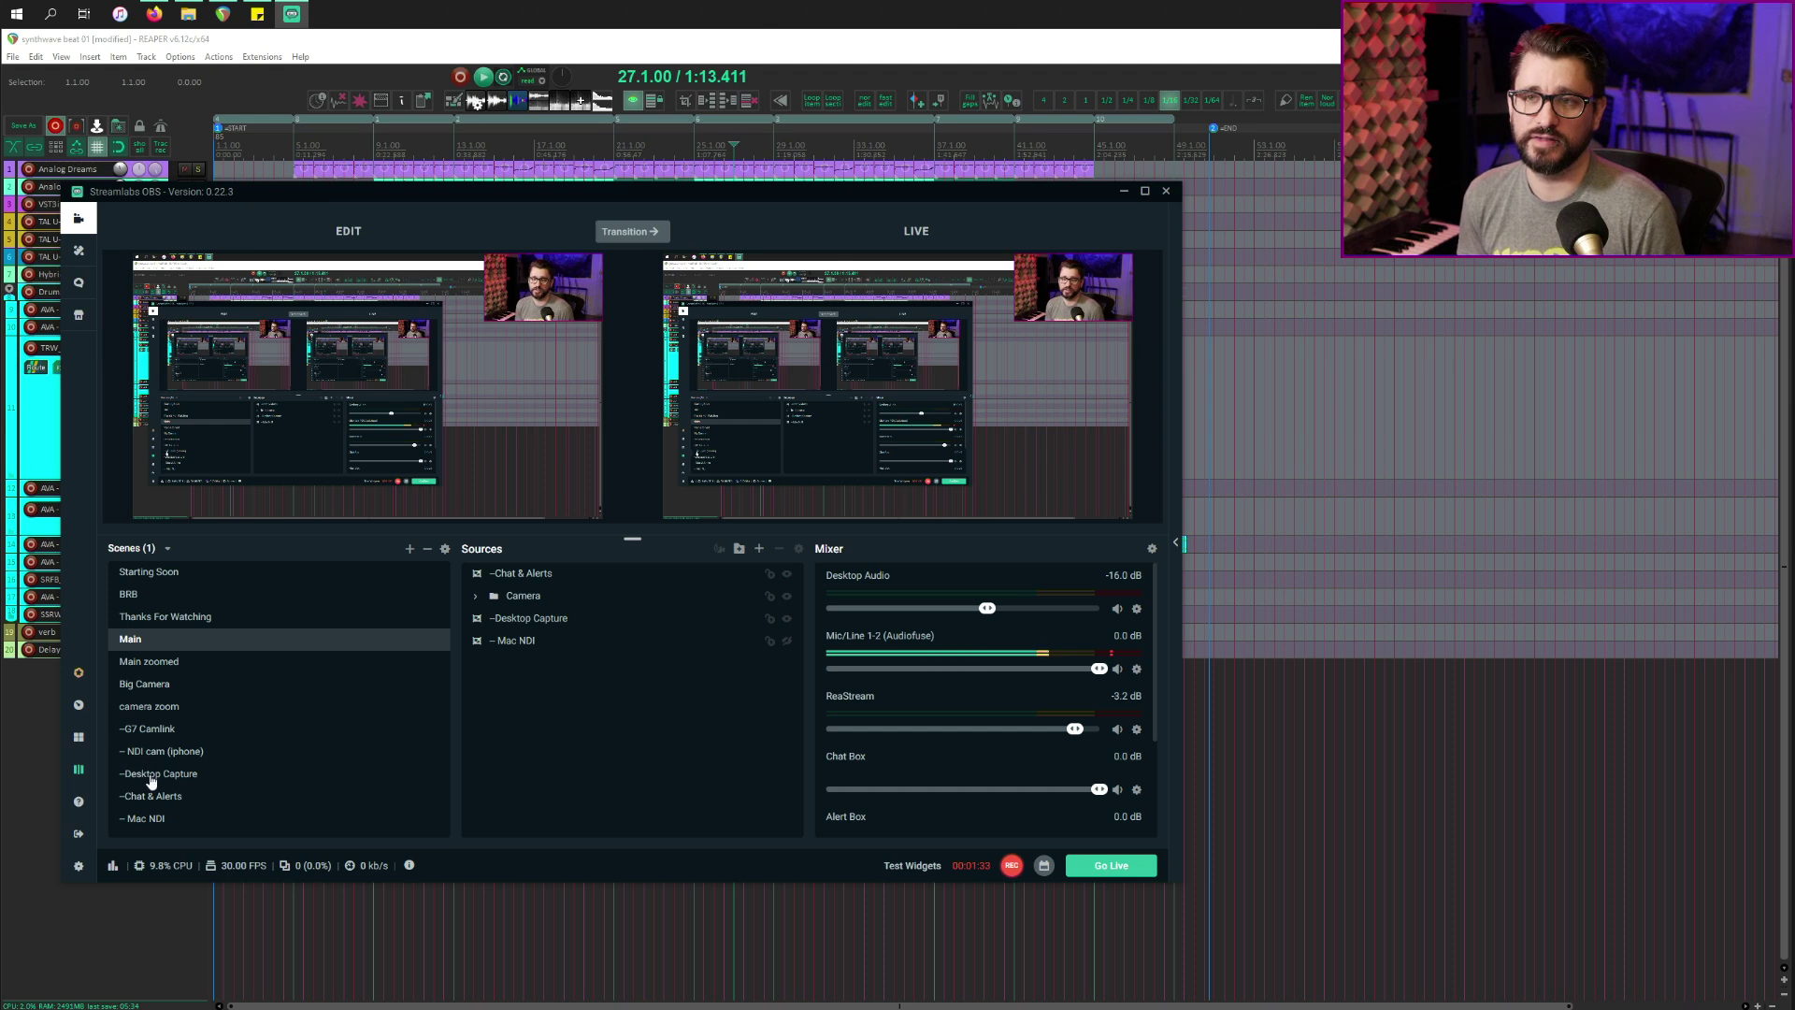
{"action": "left_click", "coordinate": [178, 731]}
{"action": "left_click", "coordinate": [181, 732]}
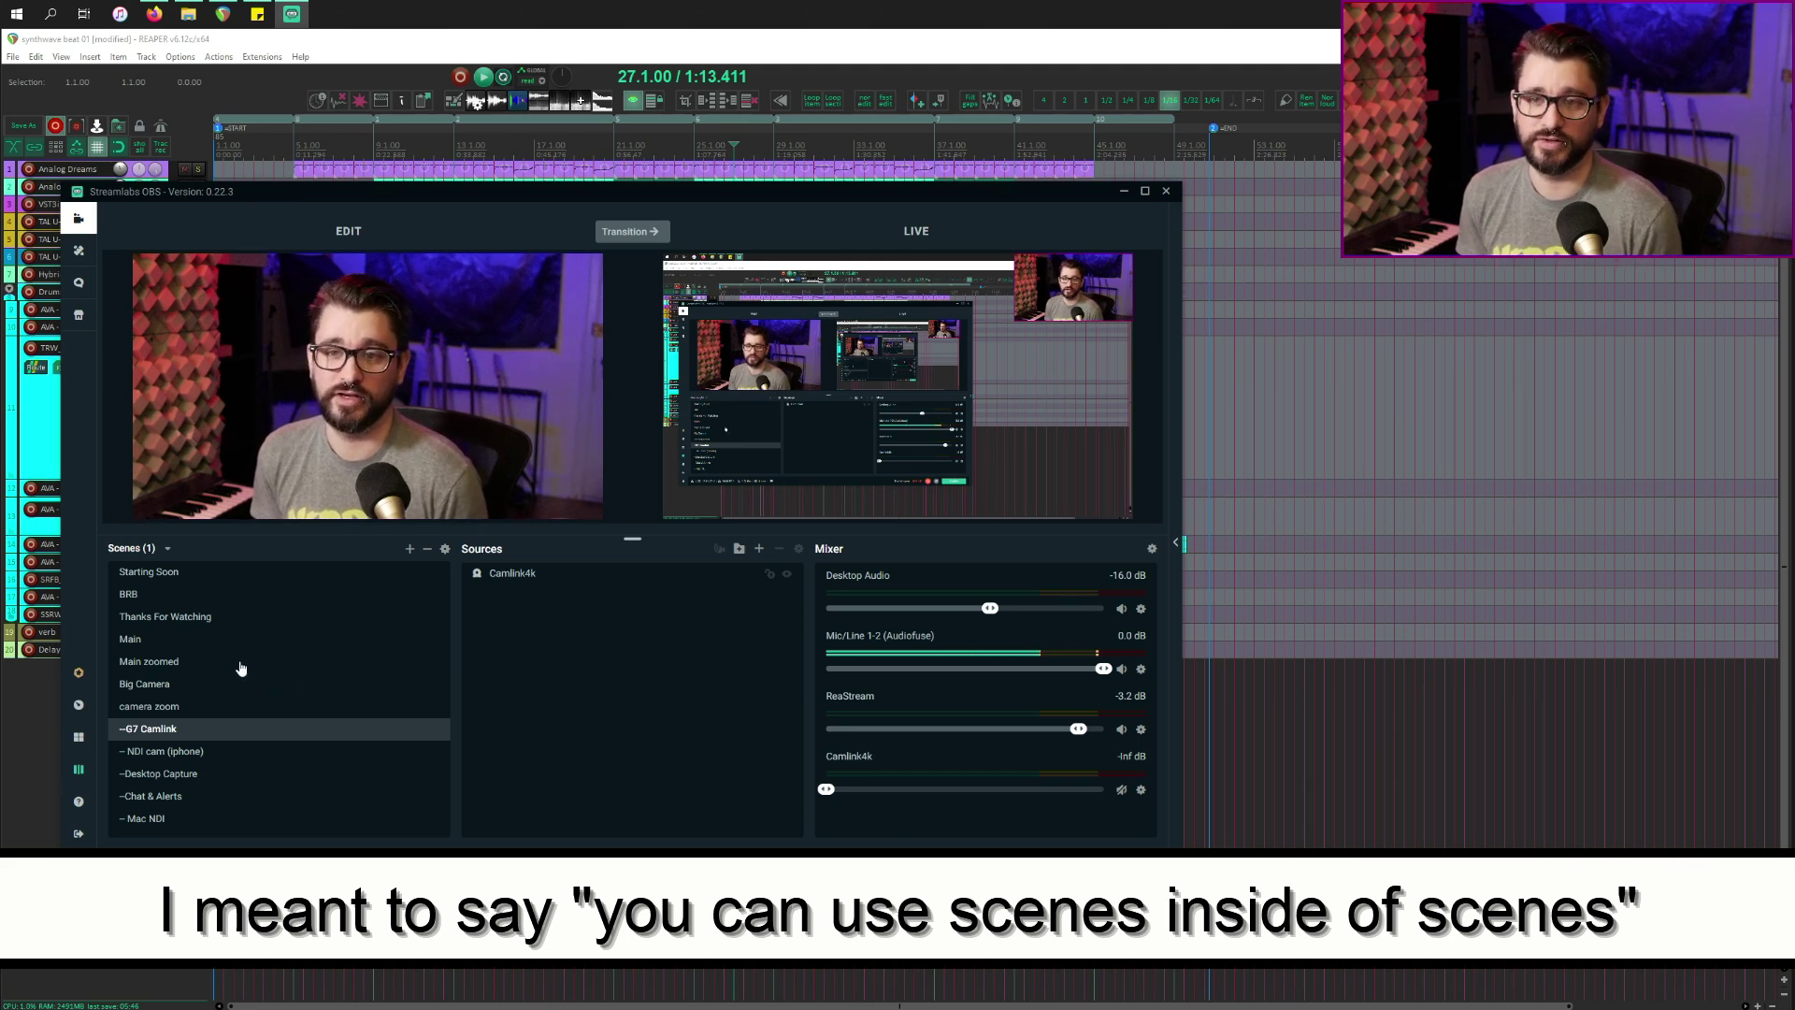
Preview the Big Camera and Main zoomed scenes, then return to G7 Camlink.
{"action": "left_click", "coordinate": [174, 683]}
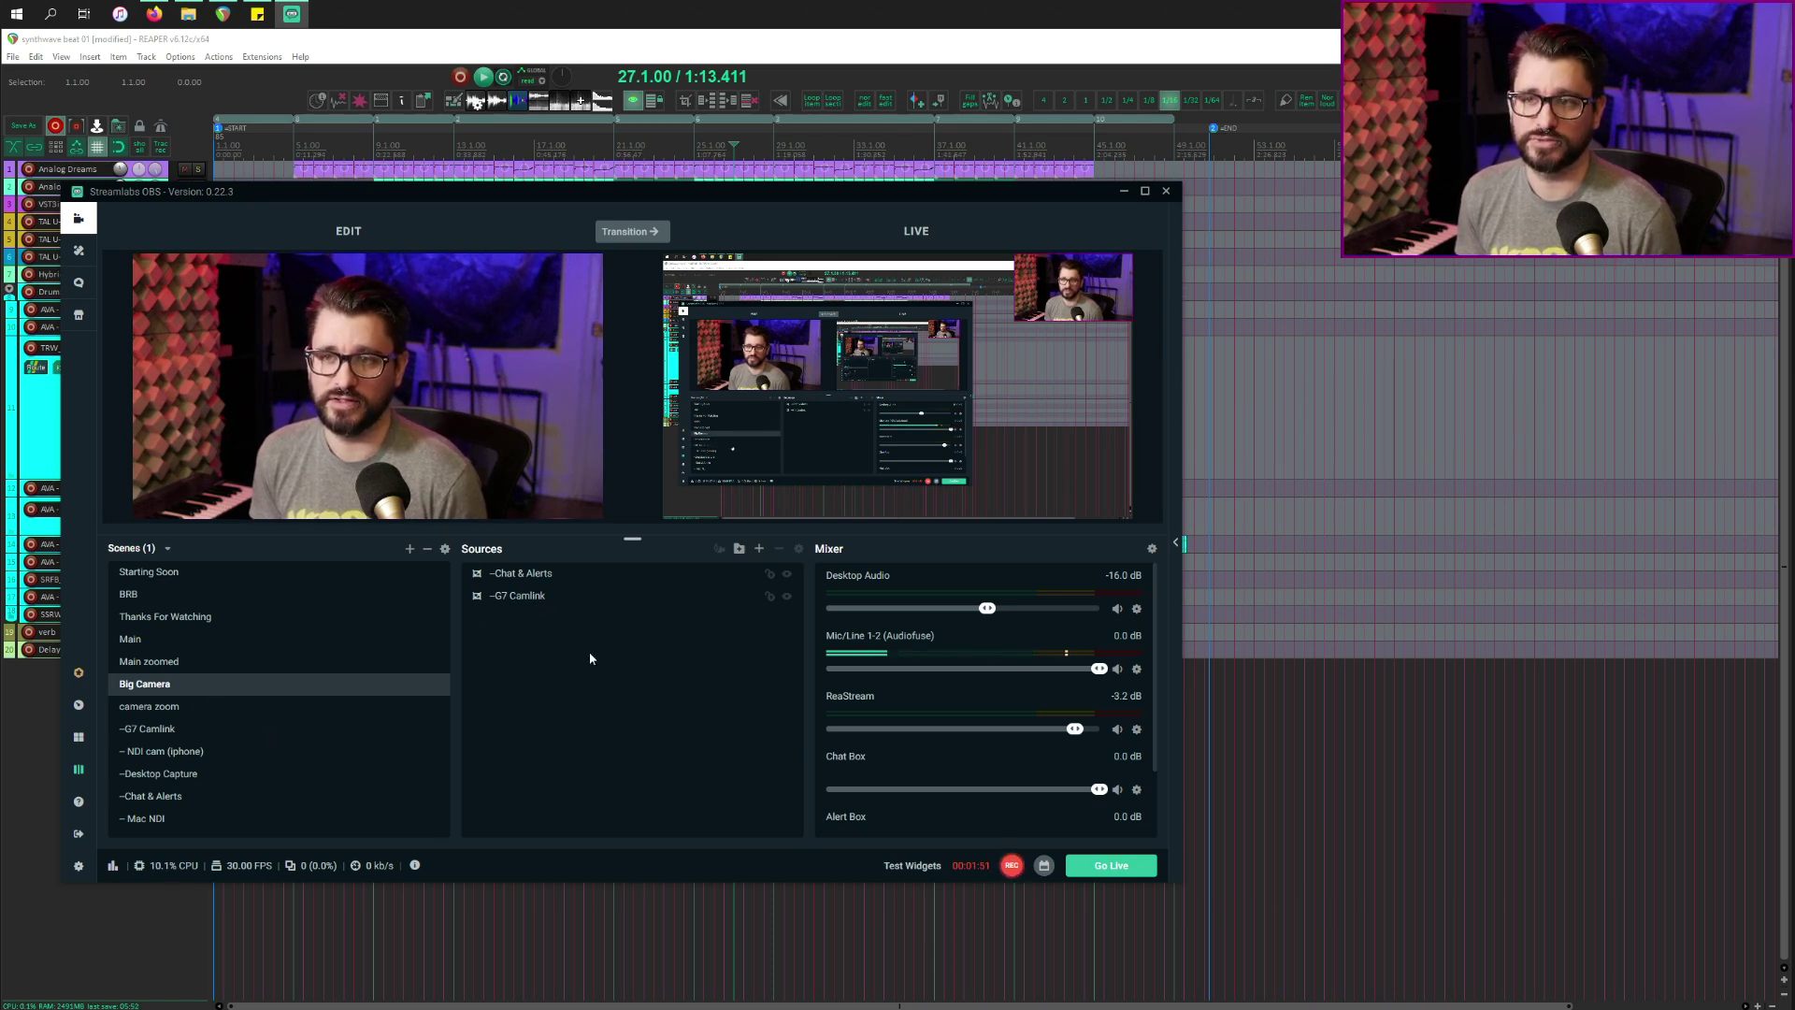
{"action": "left_click", "coordinate": [207, 661]}
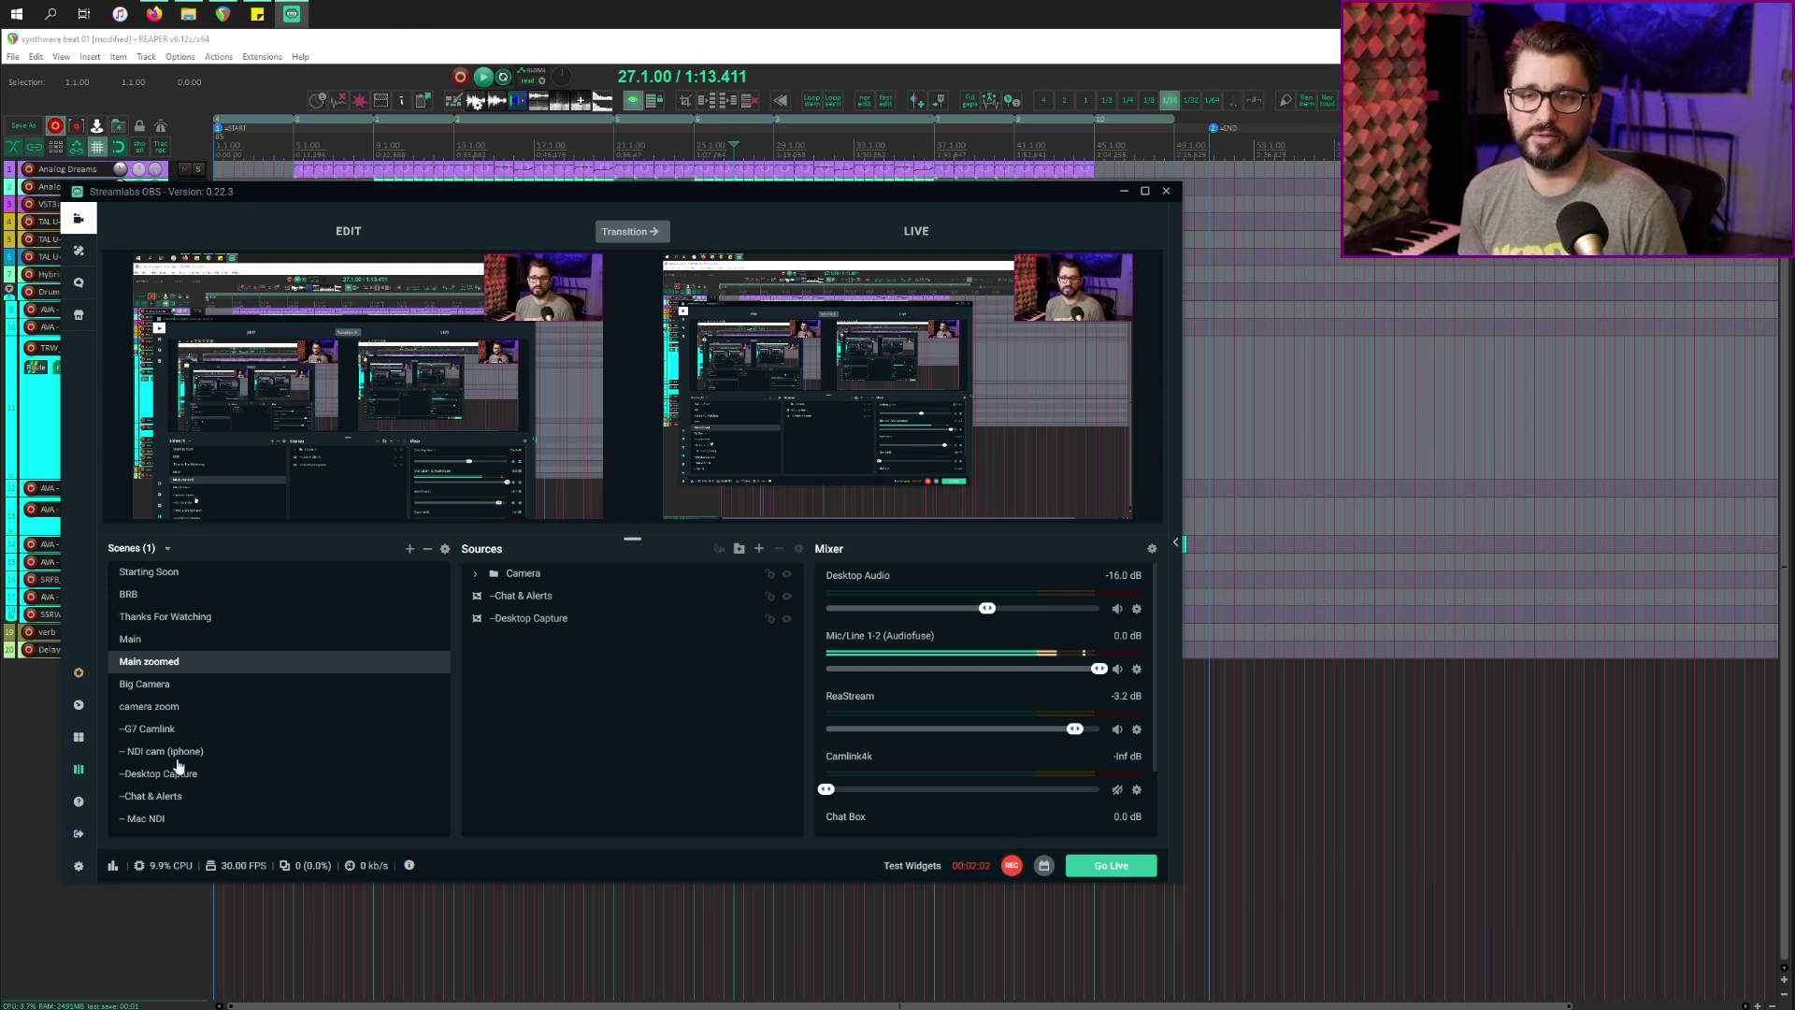
{"action": "left_click", "coordinate": [185, 731]}
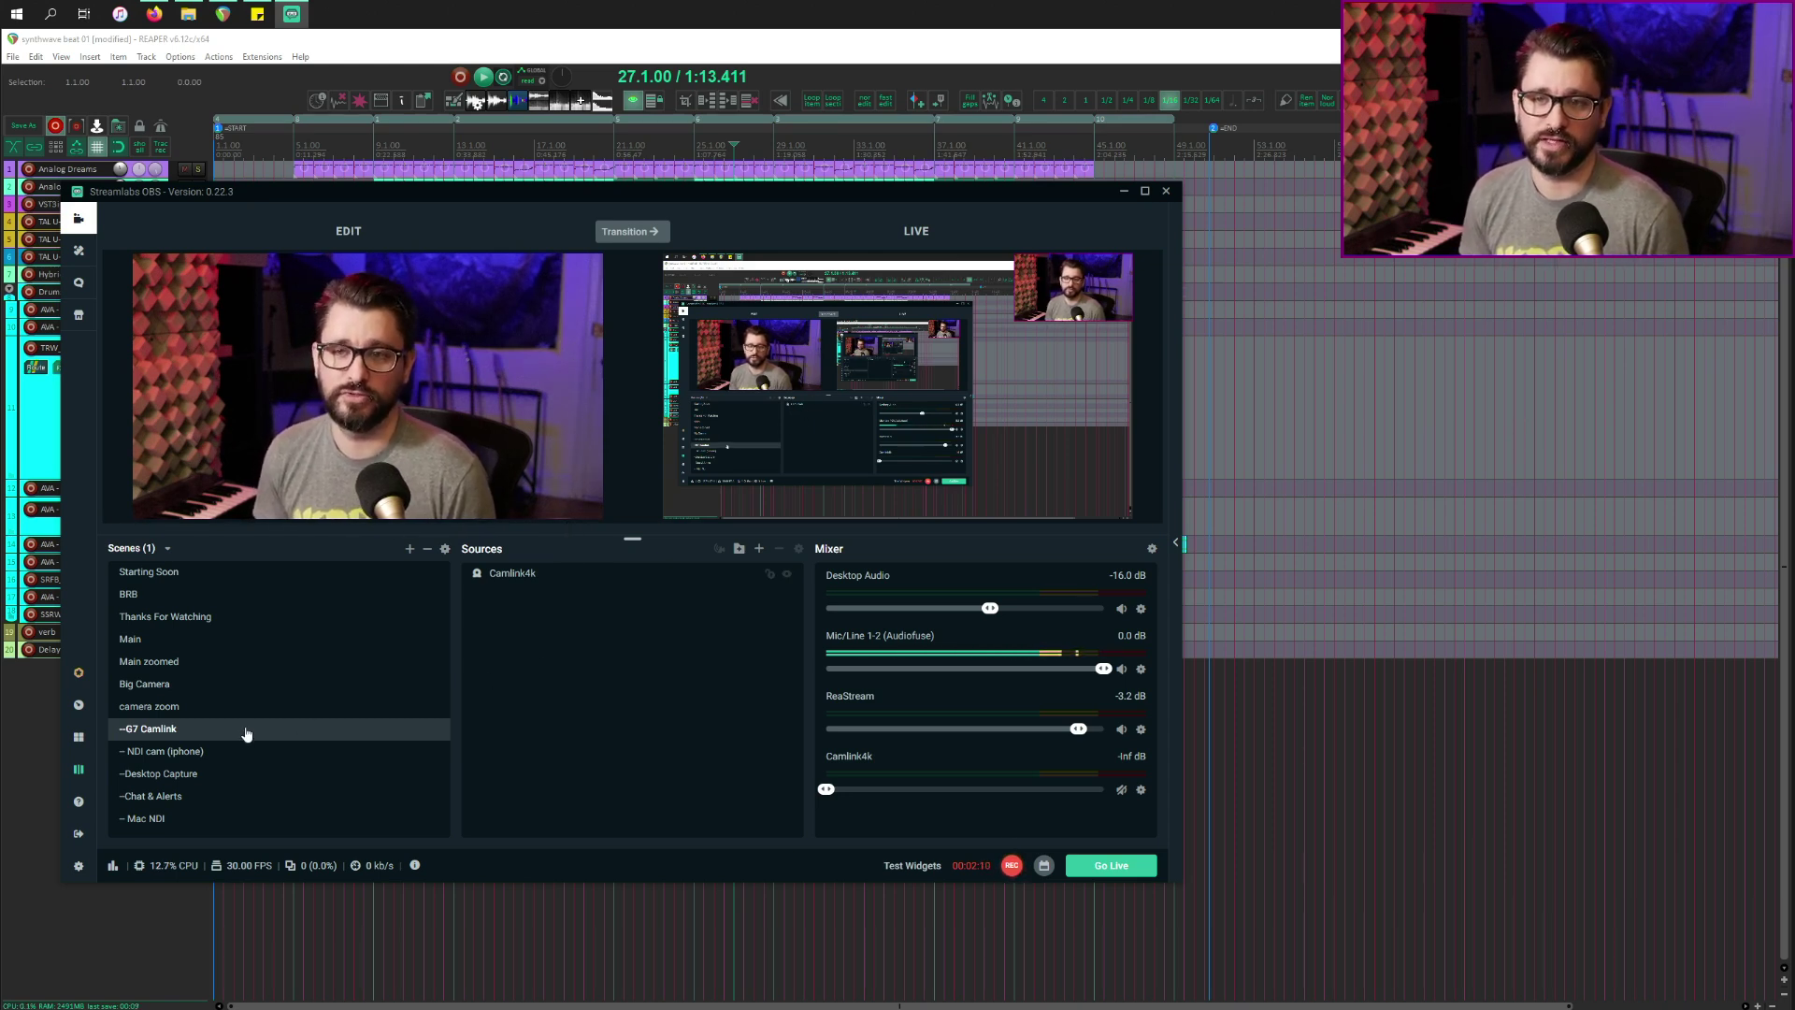
Preview the BRB, Starting Soon, Big Camera and camera zoom scenes, ending on Big Camera.
{"action": "left_click", "coordinate": [170, 594]}
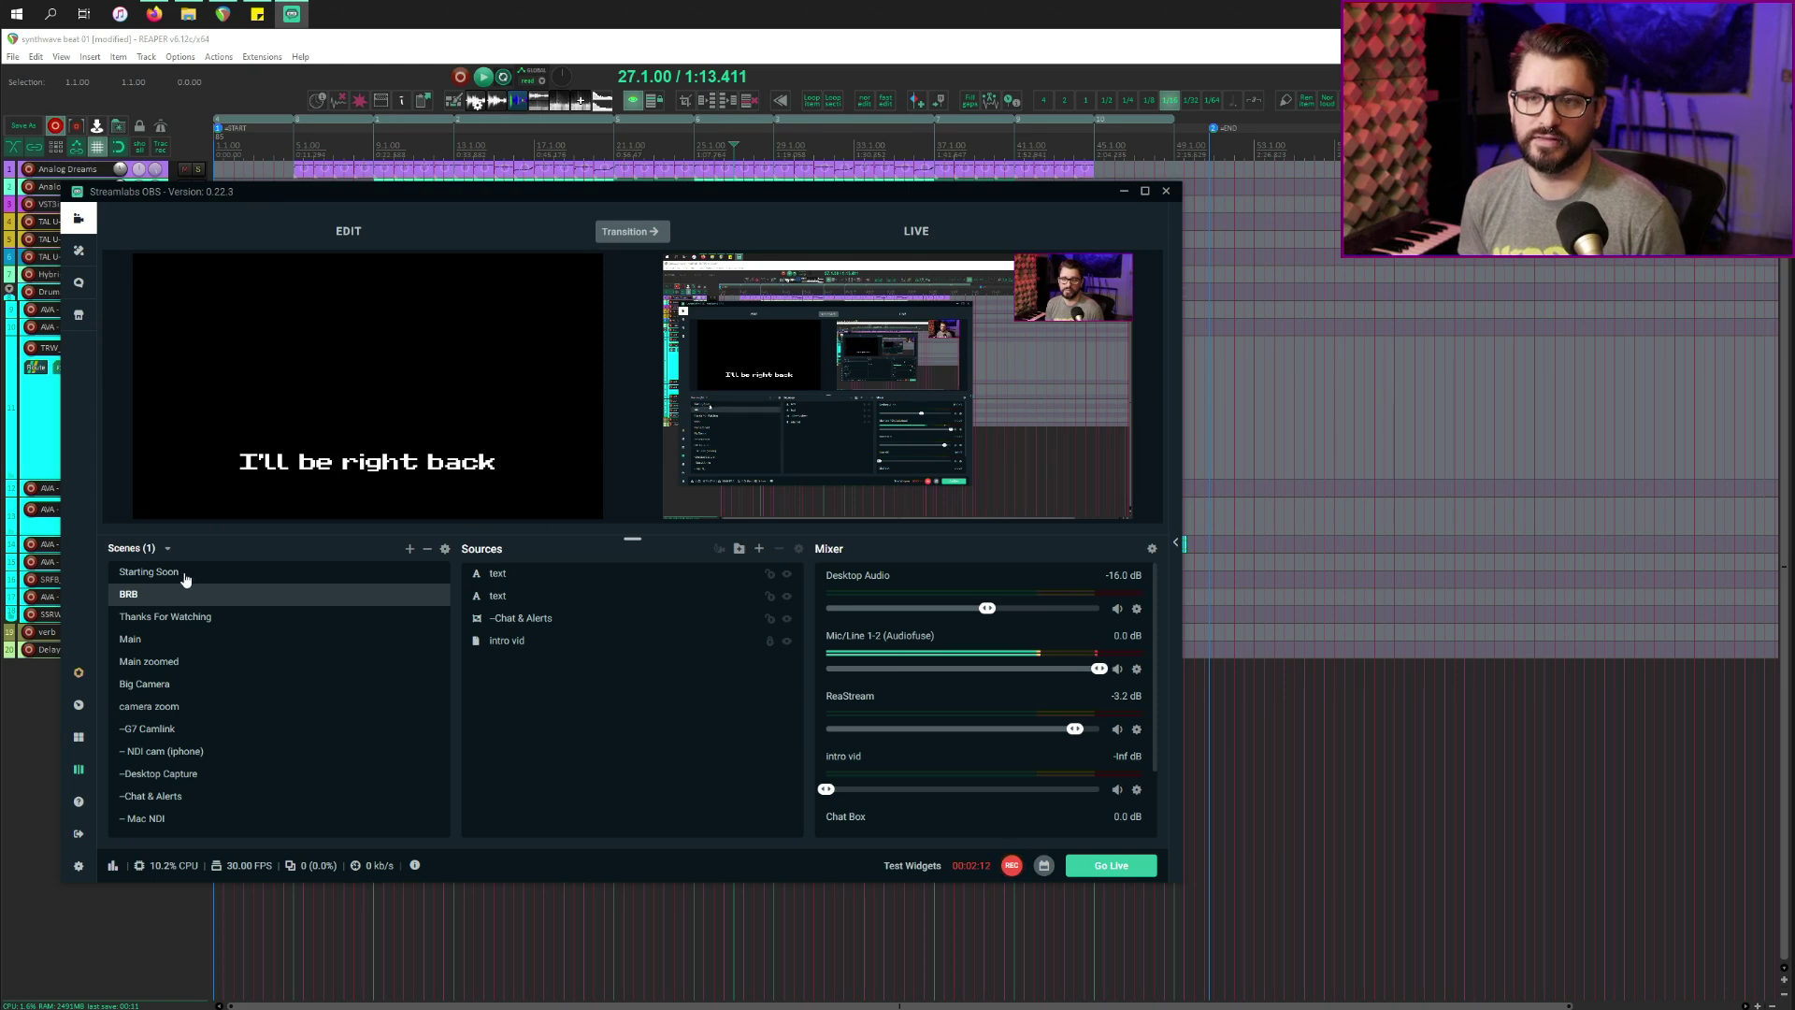
{"action": "left_click", "coordinate": [185, 574]}
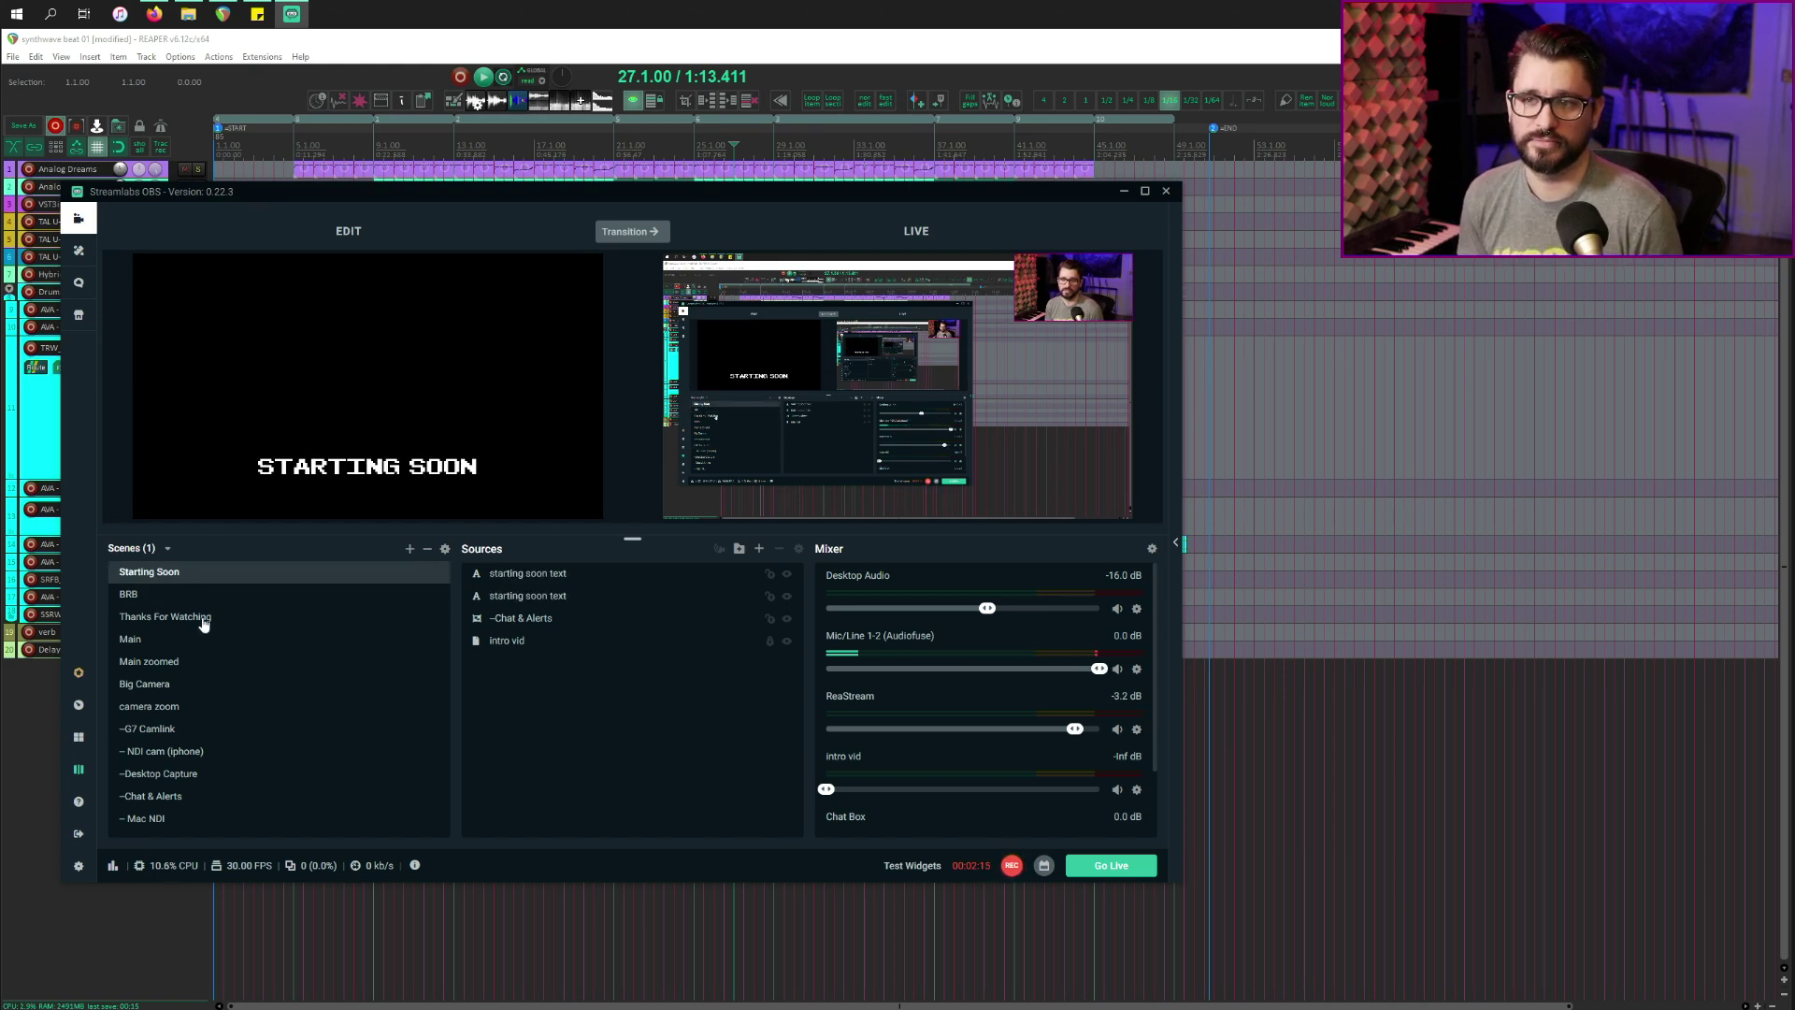
{"action": "left_click", "coordinate": [204, 687]}
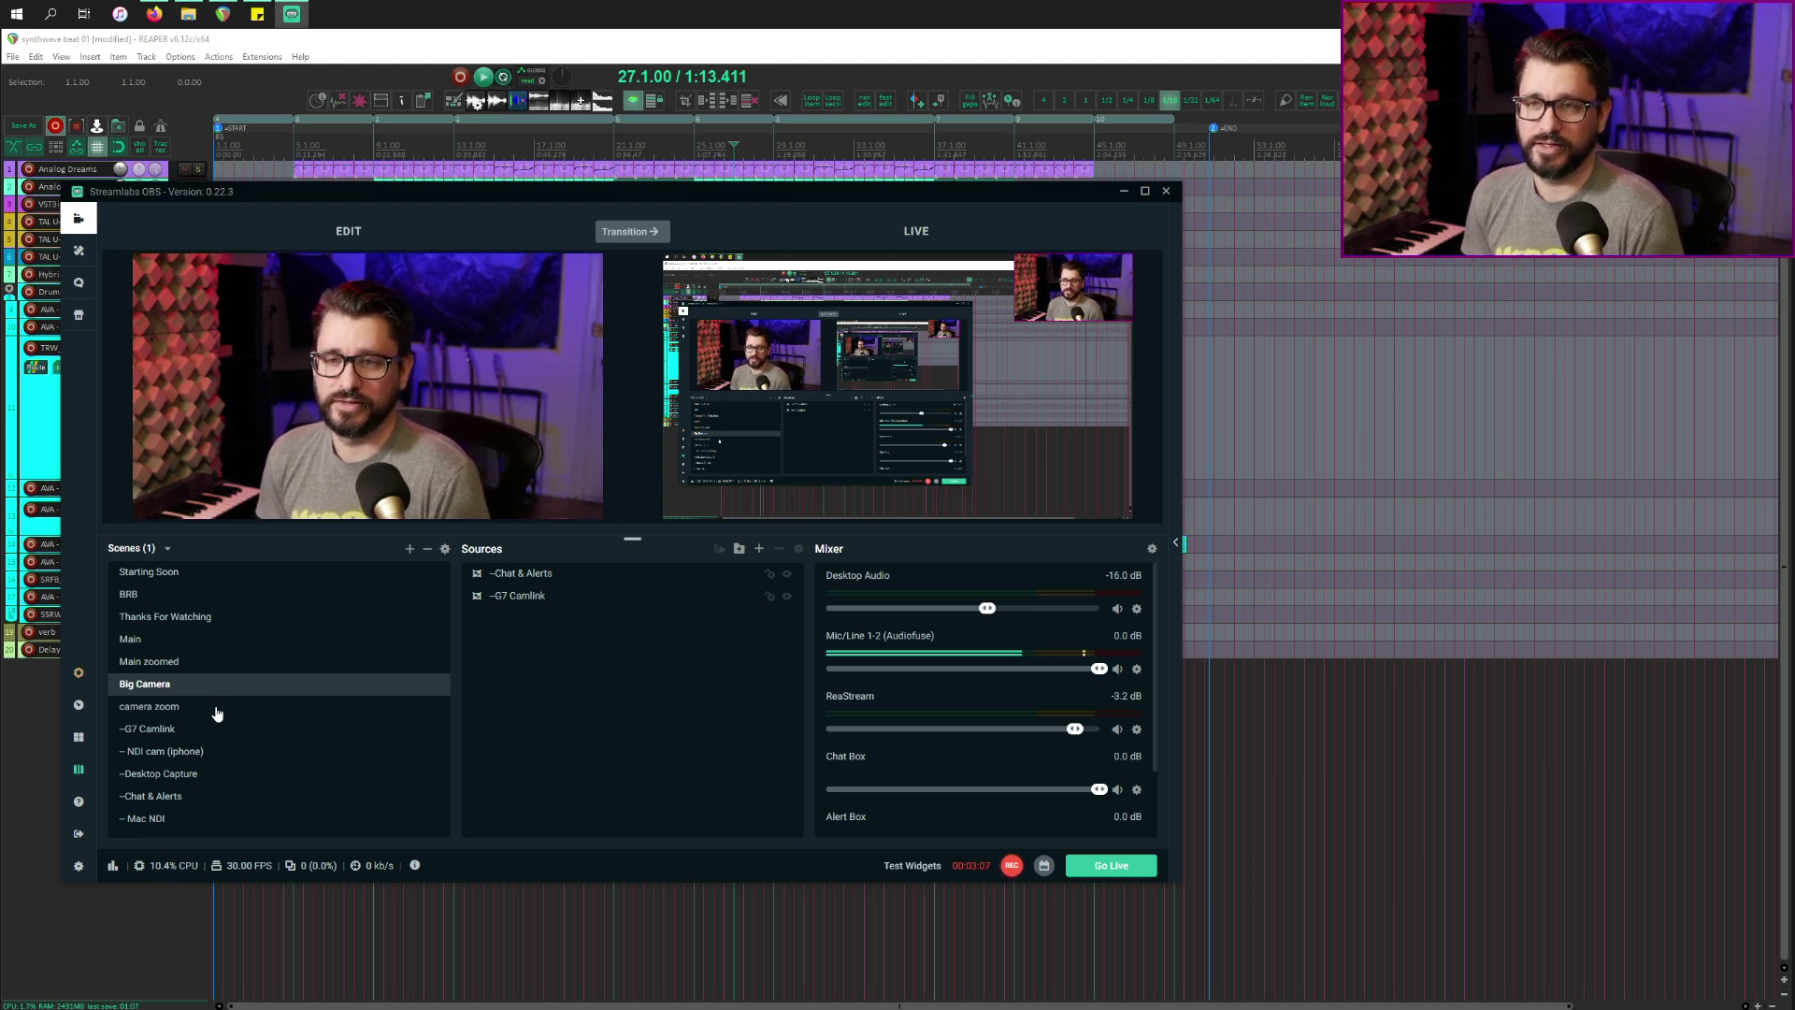
{"action": "left_click", "coordinate": [215, 714]}
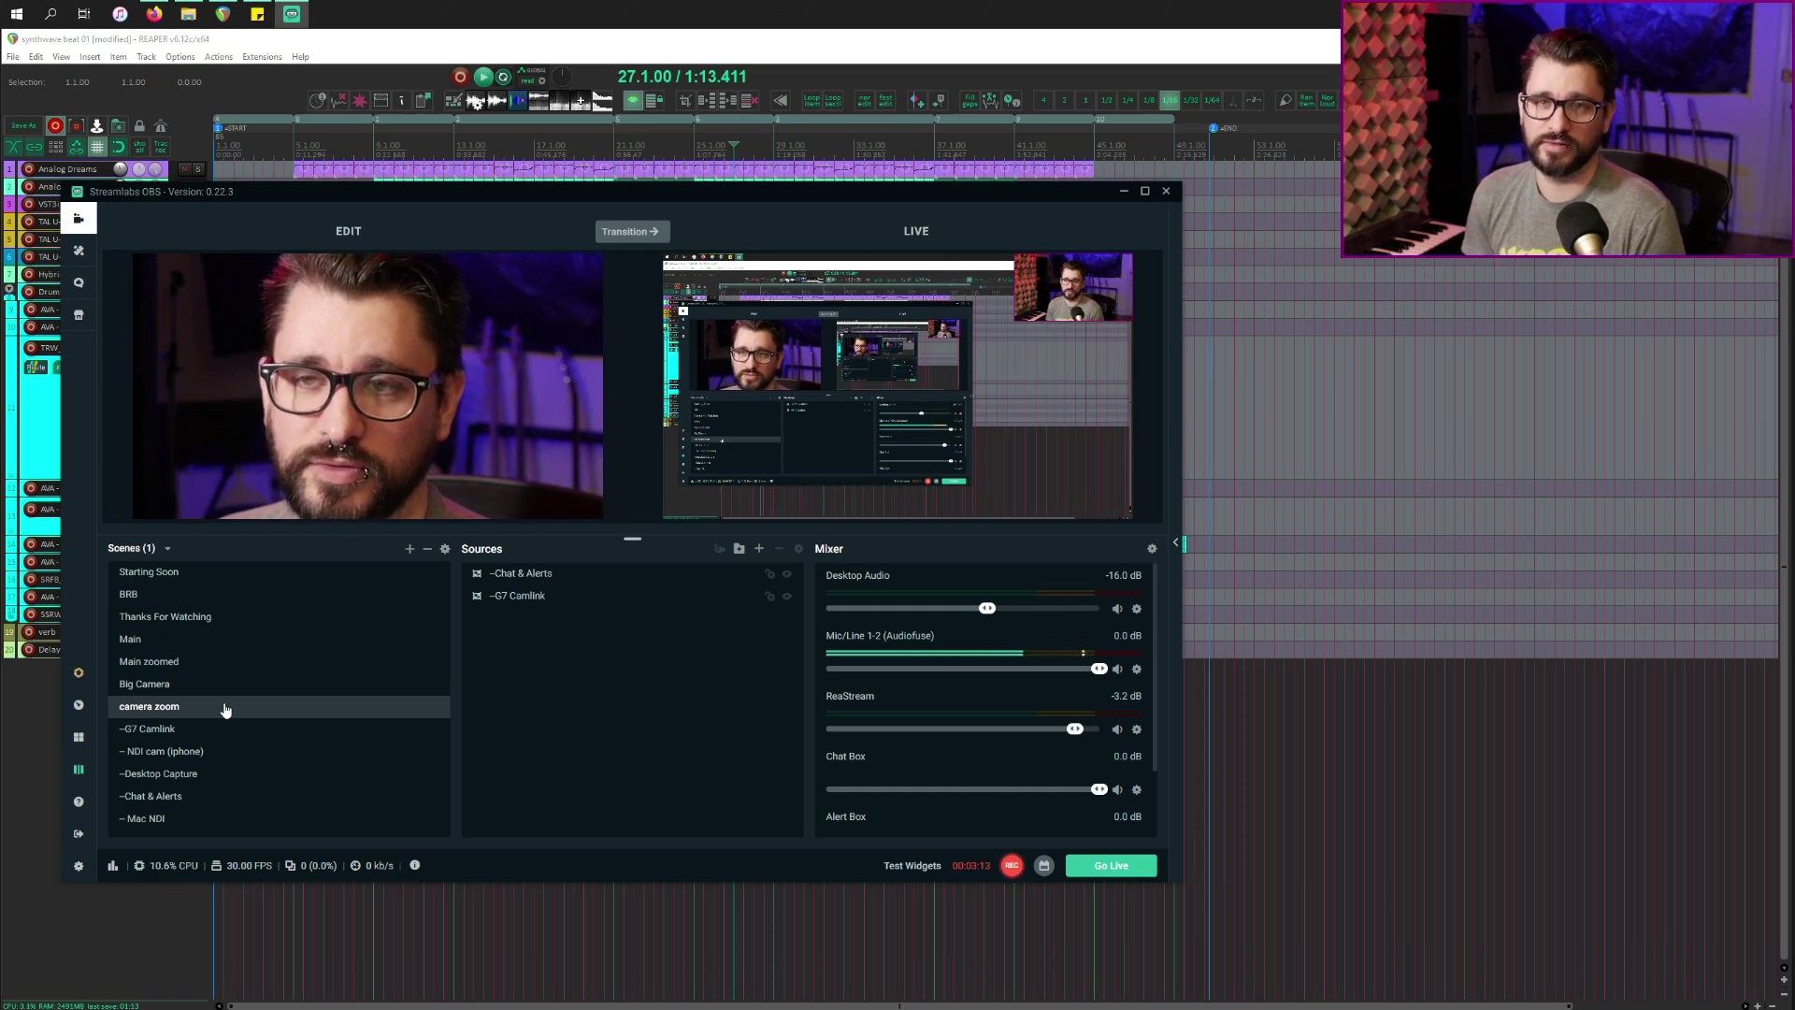
{"action": "left_click", "coordinate": [223, 684]}
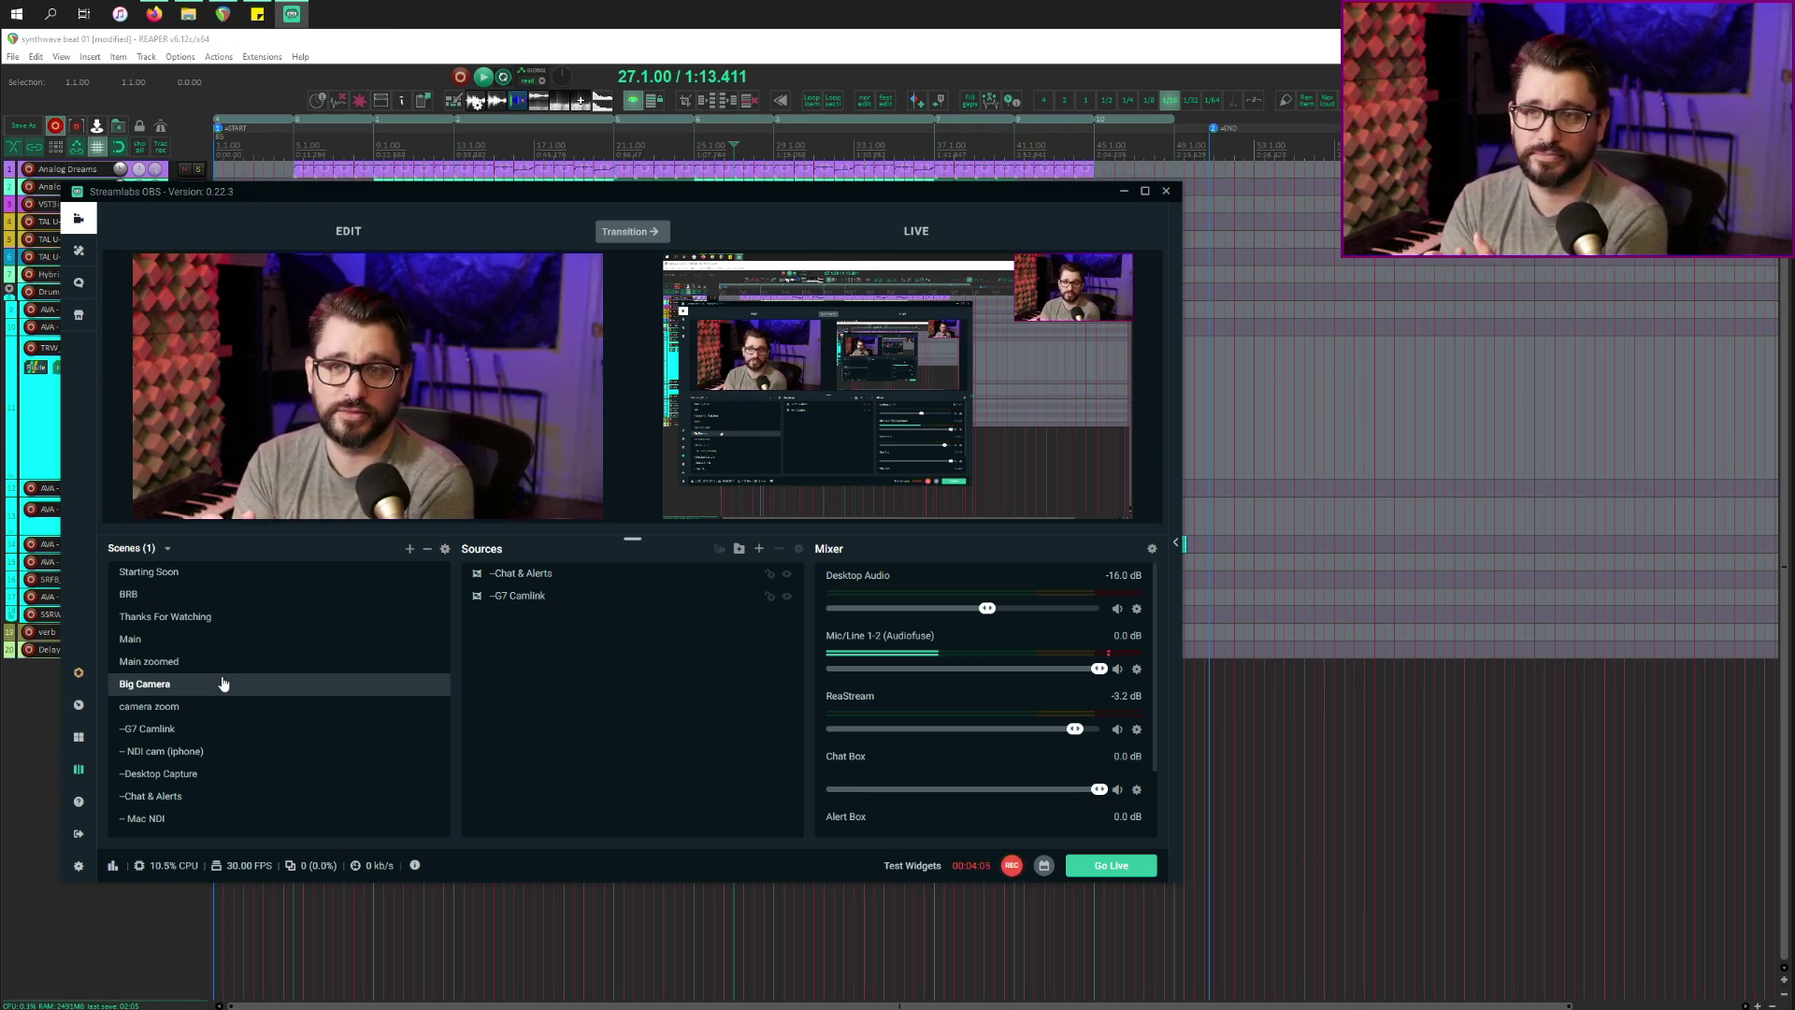
{"action": "left_click", "coordinate": [194, 707]}
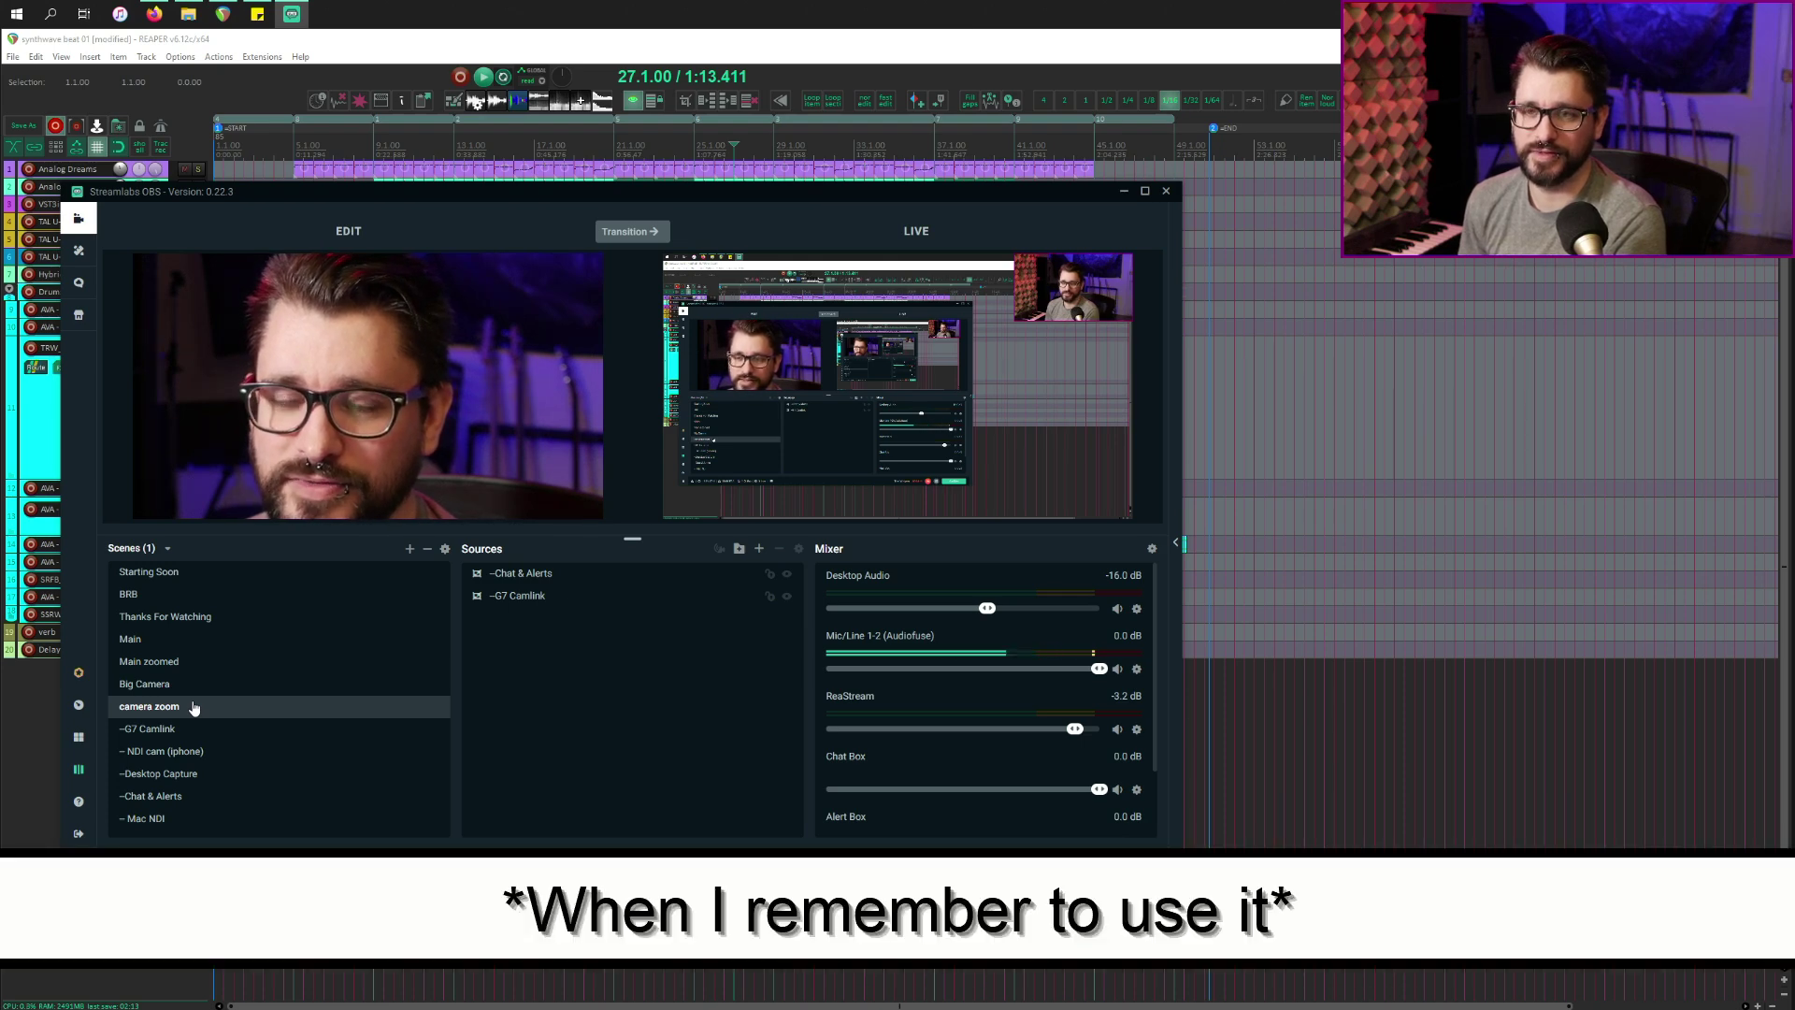
{"action": "left_click", "coordinate": [195, 659]}
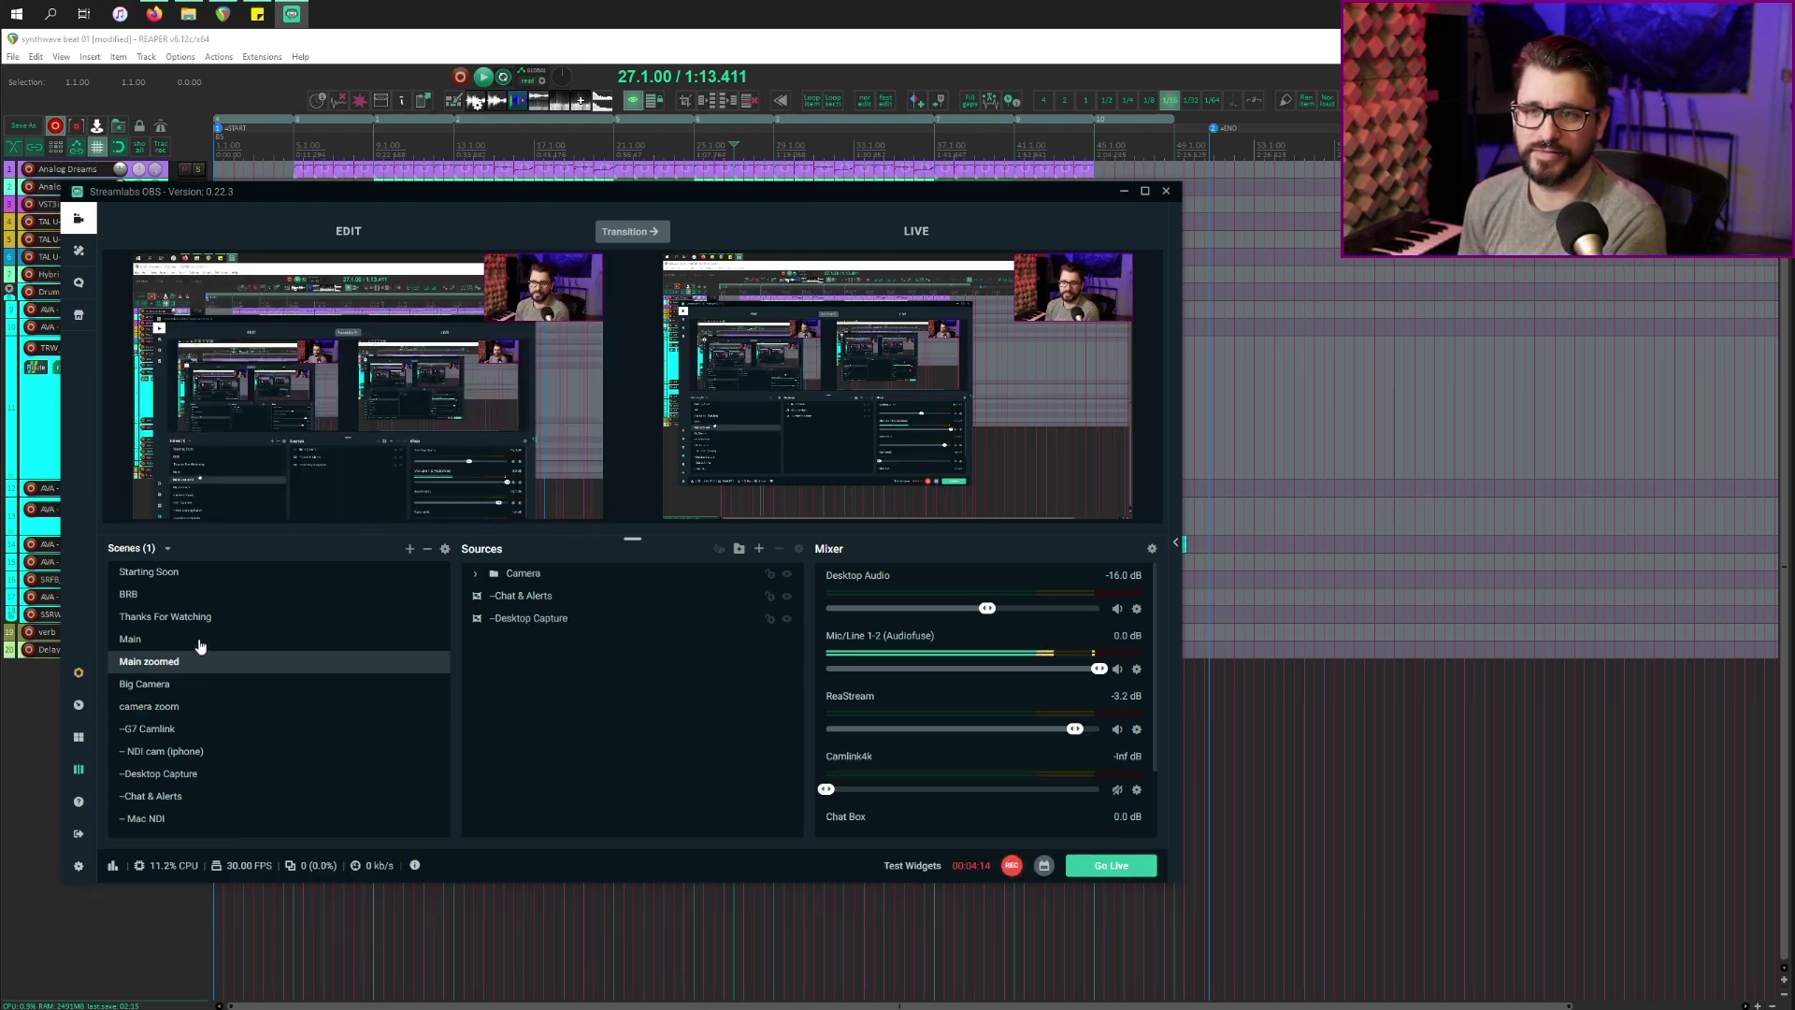
{"action": "left_click", "coordinate": [202, 640]}
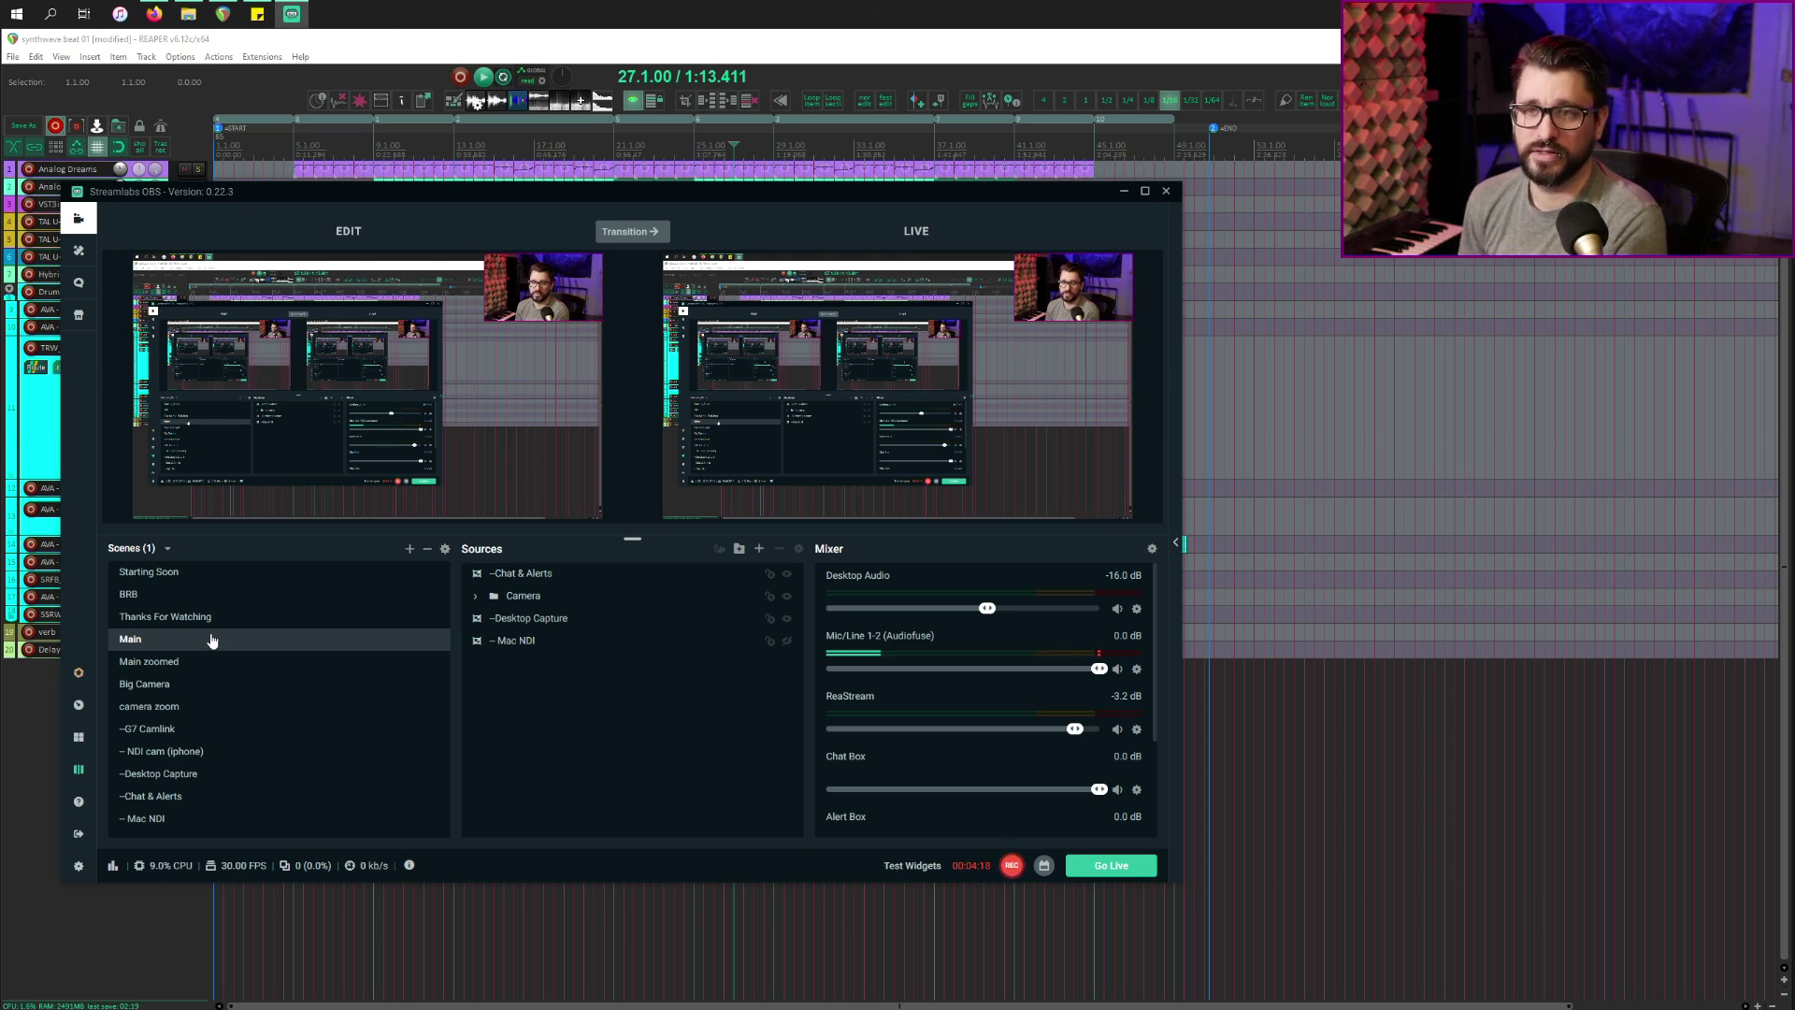
{"action": "left_click", "coordinate": [549, 618]}
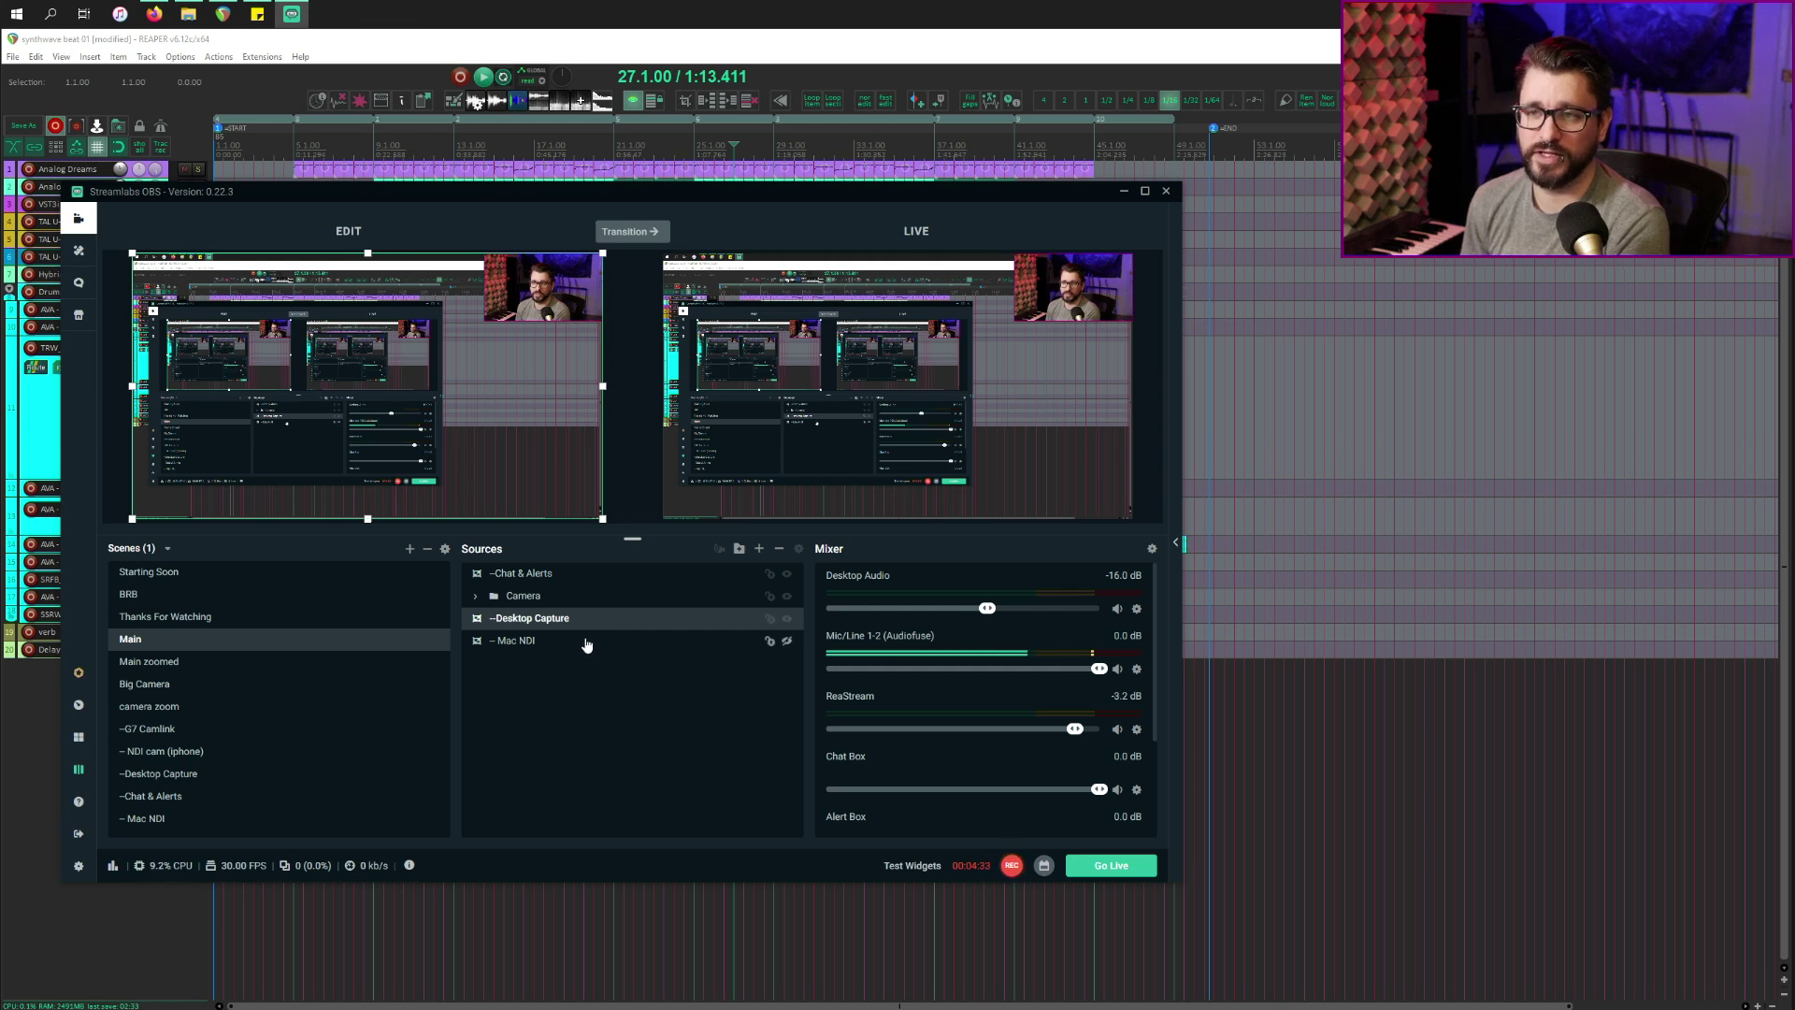
{"action": "left_click", "coordinate": [587, 645]}
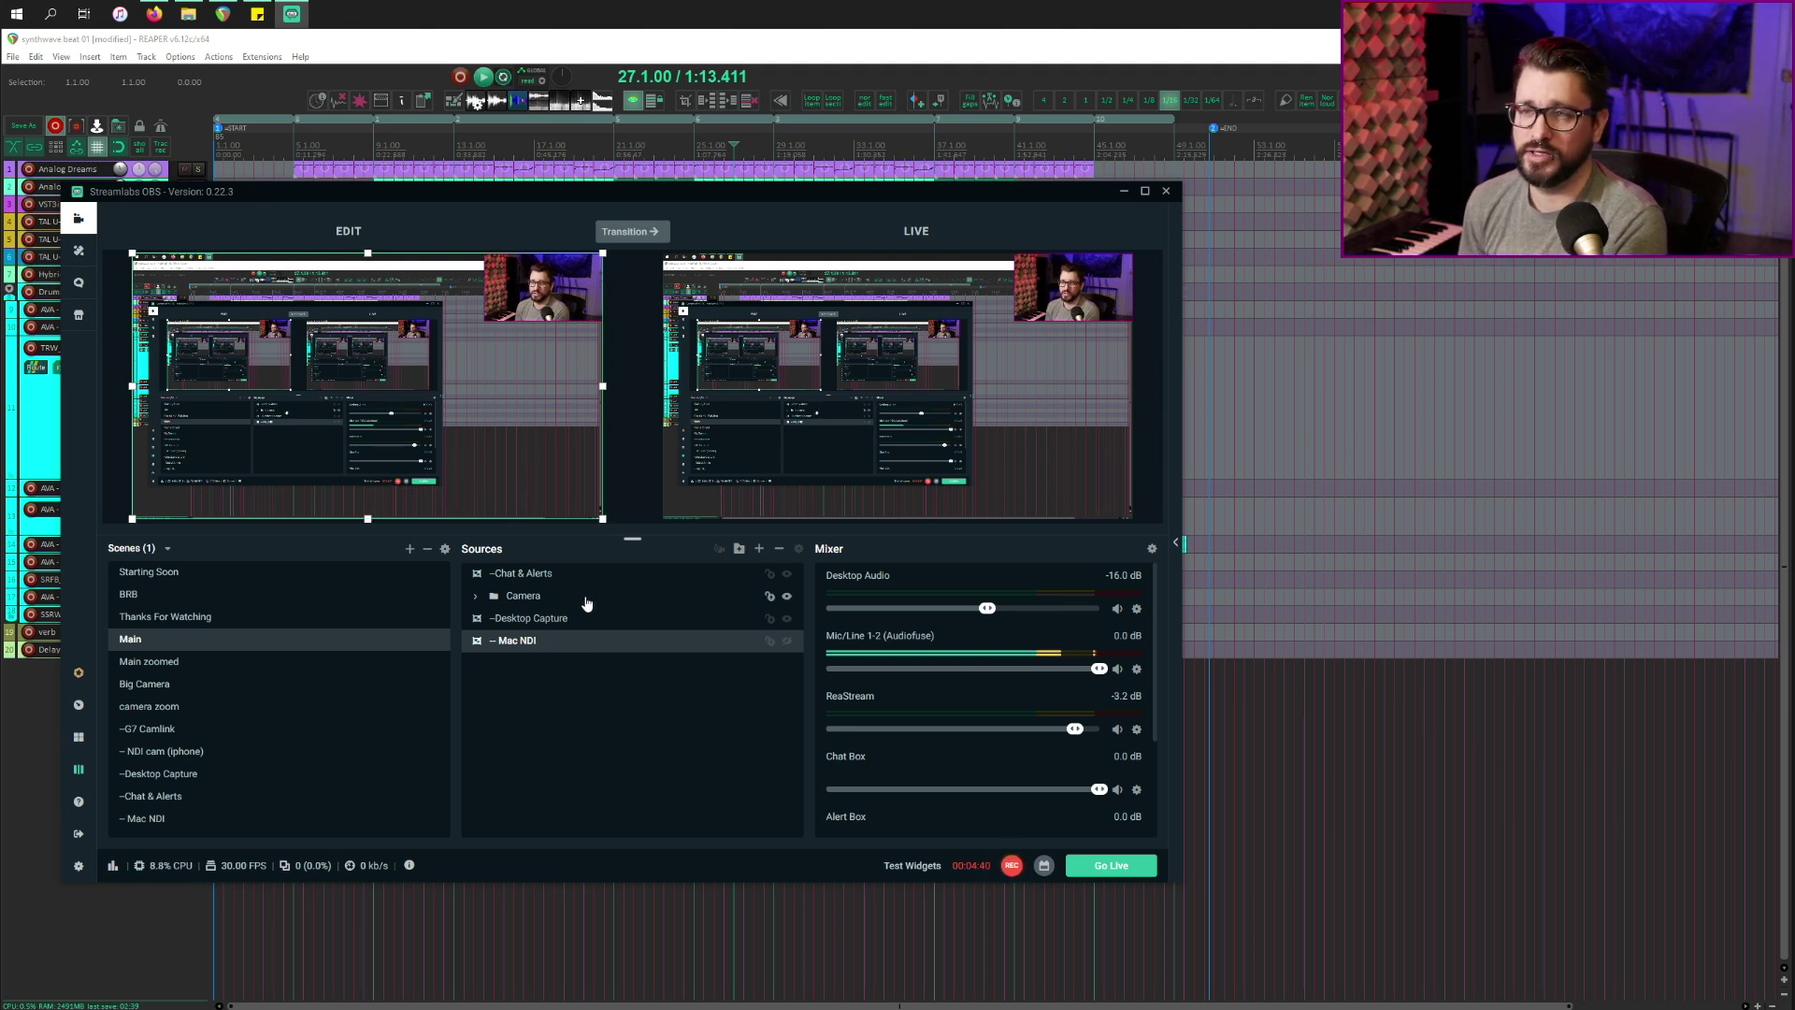
{"action": "left_click", "coordinate": [587, 603]}
{"action": "left_click", "coordinate": [475, 596]}
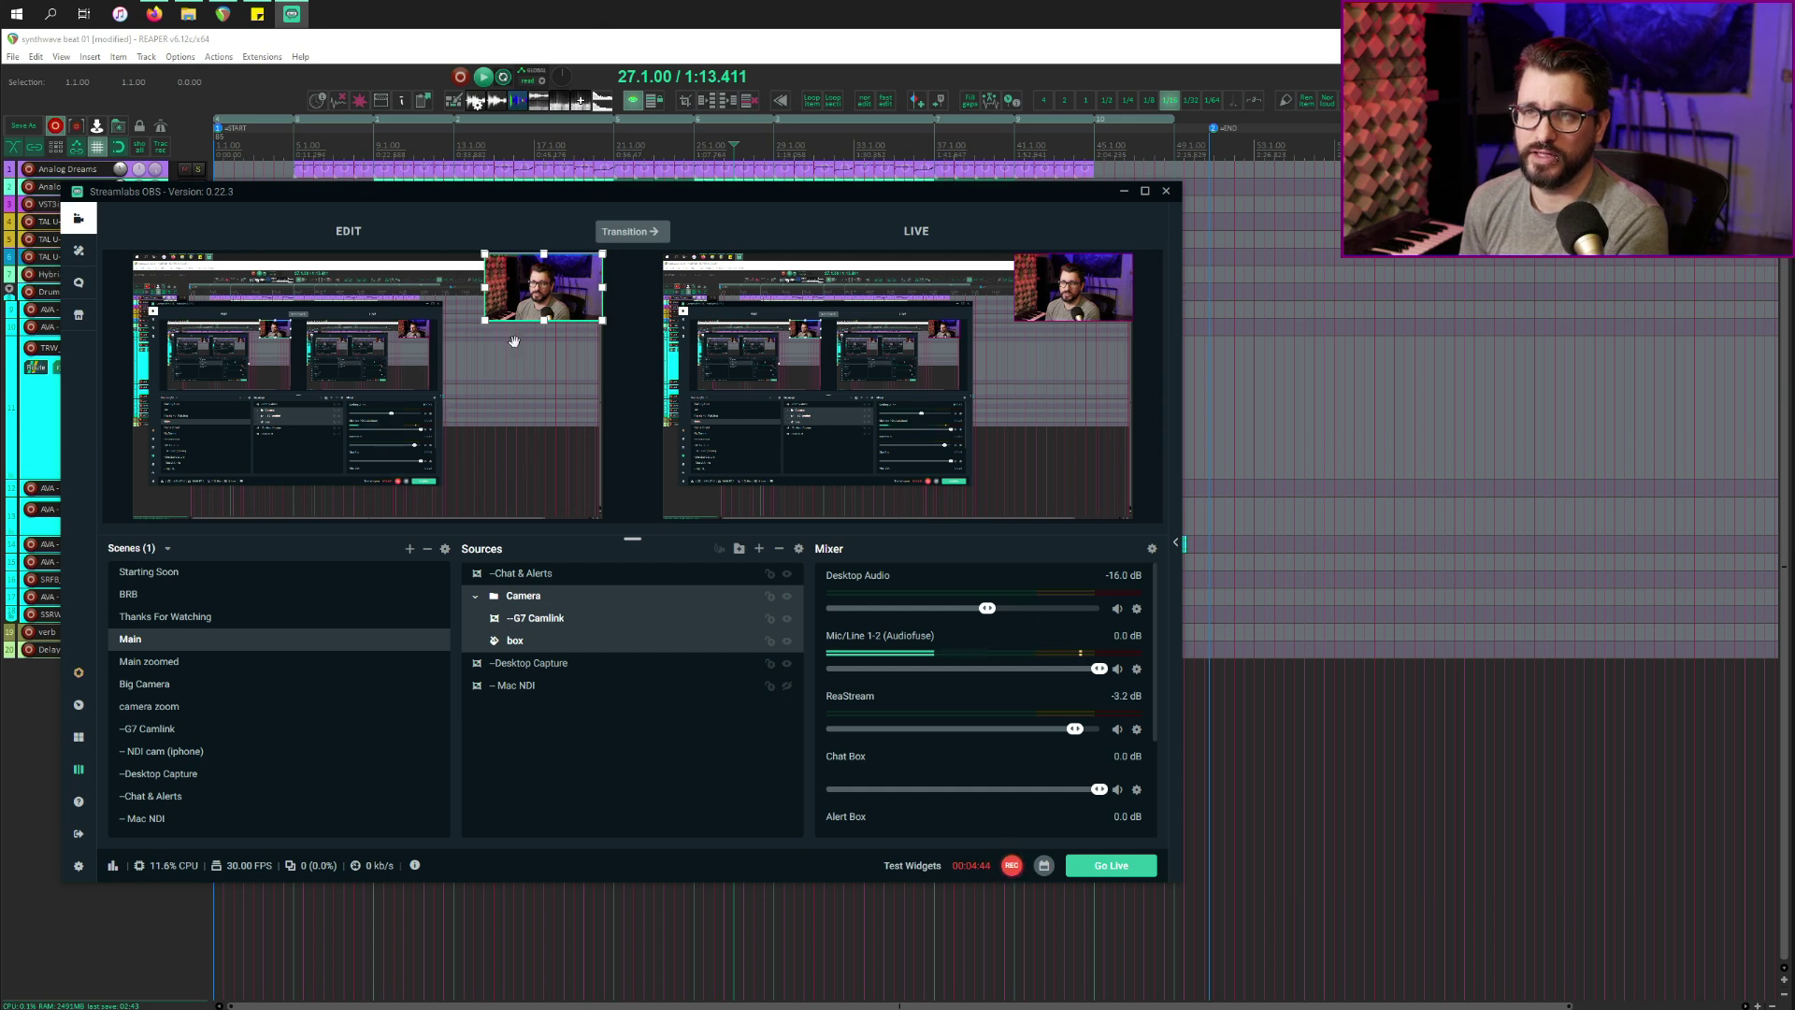
{"action": "left_click", "coordinate": [245, 621]}
{"action": "left_click", "coordinate": [259, 599]}
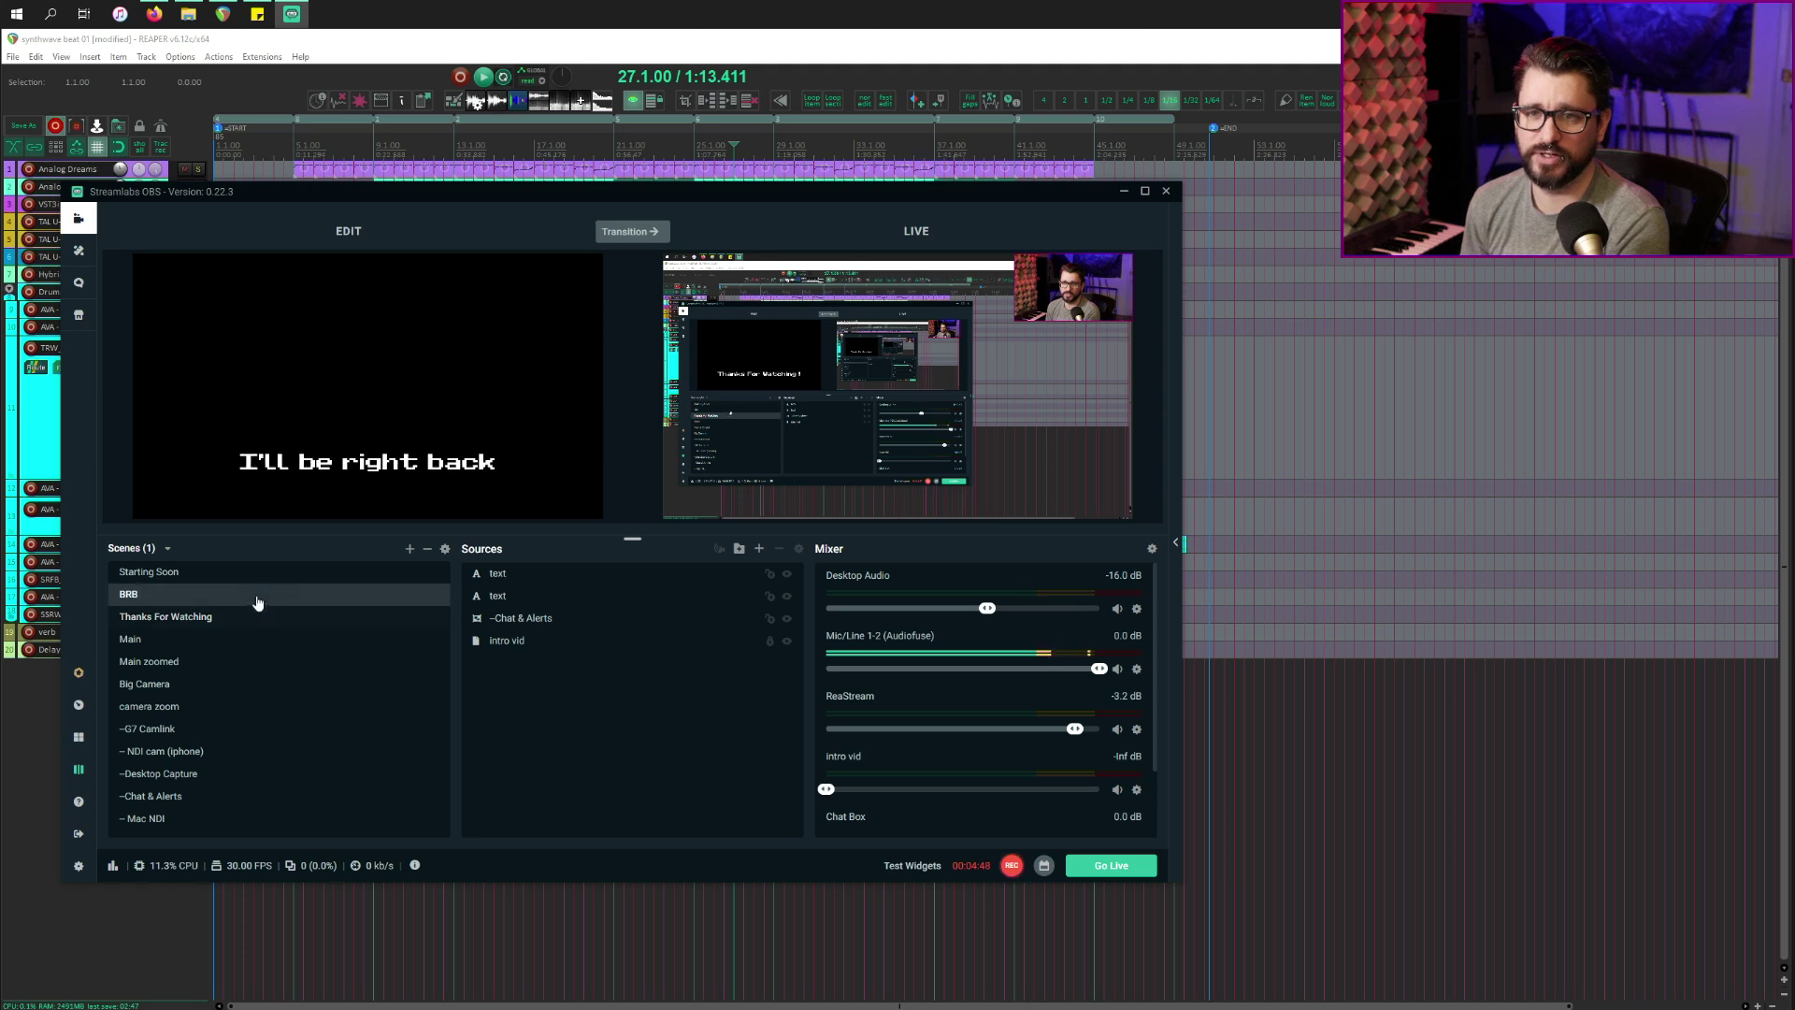
{"action": "left_click", "coordinate": [269, 577]}
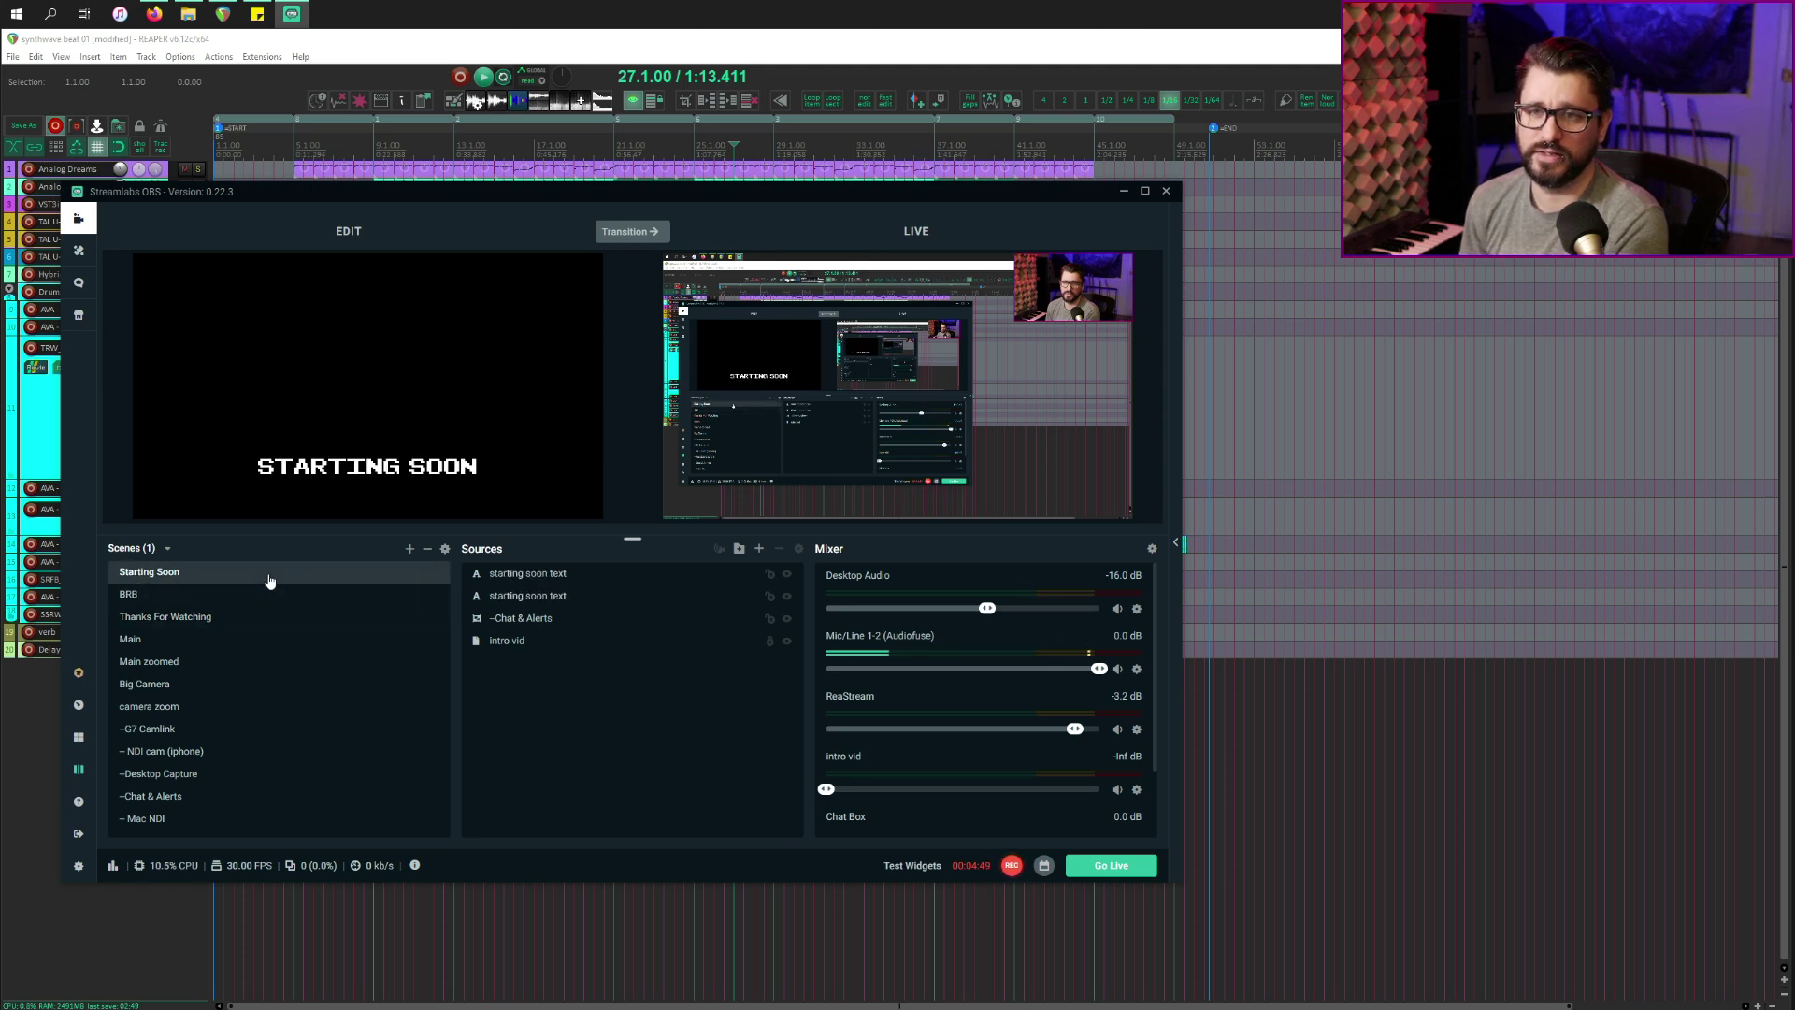
{"action": "left_click", "coordinate": [248, 619]}
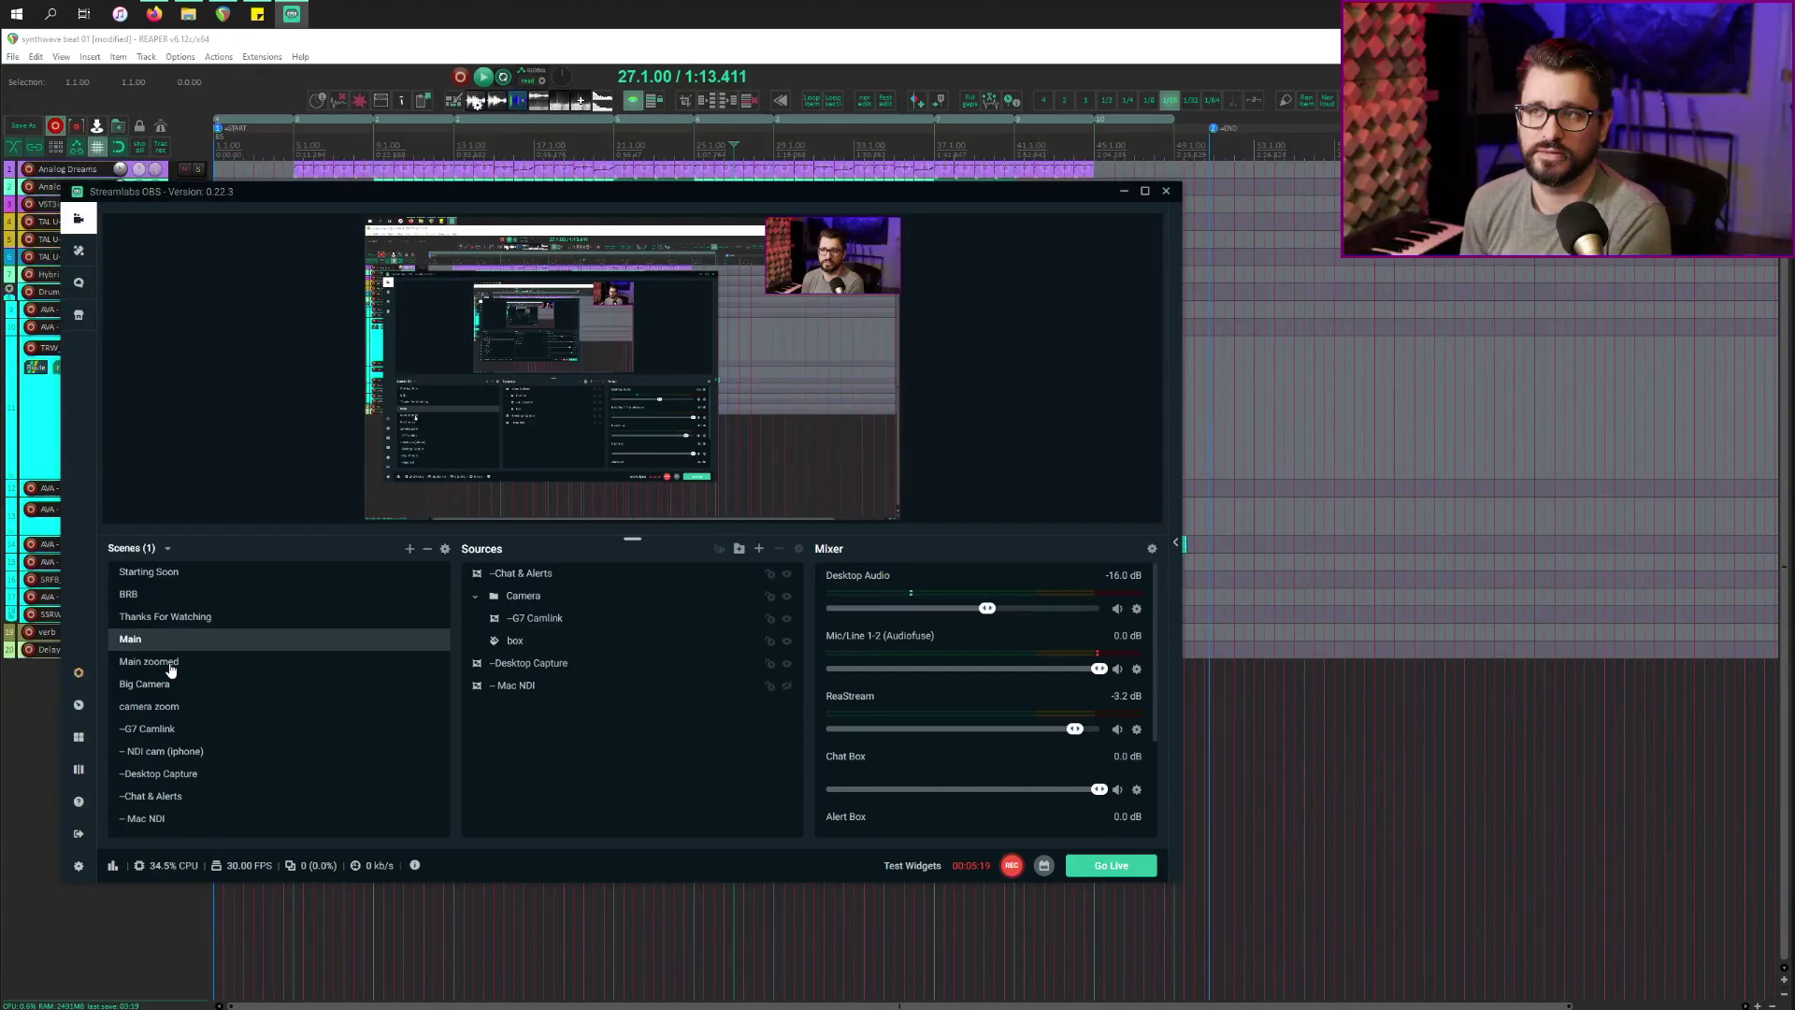
Review the Noise stinger transition and its scene connections, then go live with Main zoomed.
{"action": "left_click", "coordinate": [444, 549]}
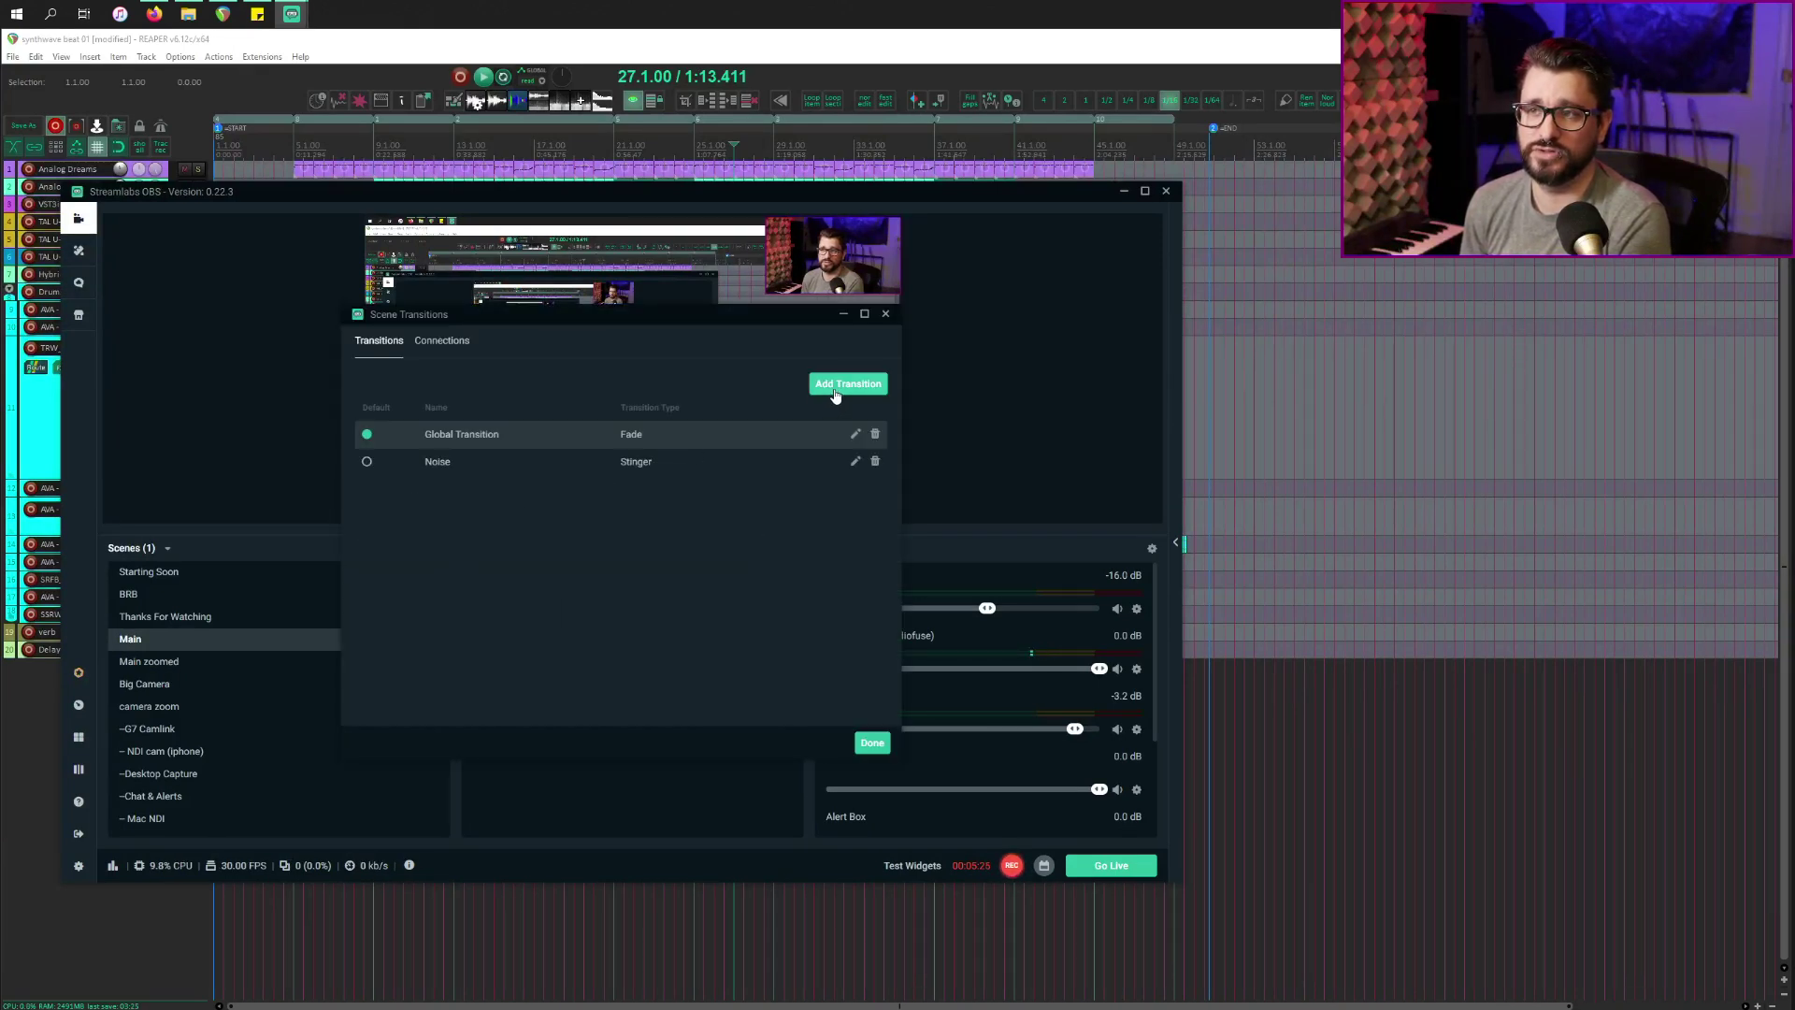
{"action": "left_click", "coordinate": [855, 461]}
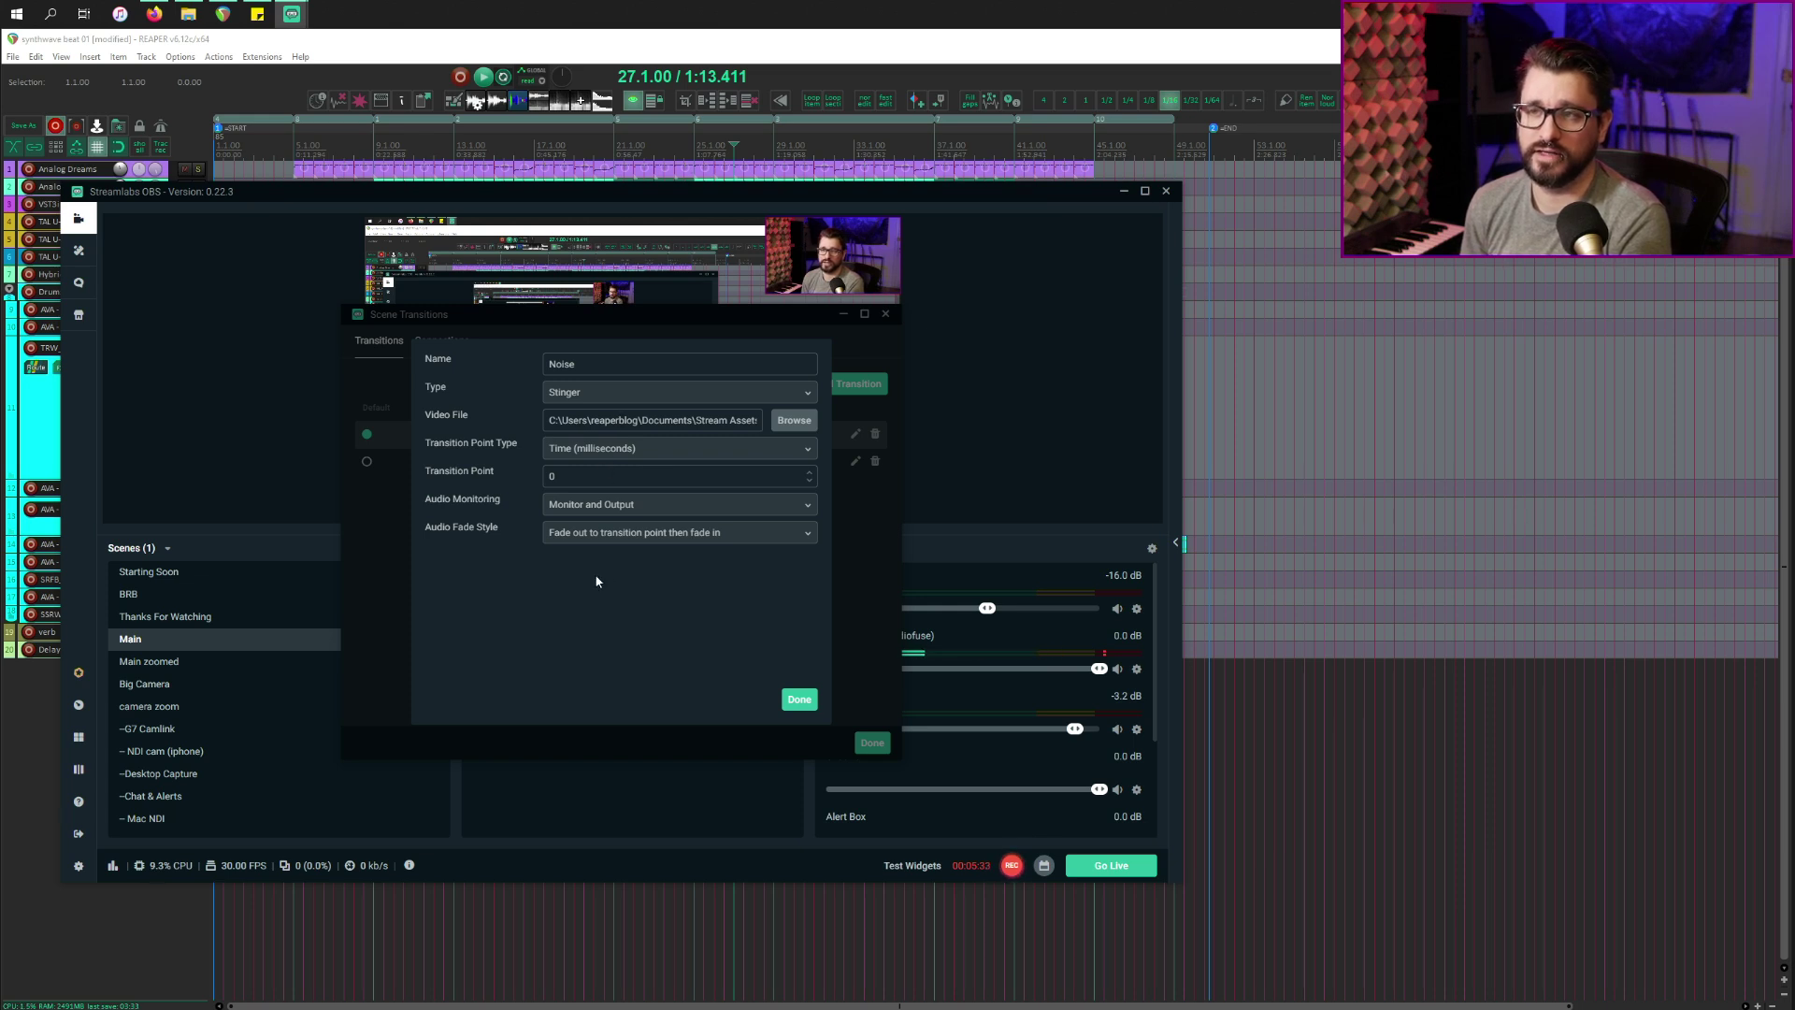
{"action": "left_click", "coordinate": [442, 340]}
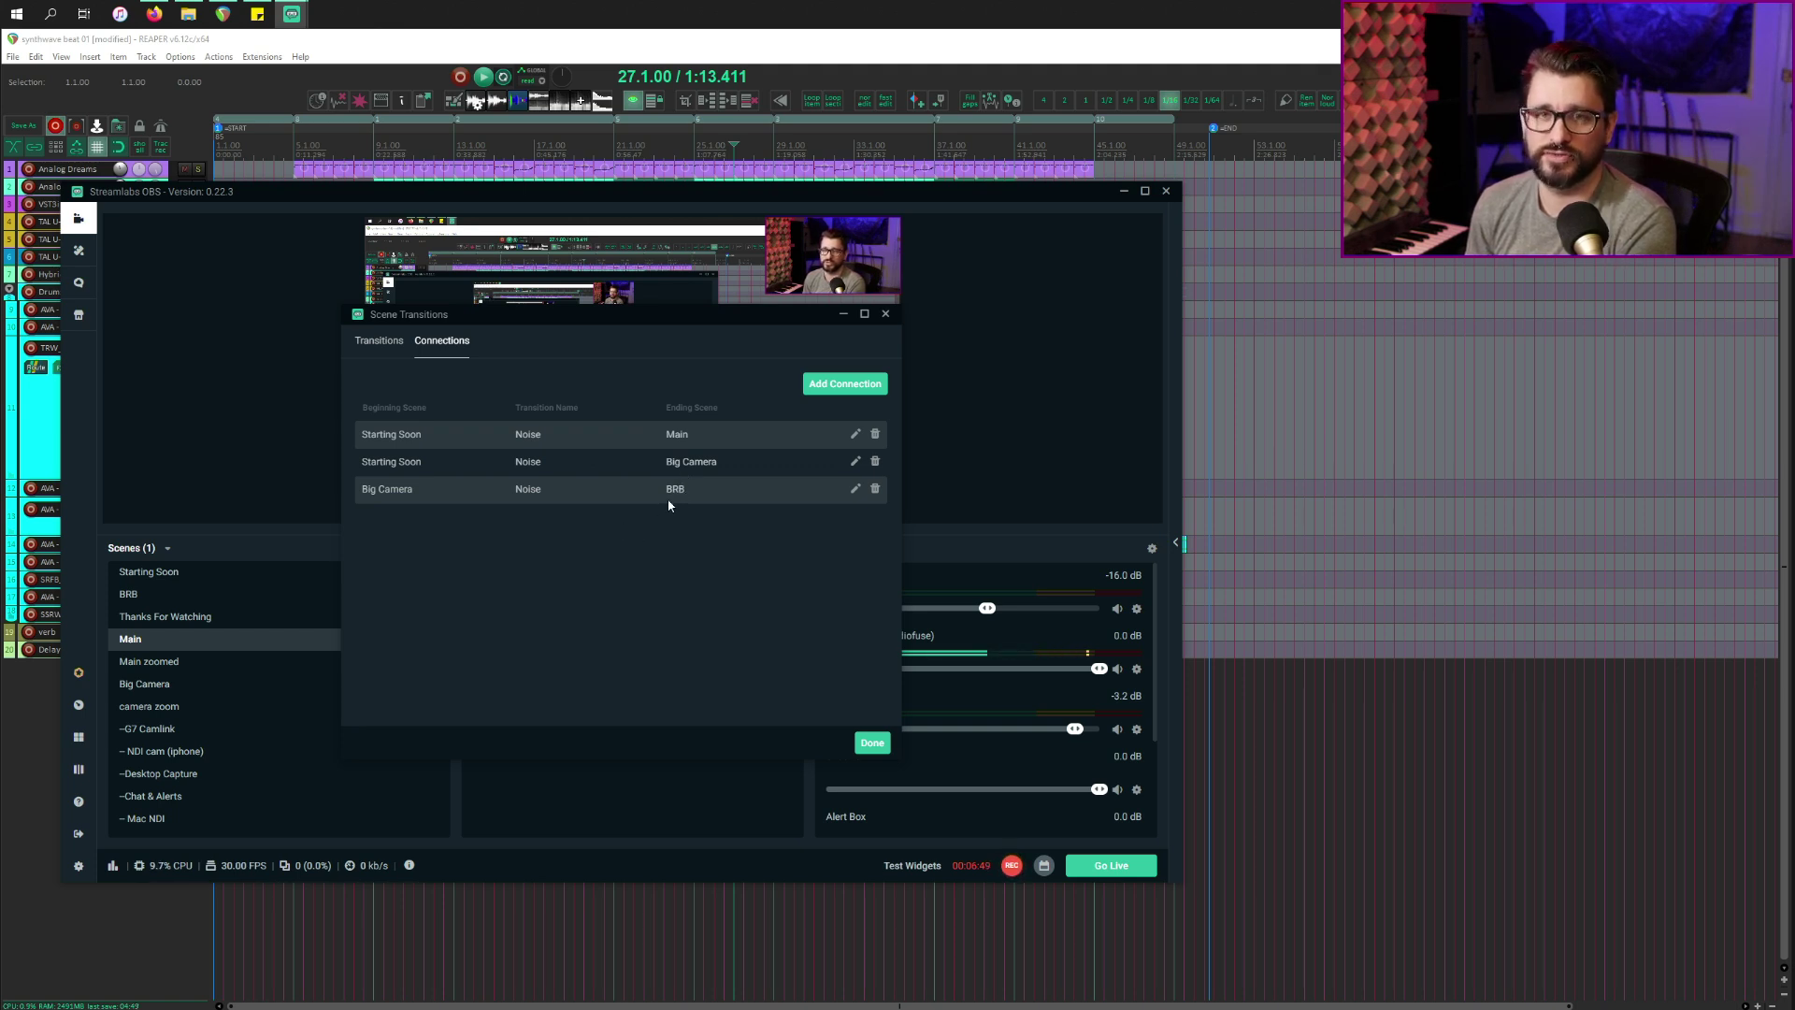
{"action": "left_click", "coordinate": [885, 313]}
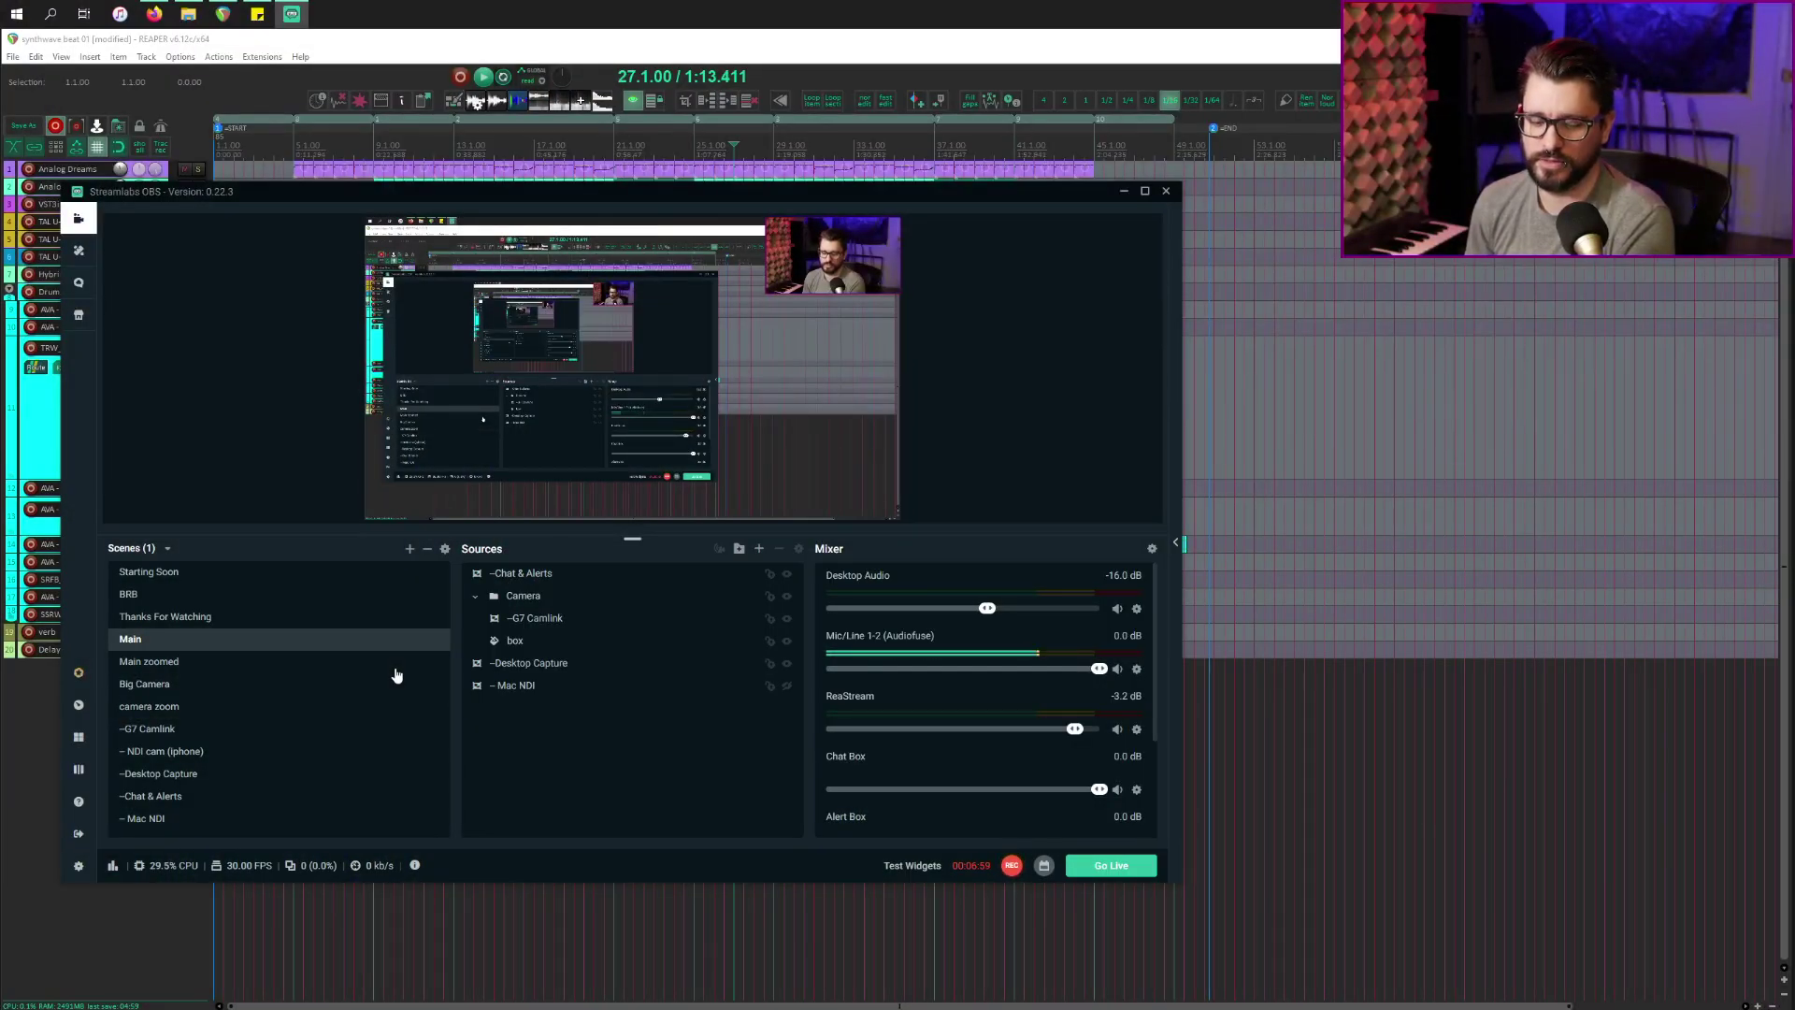
{"action": "left_click", "coordinate": [395, 669]}
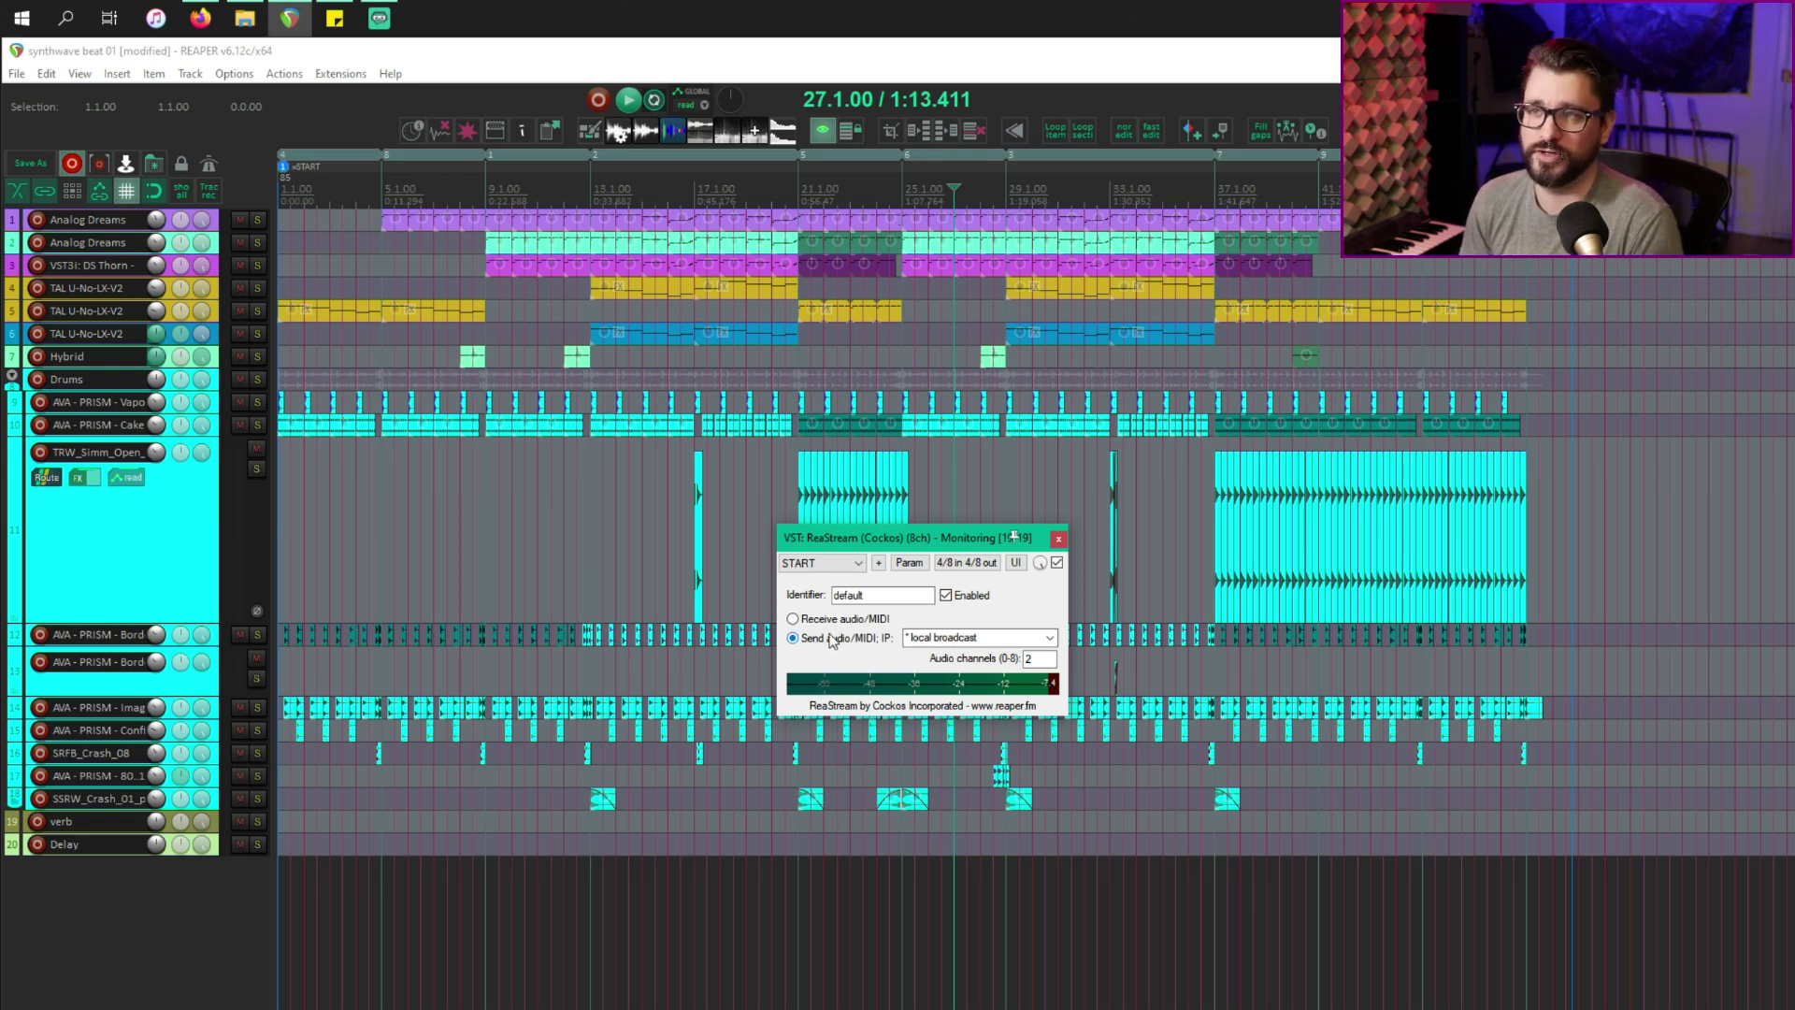
Confirm ReaStream sends via local broadcast in REAPER, then return to Streamlabs OBS.
{"action": "left_click_drag", "start_coordinate": [845, 539], "coordinate": [815, 543]}
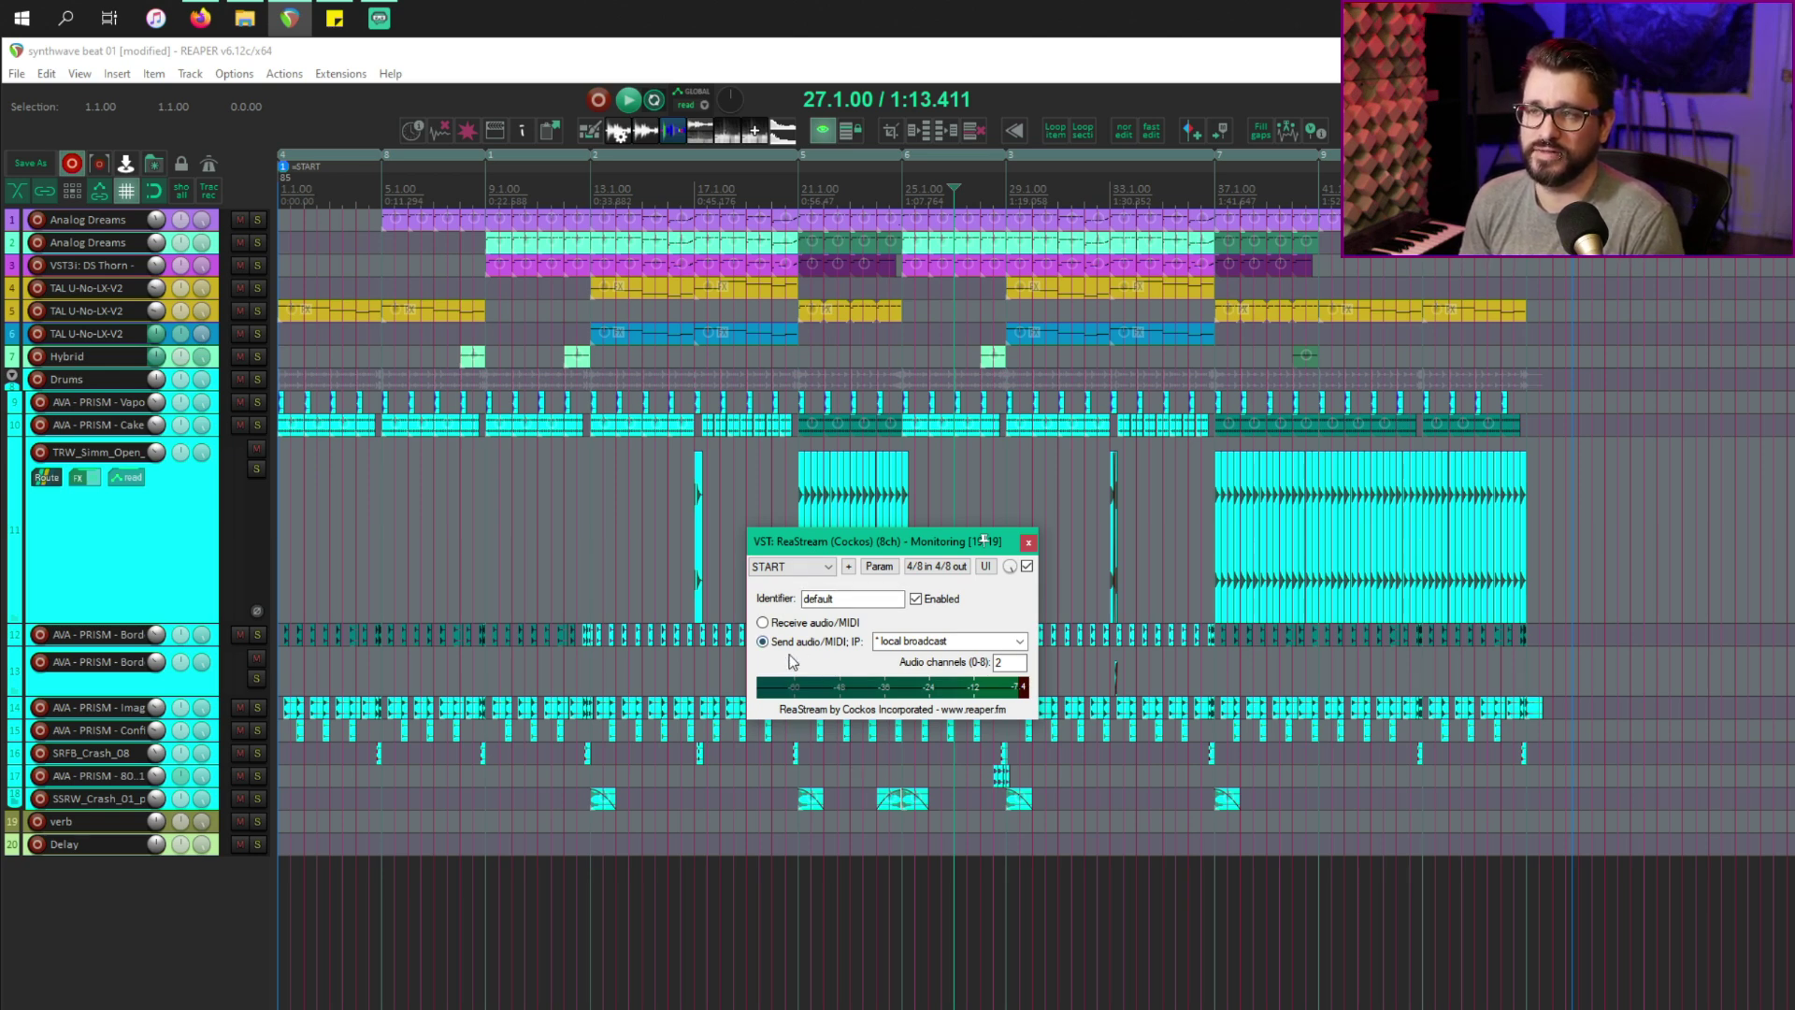
{"action": "left_click", "coordinate": [889, 643]}
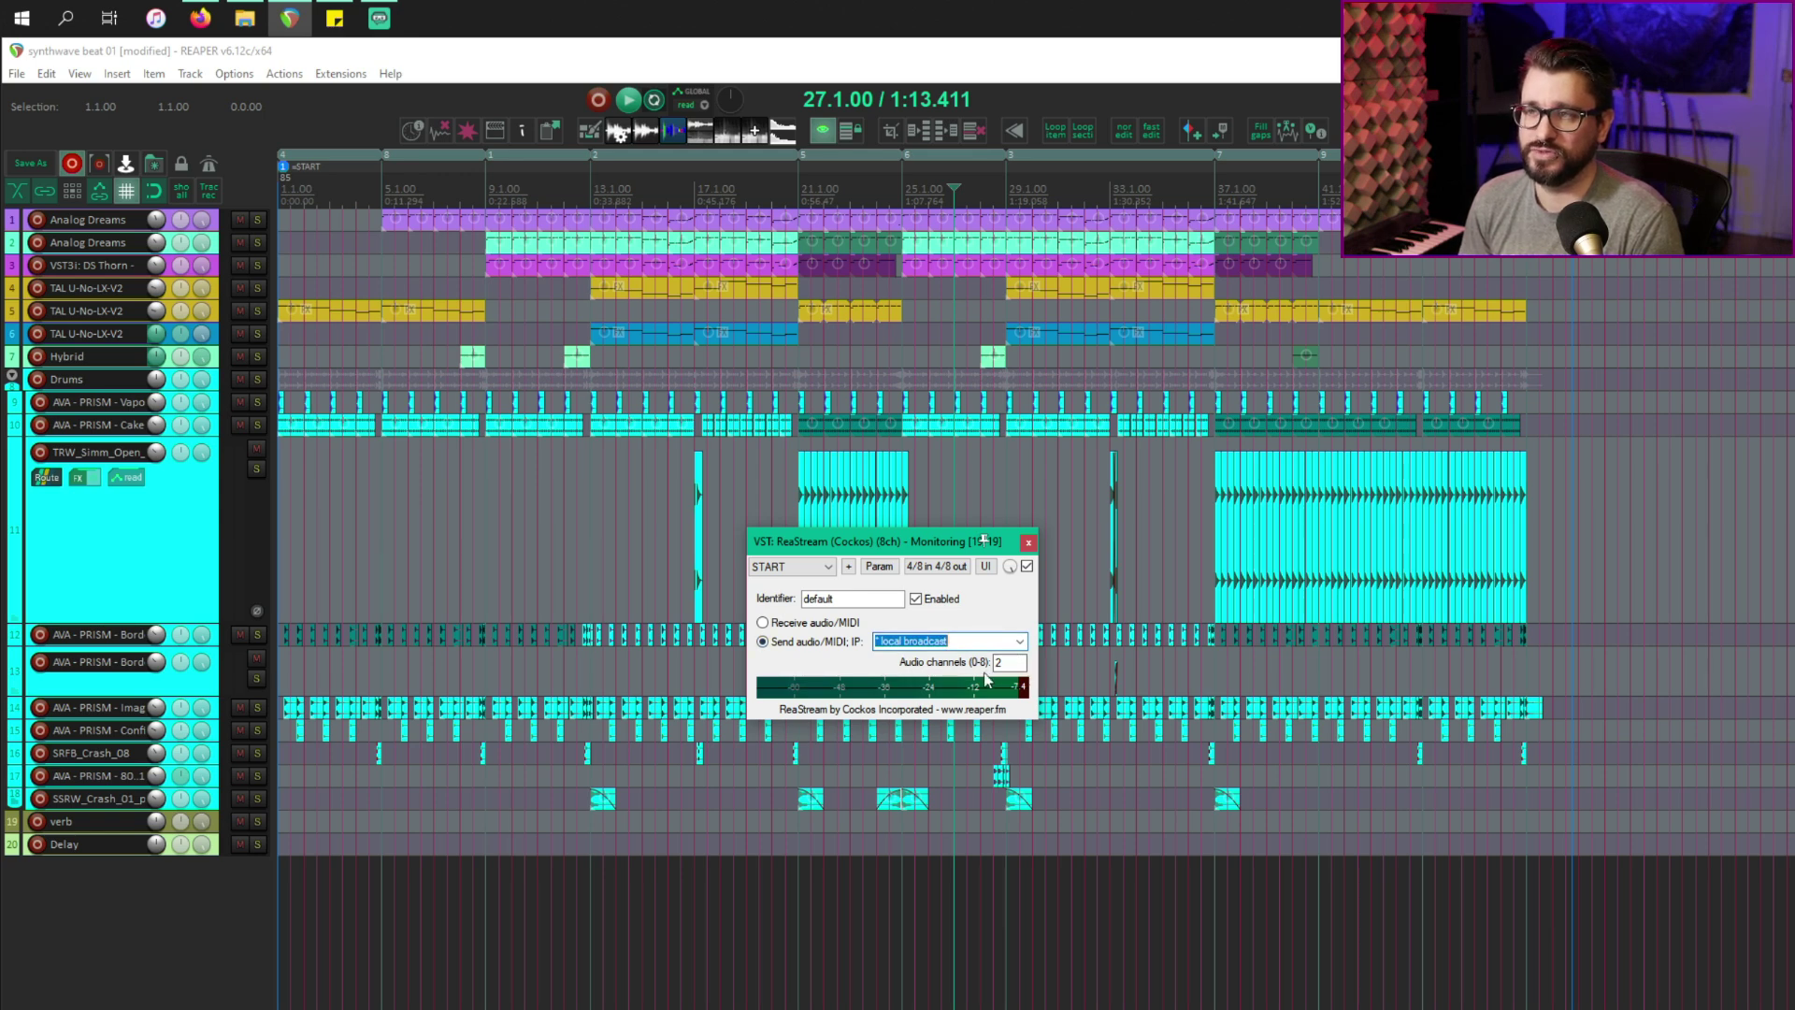
{"action": "key", "text": "alt+Tab"}
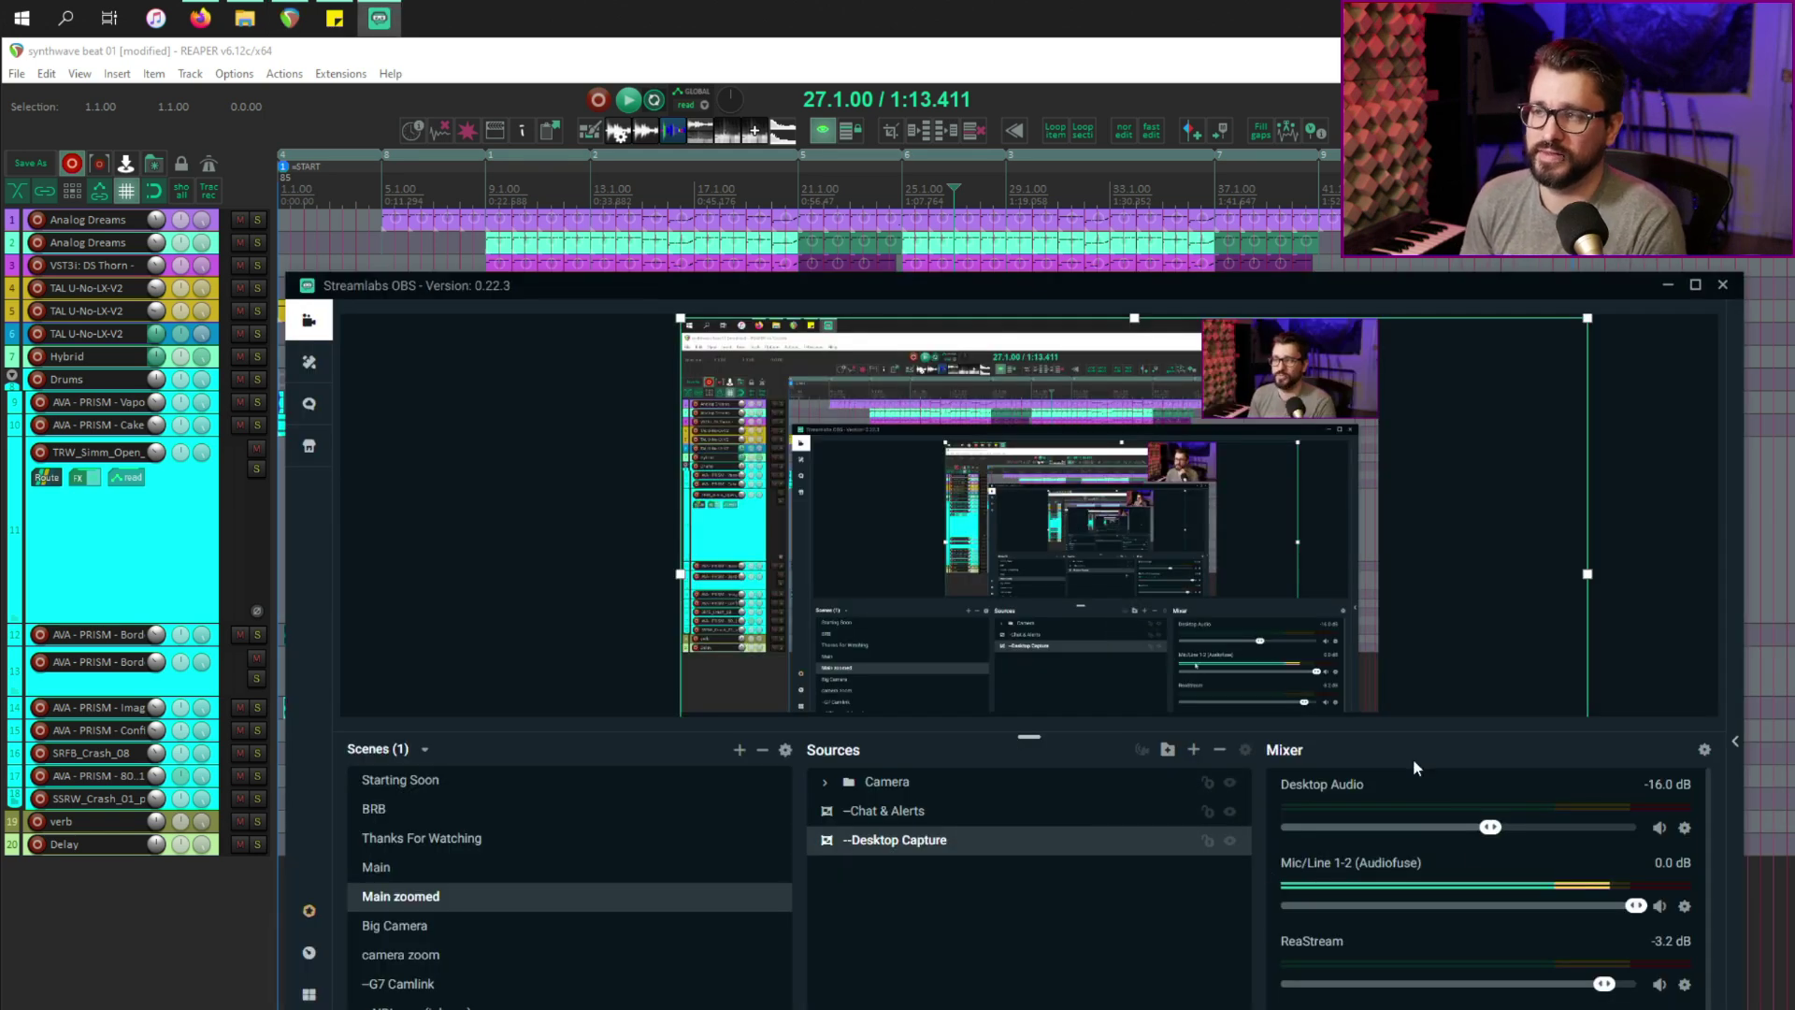
Inspect the ReaStream source's properties, its Gain (1) and Gain (2) filters, and the VST 2.x Plugin filter.
{"action": "left_click", "coordinate": [1685, 984]}
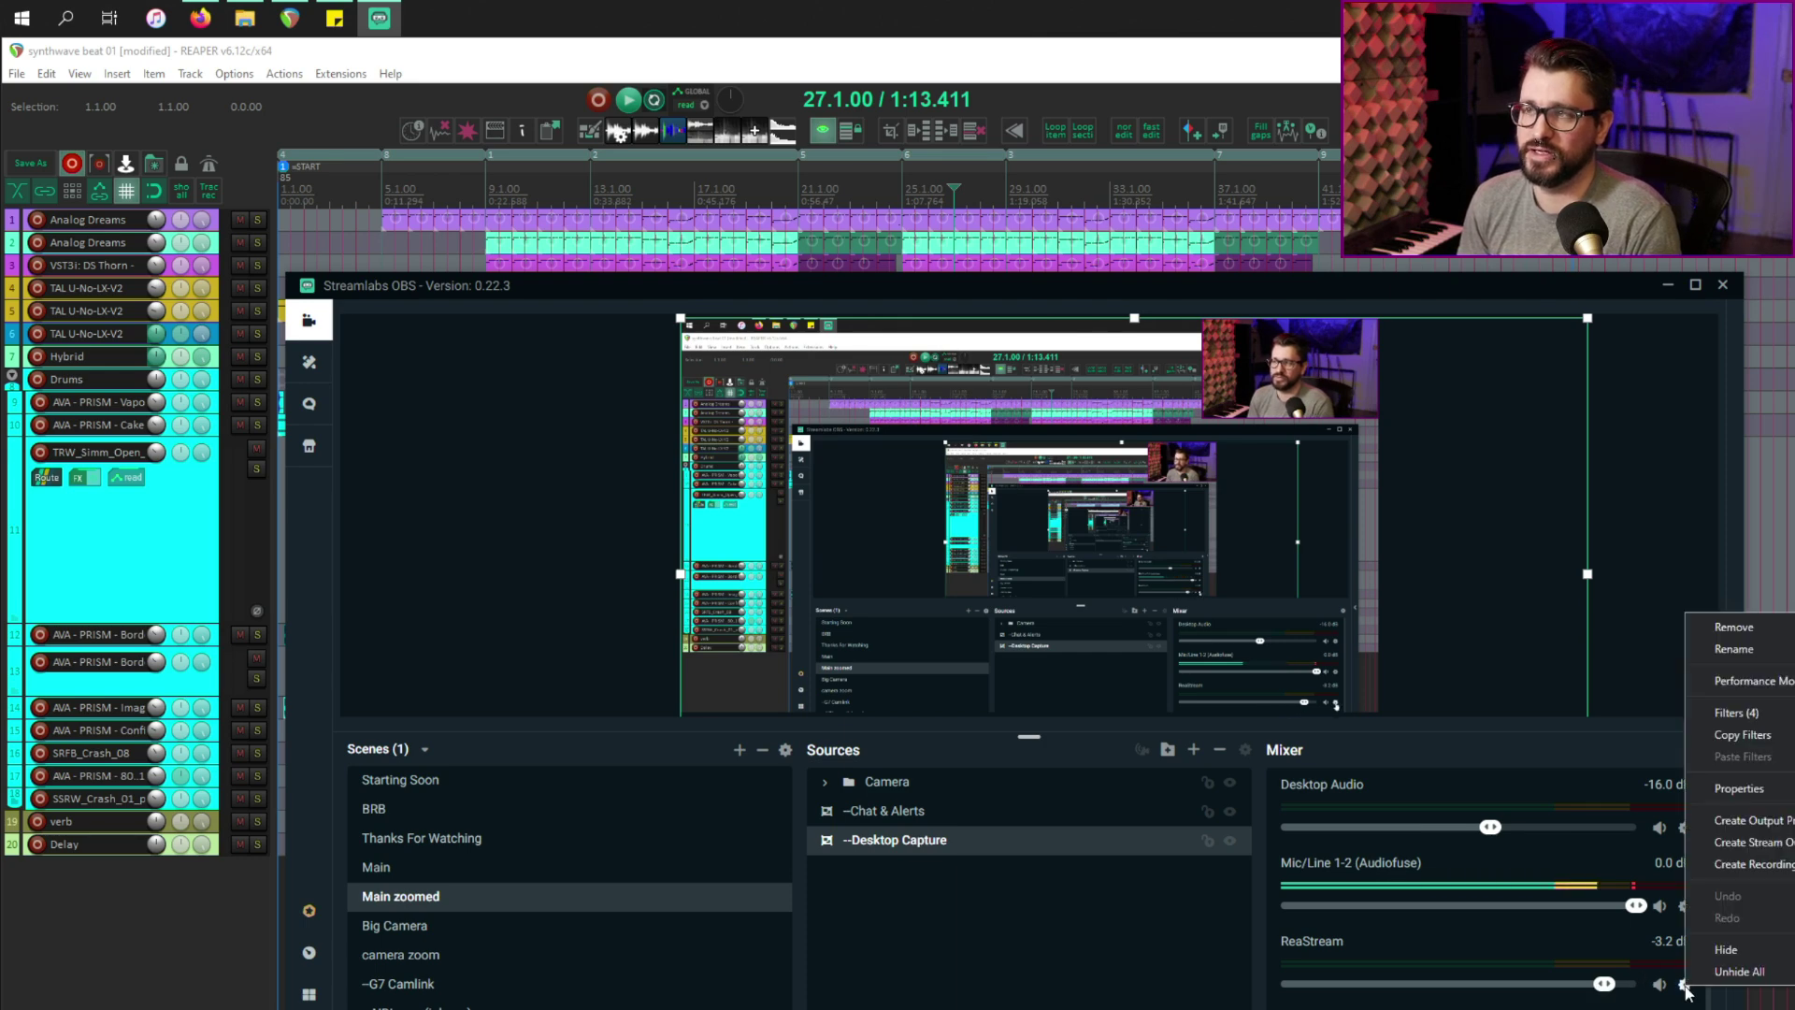
{"action": "left_click", "coordinate": [1739, 788]}
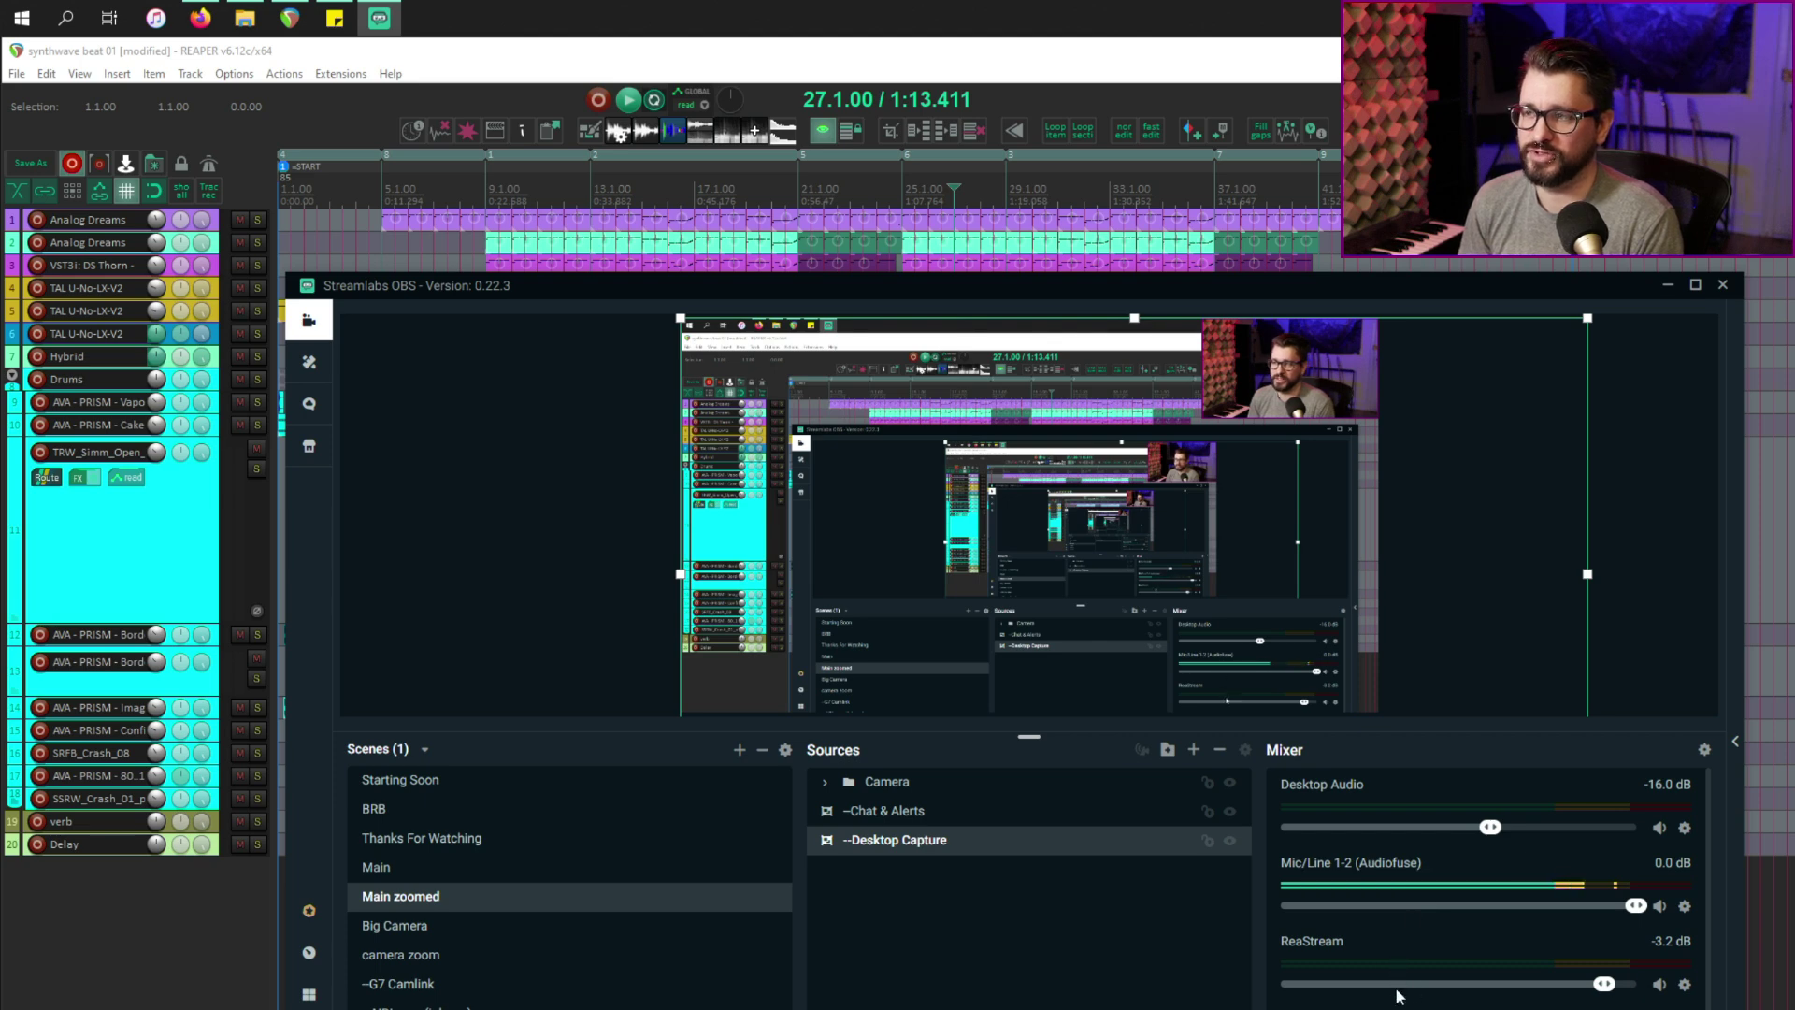
{"action": "left_click", "coordinate": [1683, 987]}
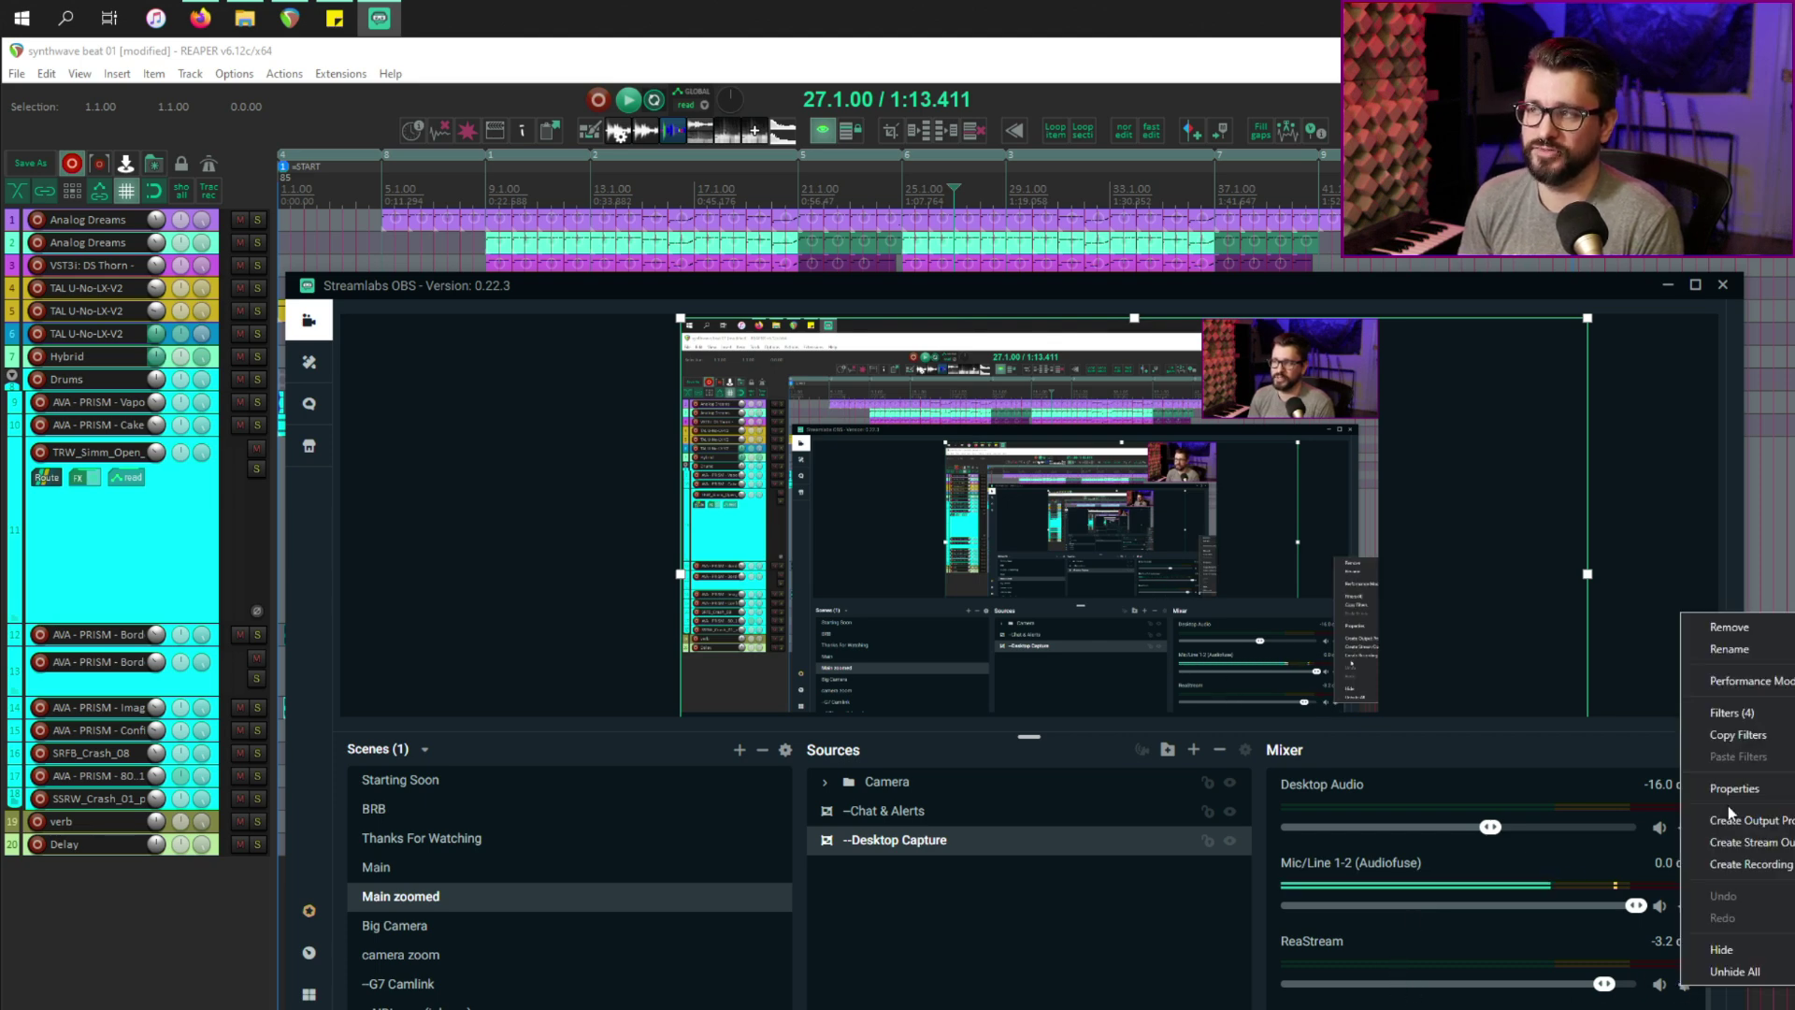
{"action": "left_click", "coordinate": [1730, 717]}
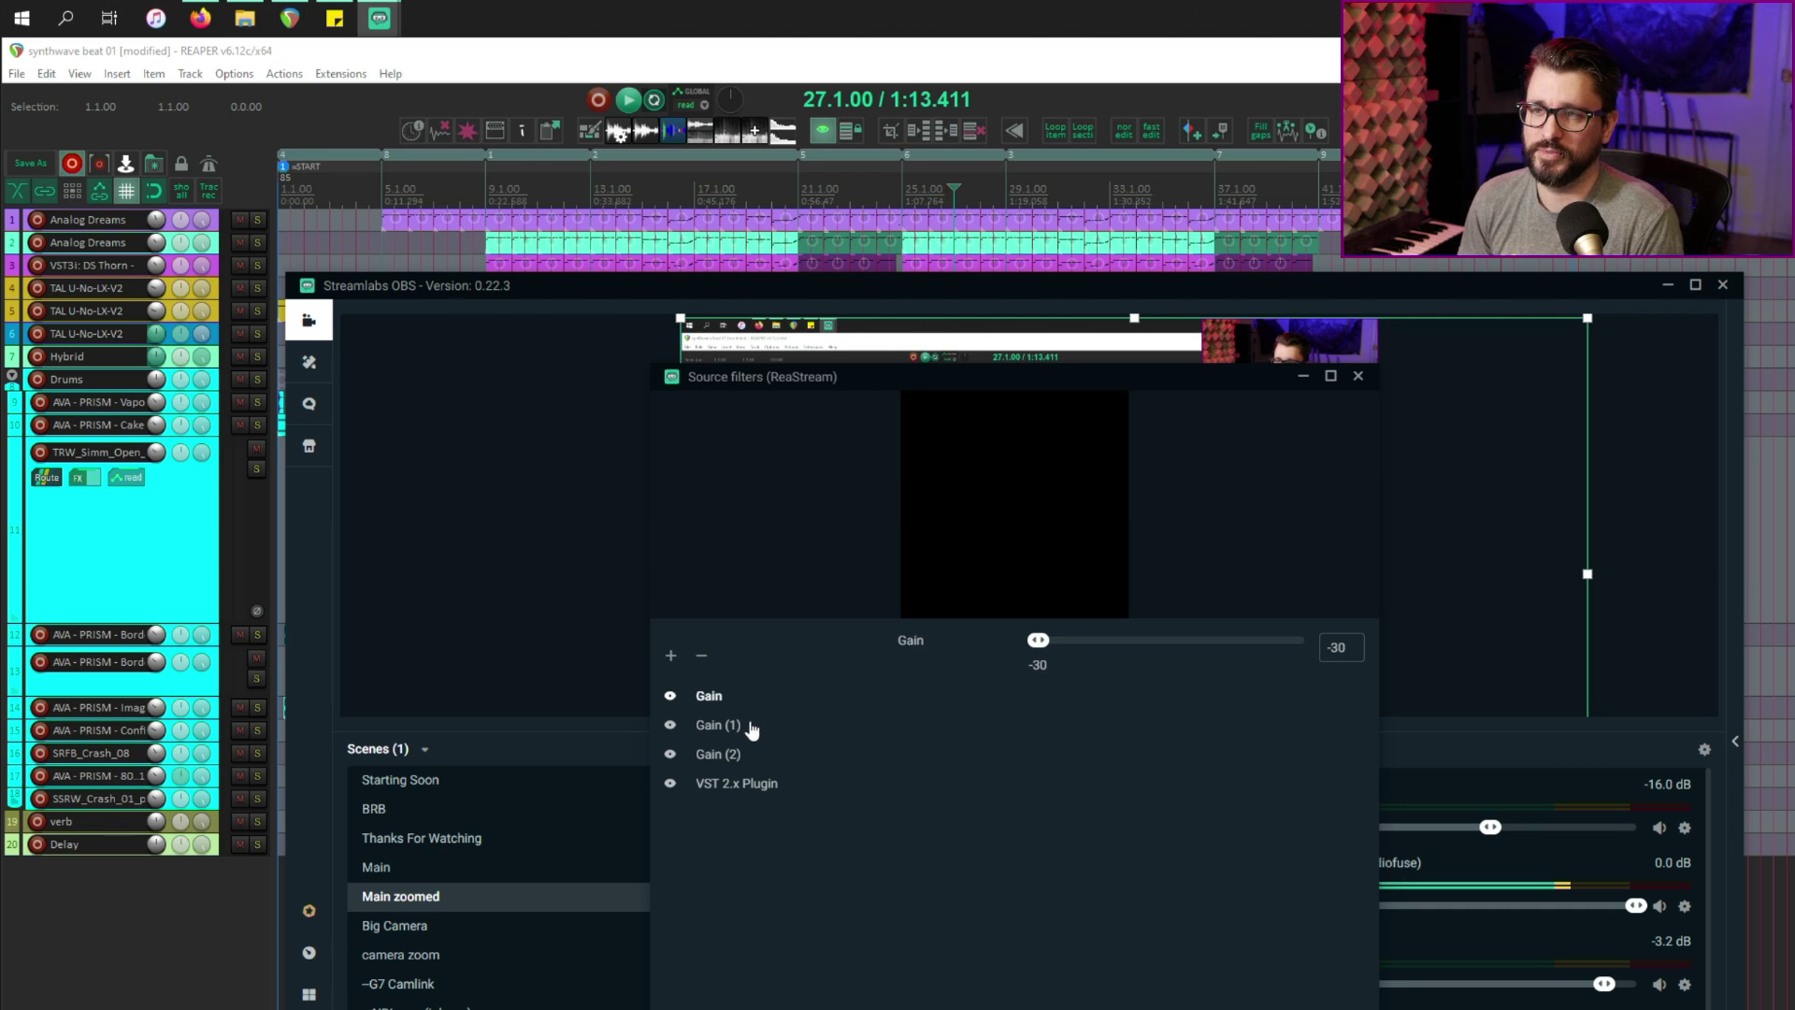
{"action": "left_click", "coordinate": [742, 730]}
{"action": "left_click", "coordinate": [740, 755]}
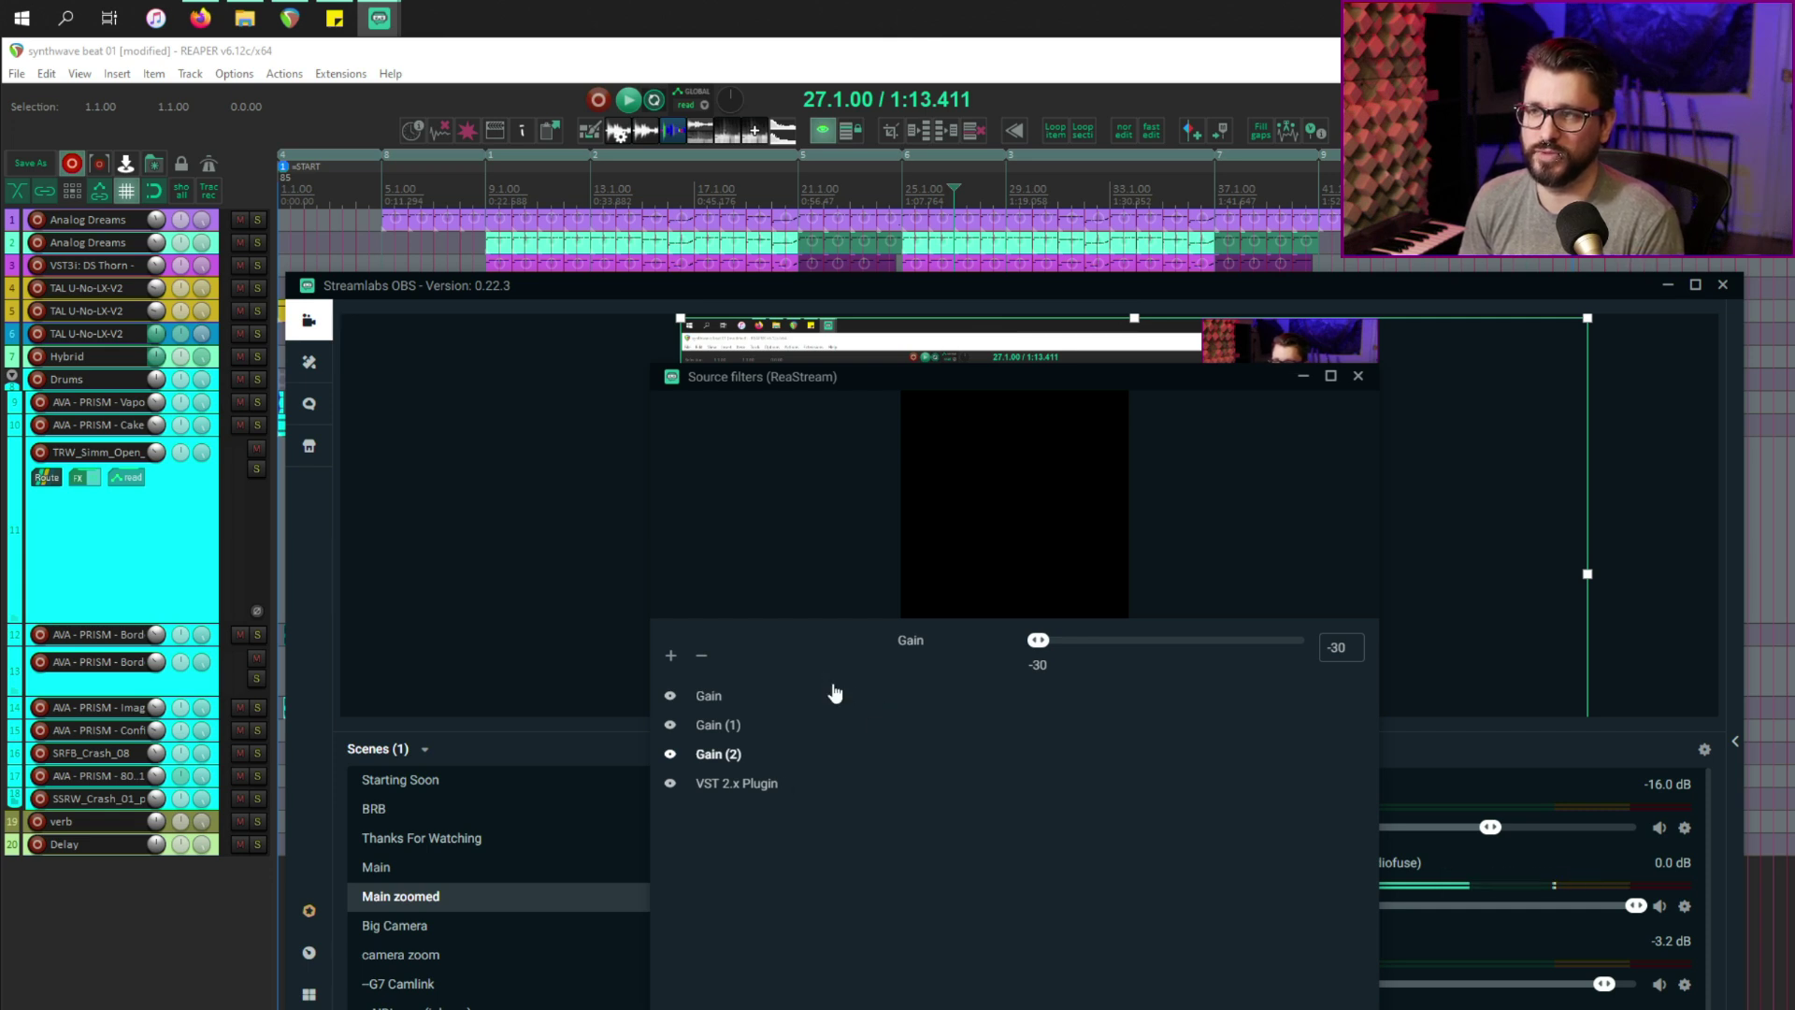
{"action": "left_click_drag", "start_coordinate": [775, 389], "coordinate": [553, 387]}
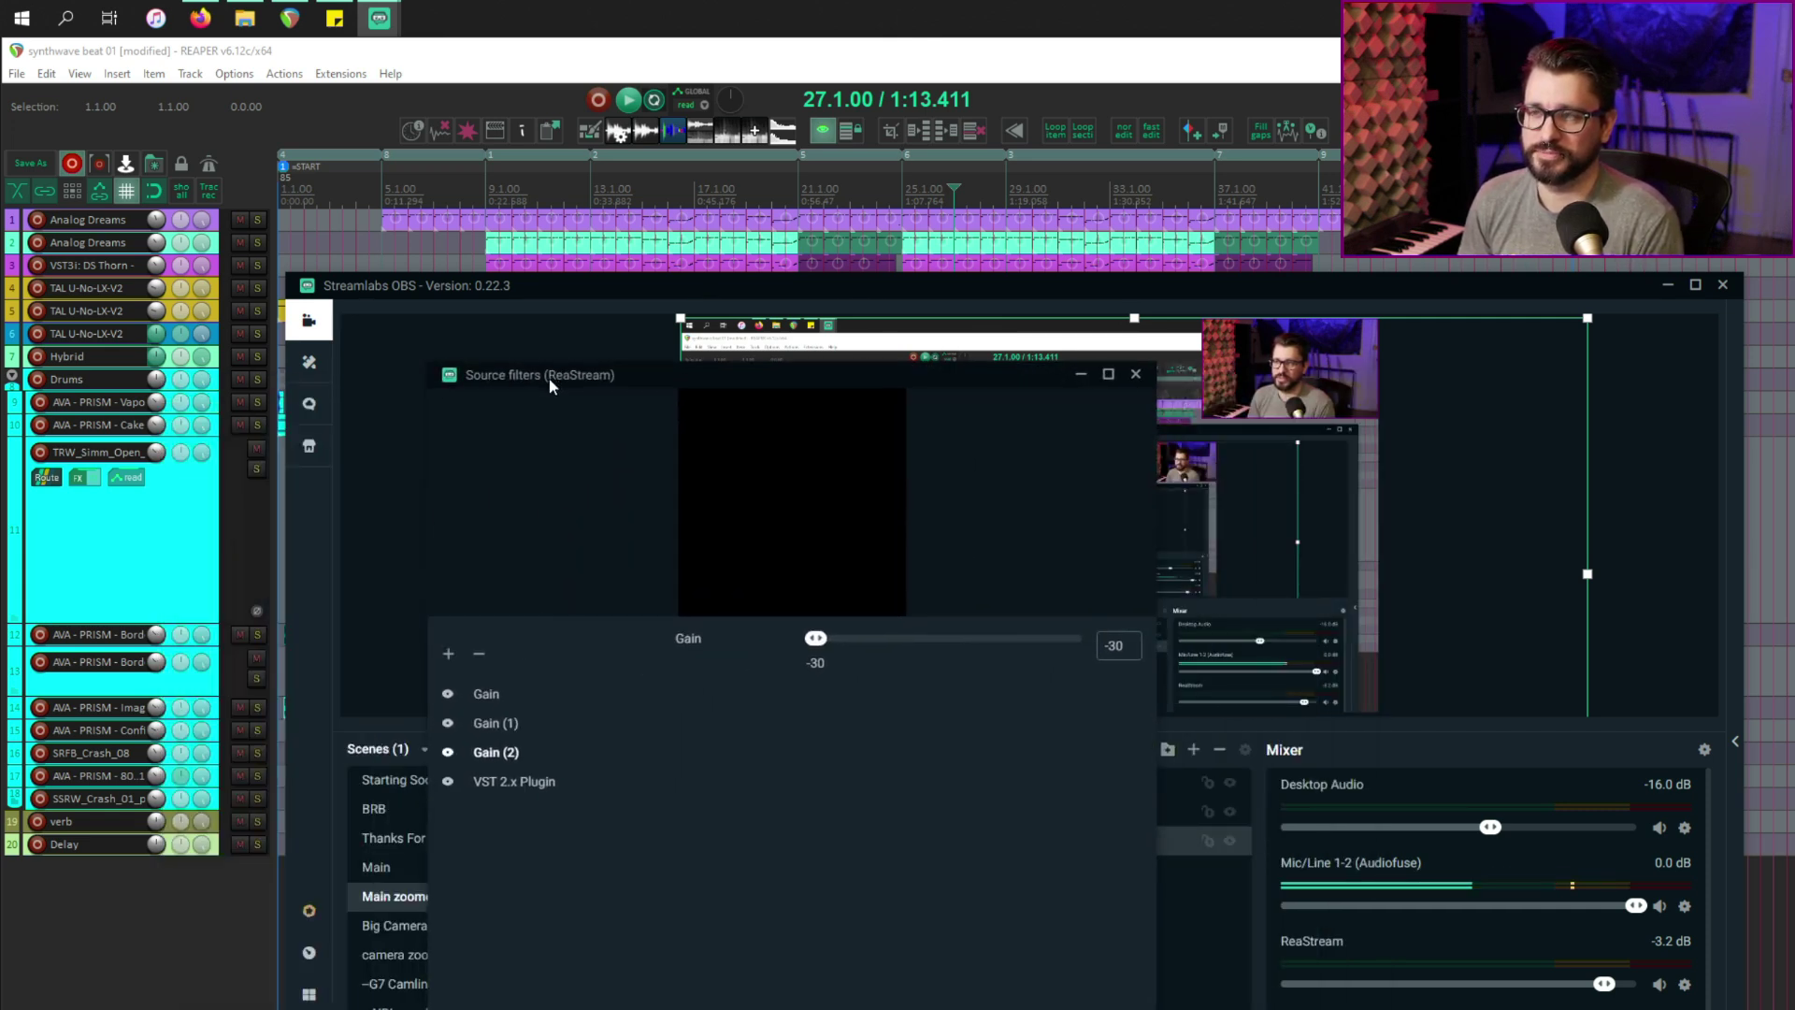
{"action": "left_click", "coordinate": [531, 782]}
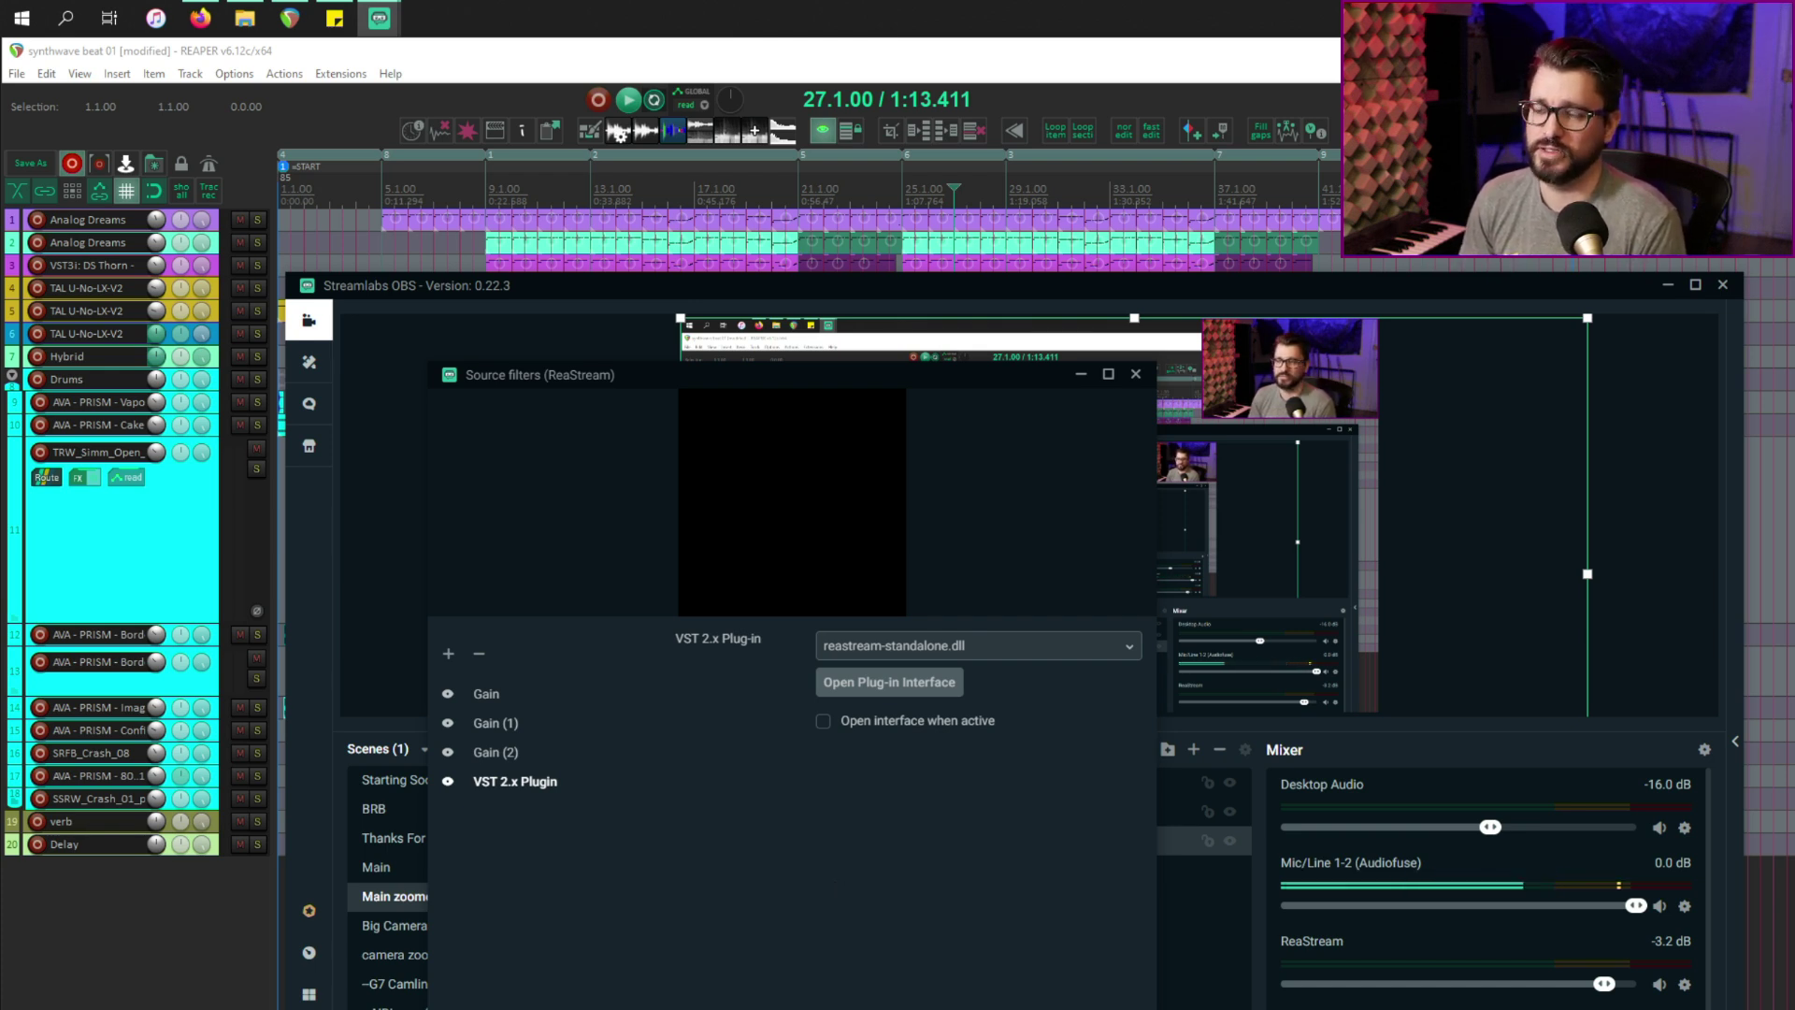
Play the REAPER beat to watch the ReaStream meter in OBS, then stop at 14.1.00.
{"action": "key", "text": "Escape"}
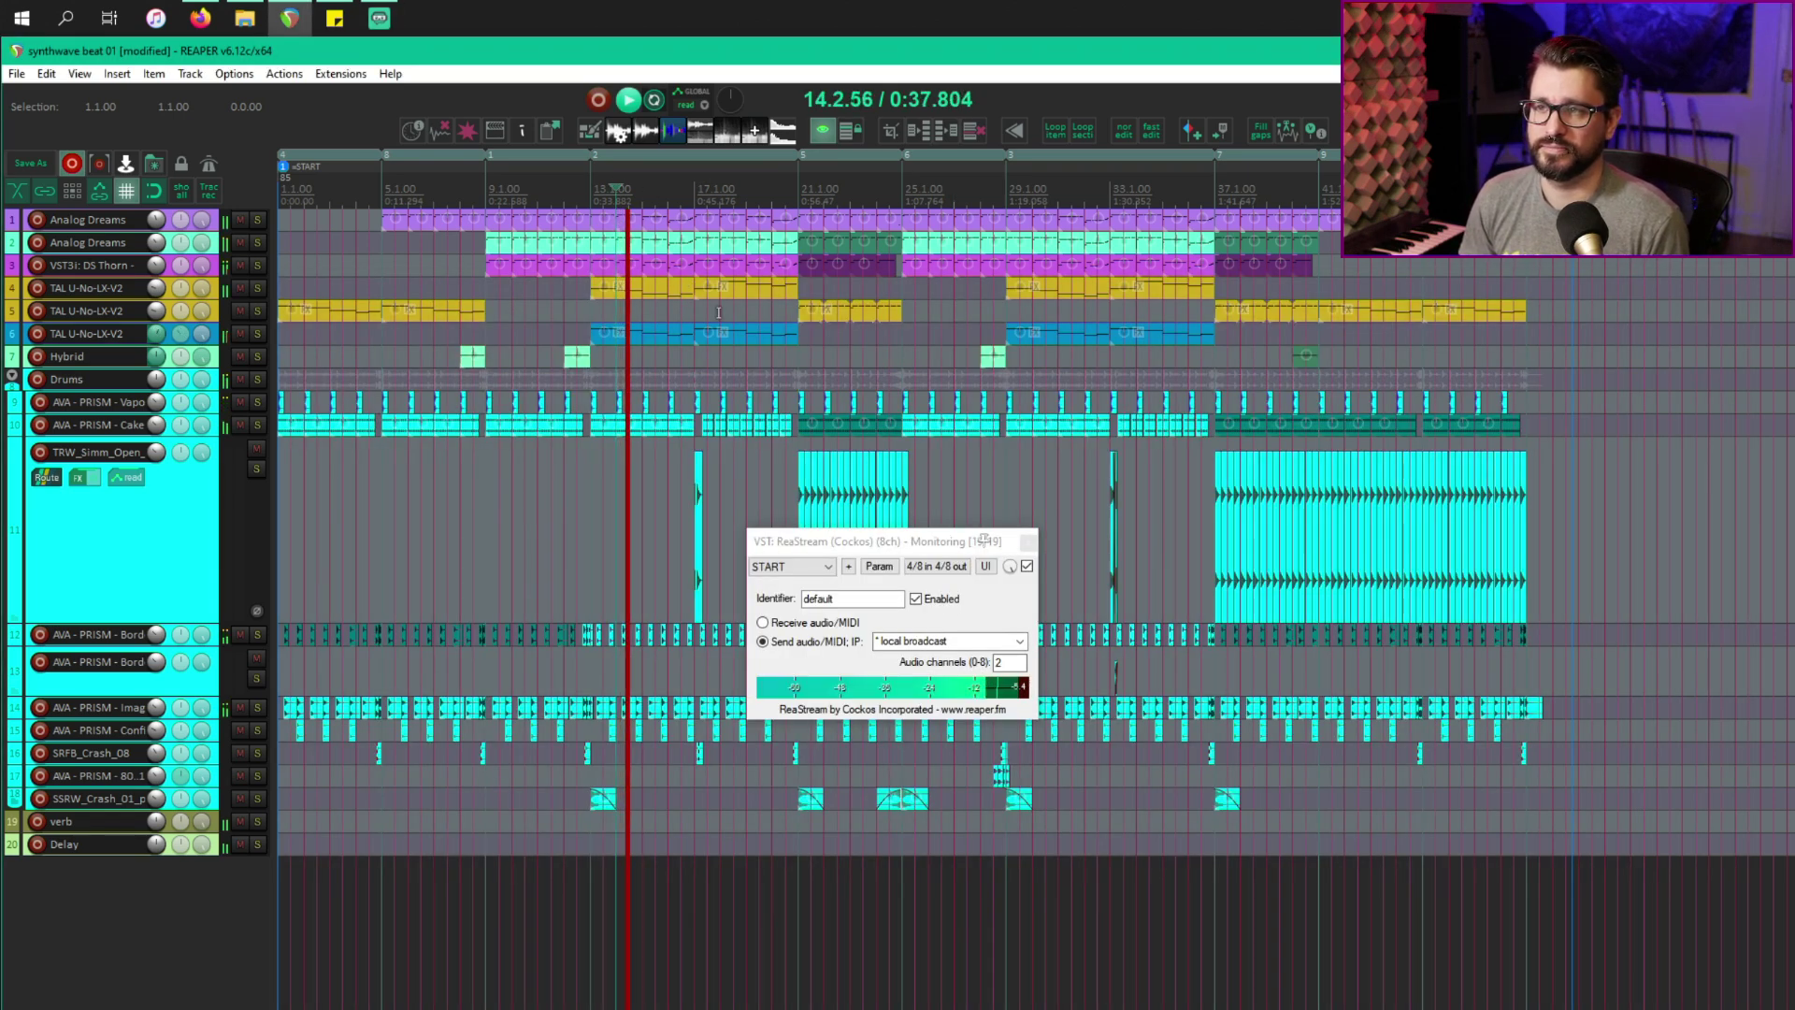
{"action": "key", "text": "alt+Tab"}
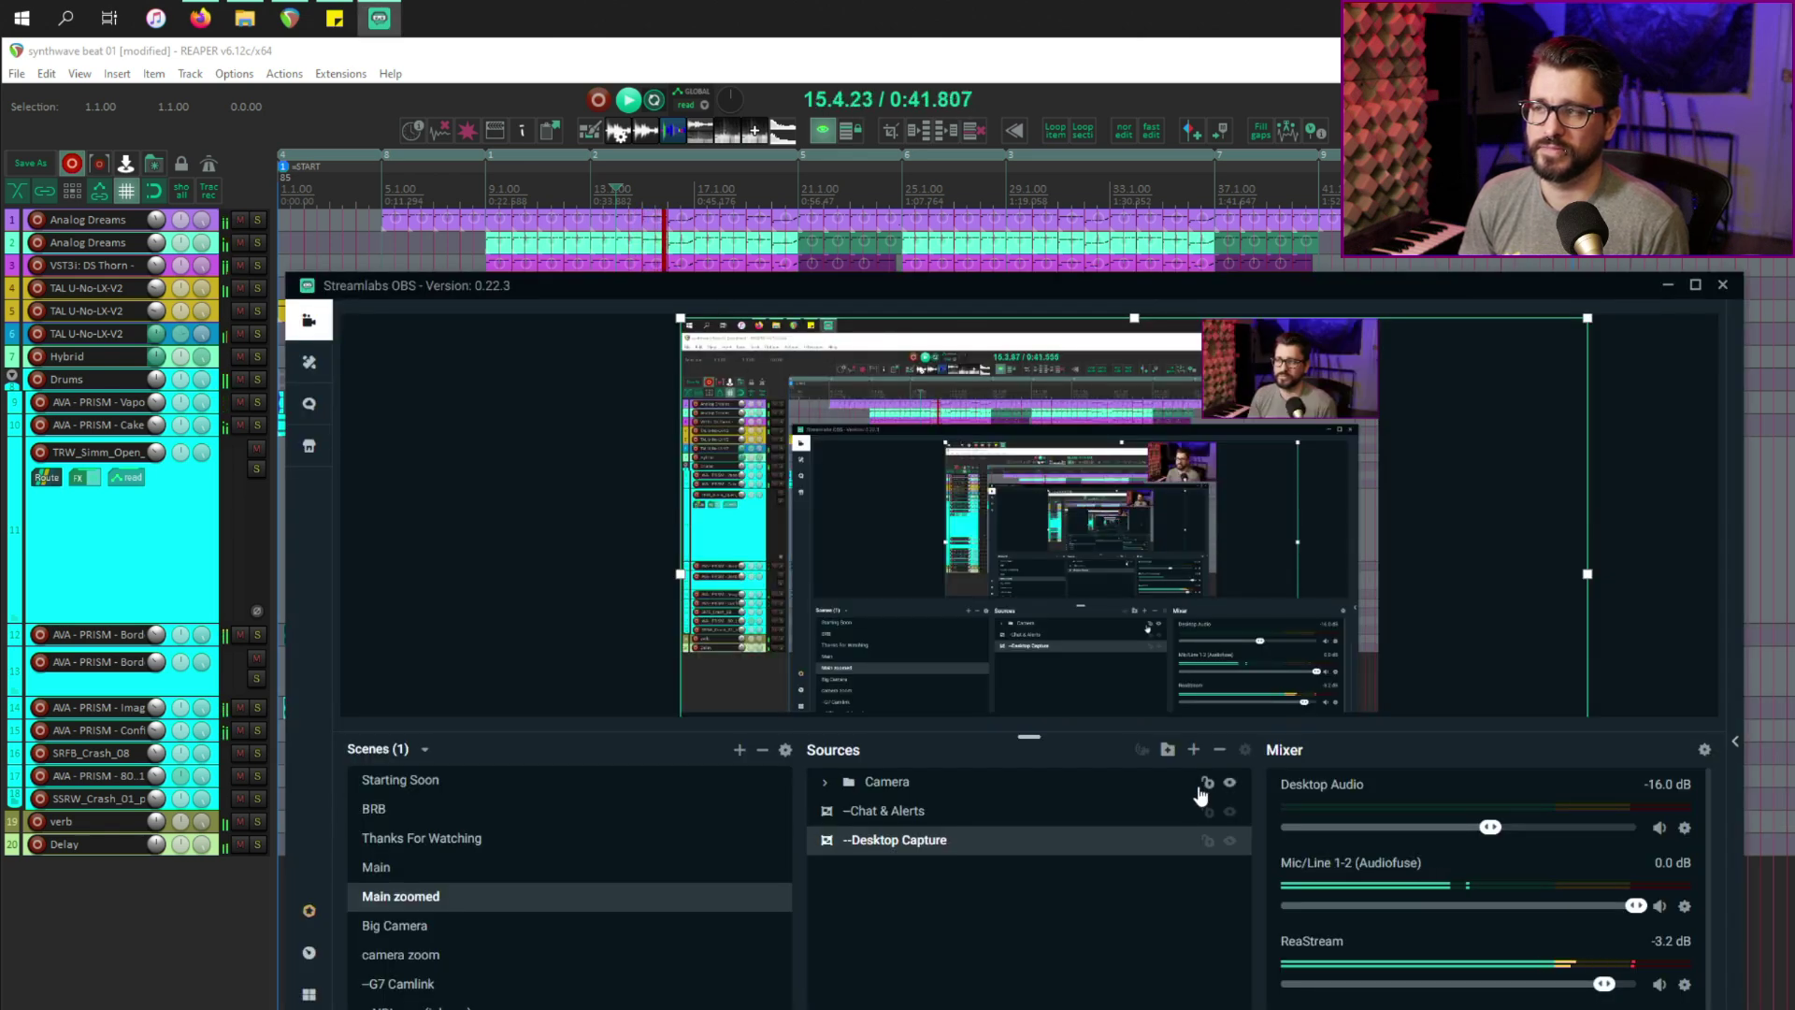
{"action": "left_click", "coordinate": [249, 755]}
{"action": "key", "text": "space"}
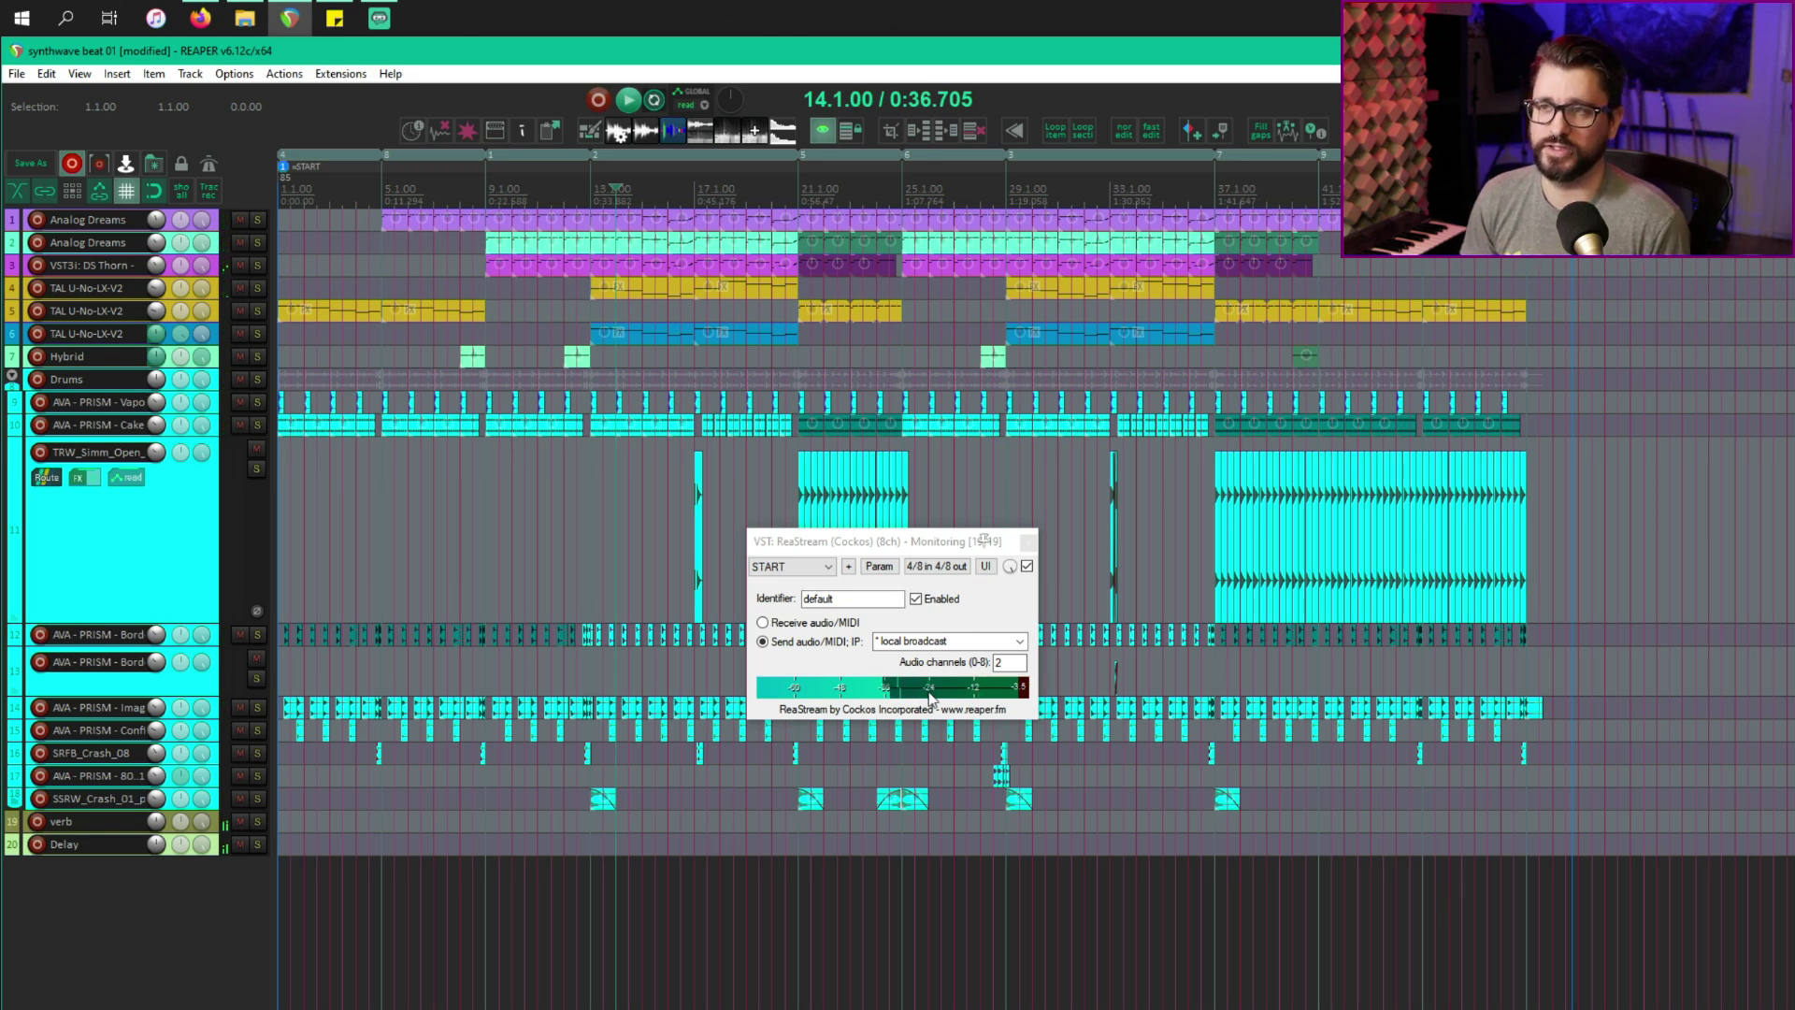
{"action": "key", "text": "alt+Tab"}
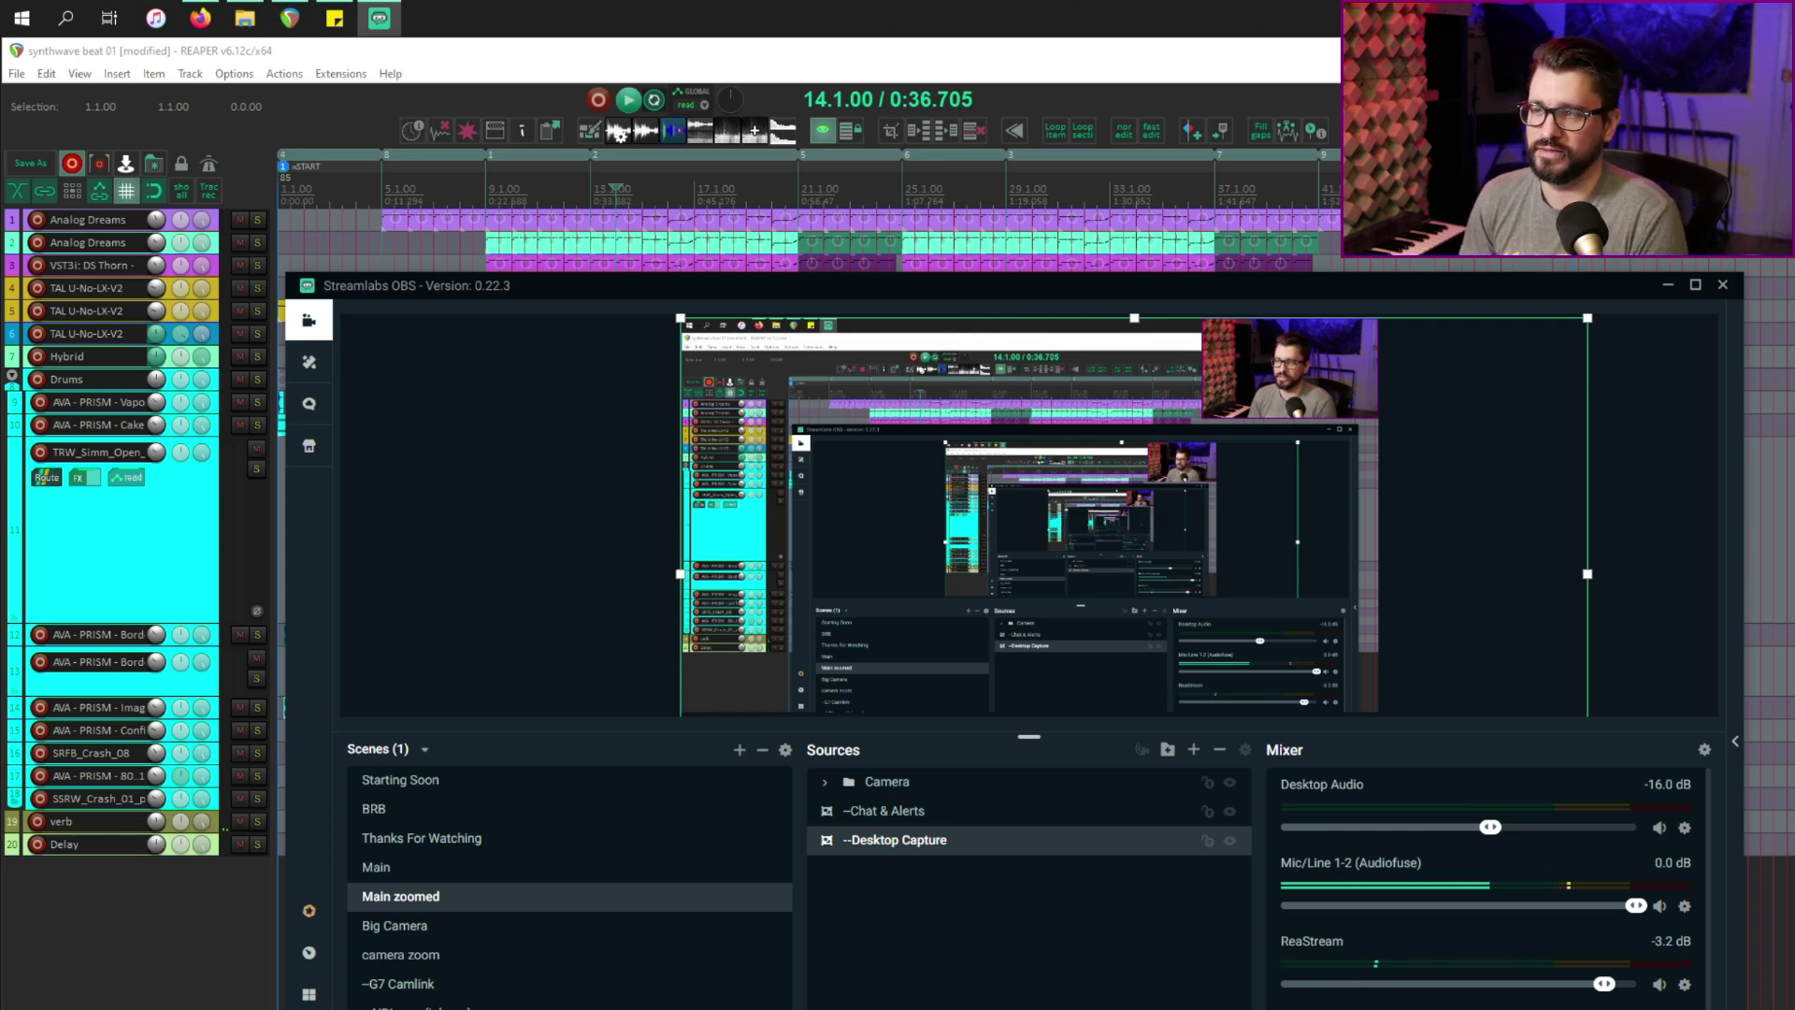
Set ReaStream's Sync Offset to 280 ms in Advanced Audio Settings, matching Mic/Line 1-2.
{"action": "left_click", "coordinate": [1704, 749]}
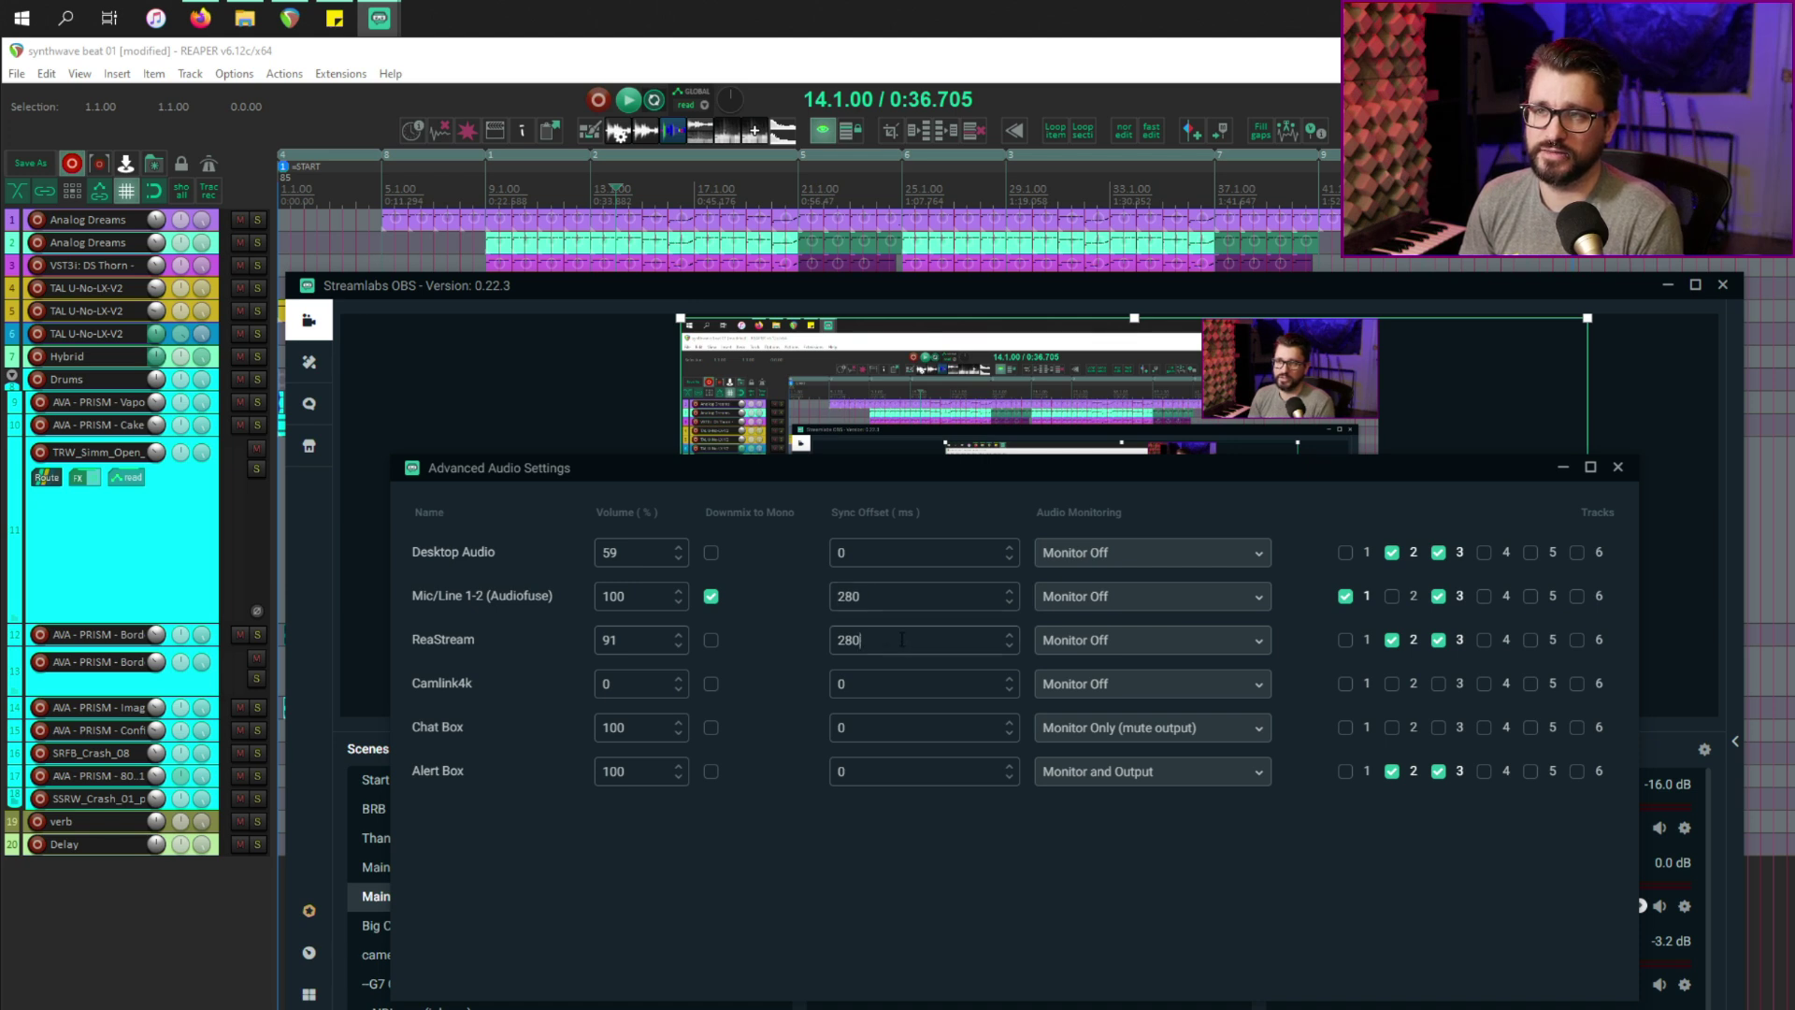
{"action": "left_click_drag", "start_coordinate": [886, 638], "coordinate": [769, 645]}
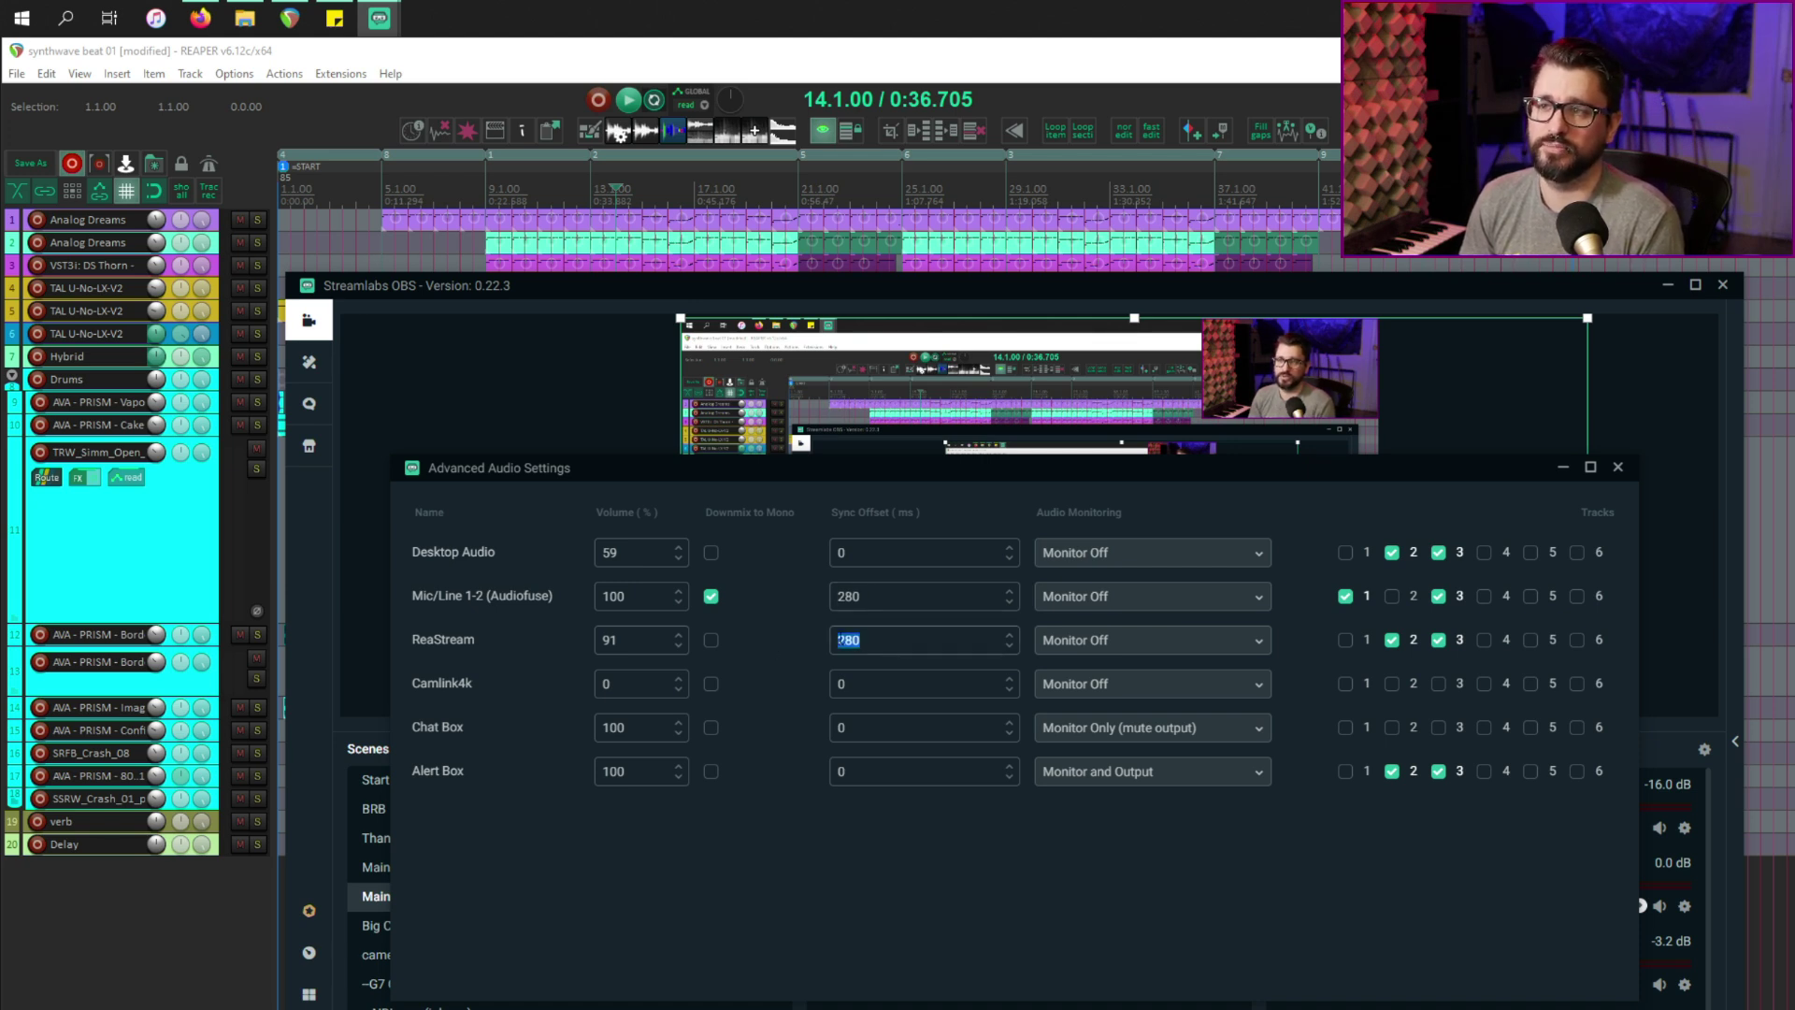
{"action": "left_click", "coordinate": [881, 647]}
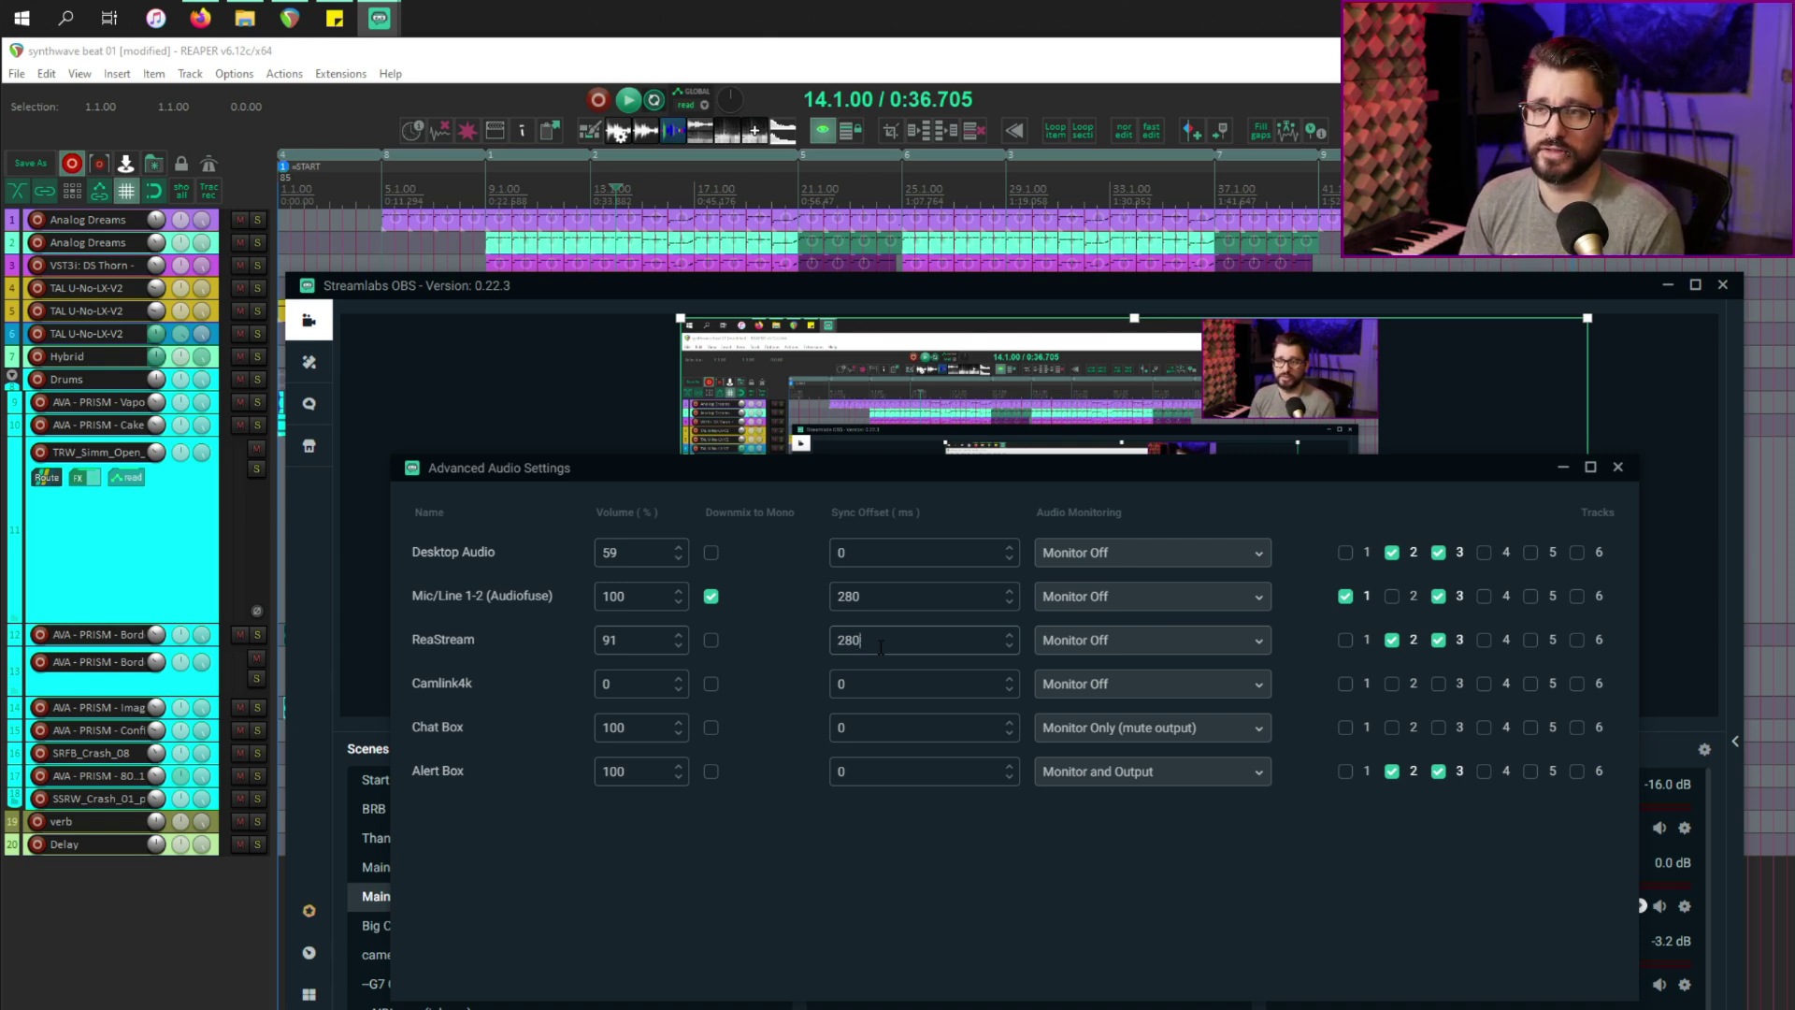
{"action": "left_click_drag", "start_coordinate": [881, 647], "coordinate": [666, 647]}
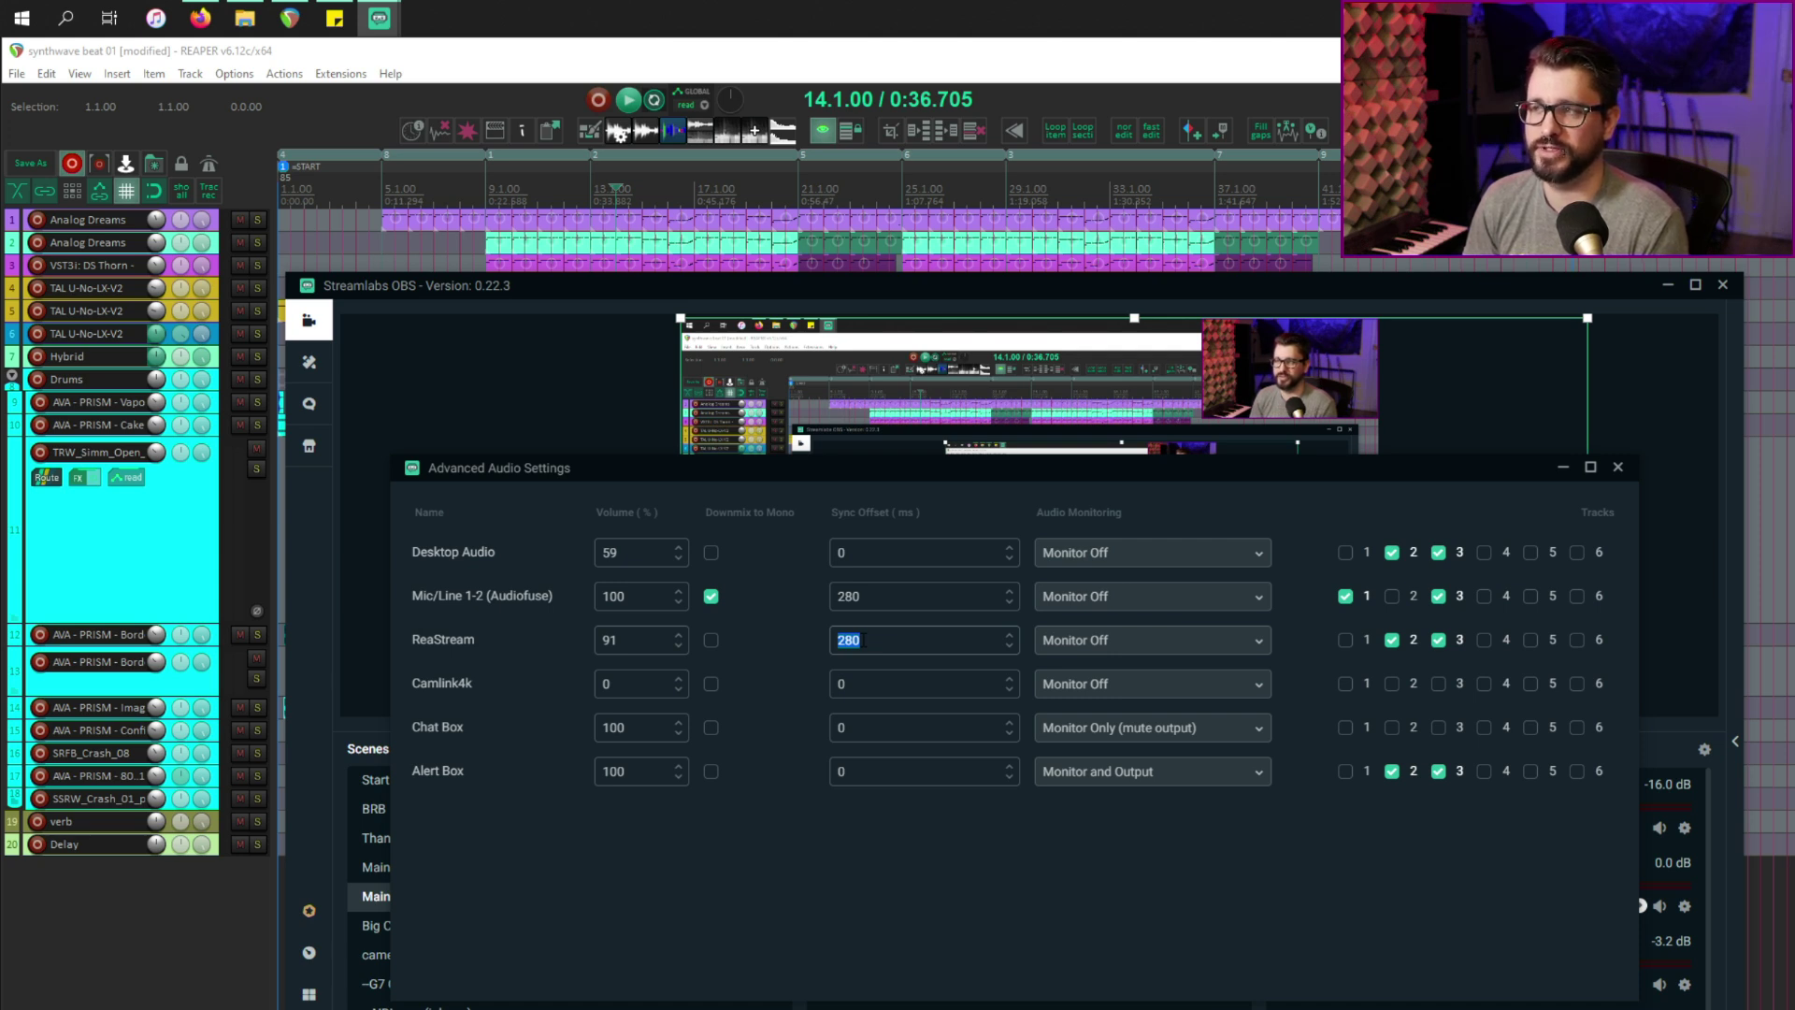
{"action": "left_click", "coordinate": [1269, 911]}
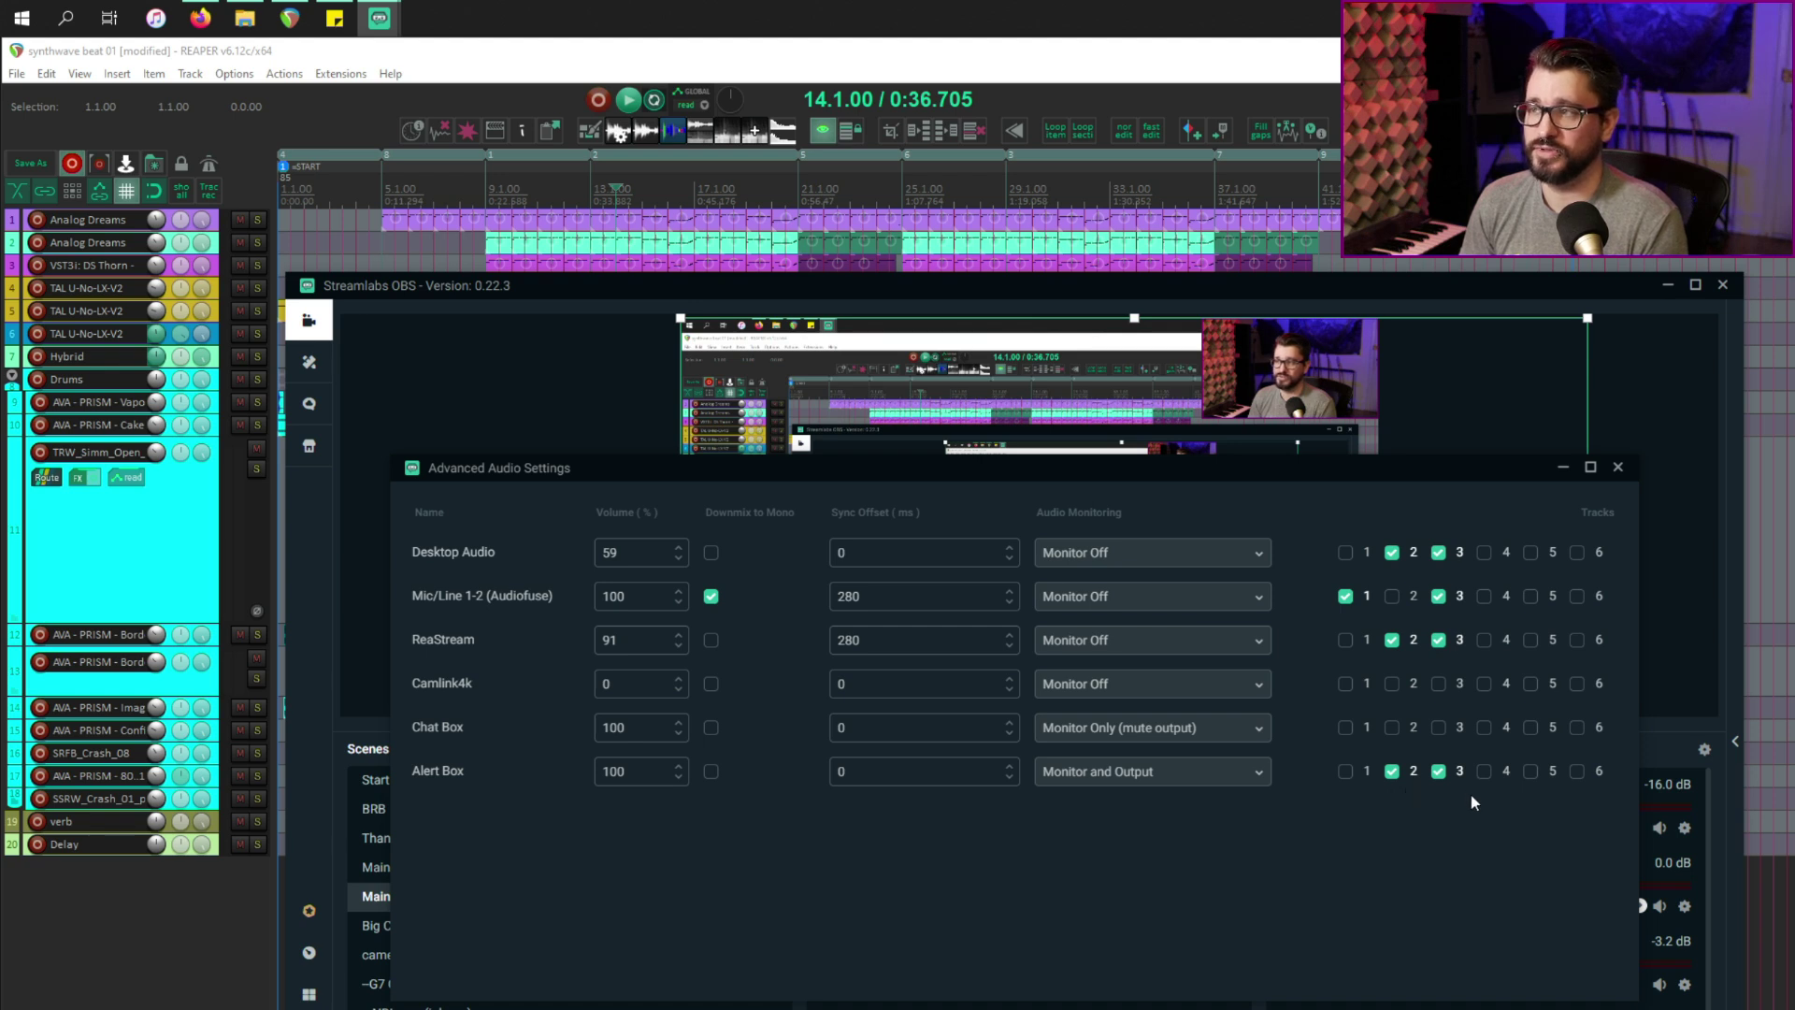
Check the Voice, DAW and Stream recording tracks at 320 bitrate in Output audio settings.
{"action": "left_click", "coordinate": [1622, 465]}
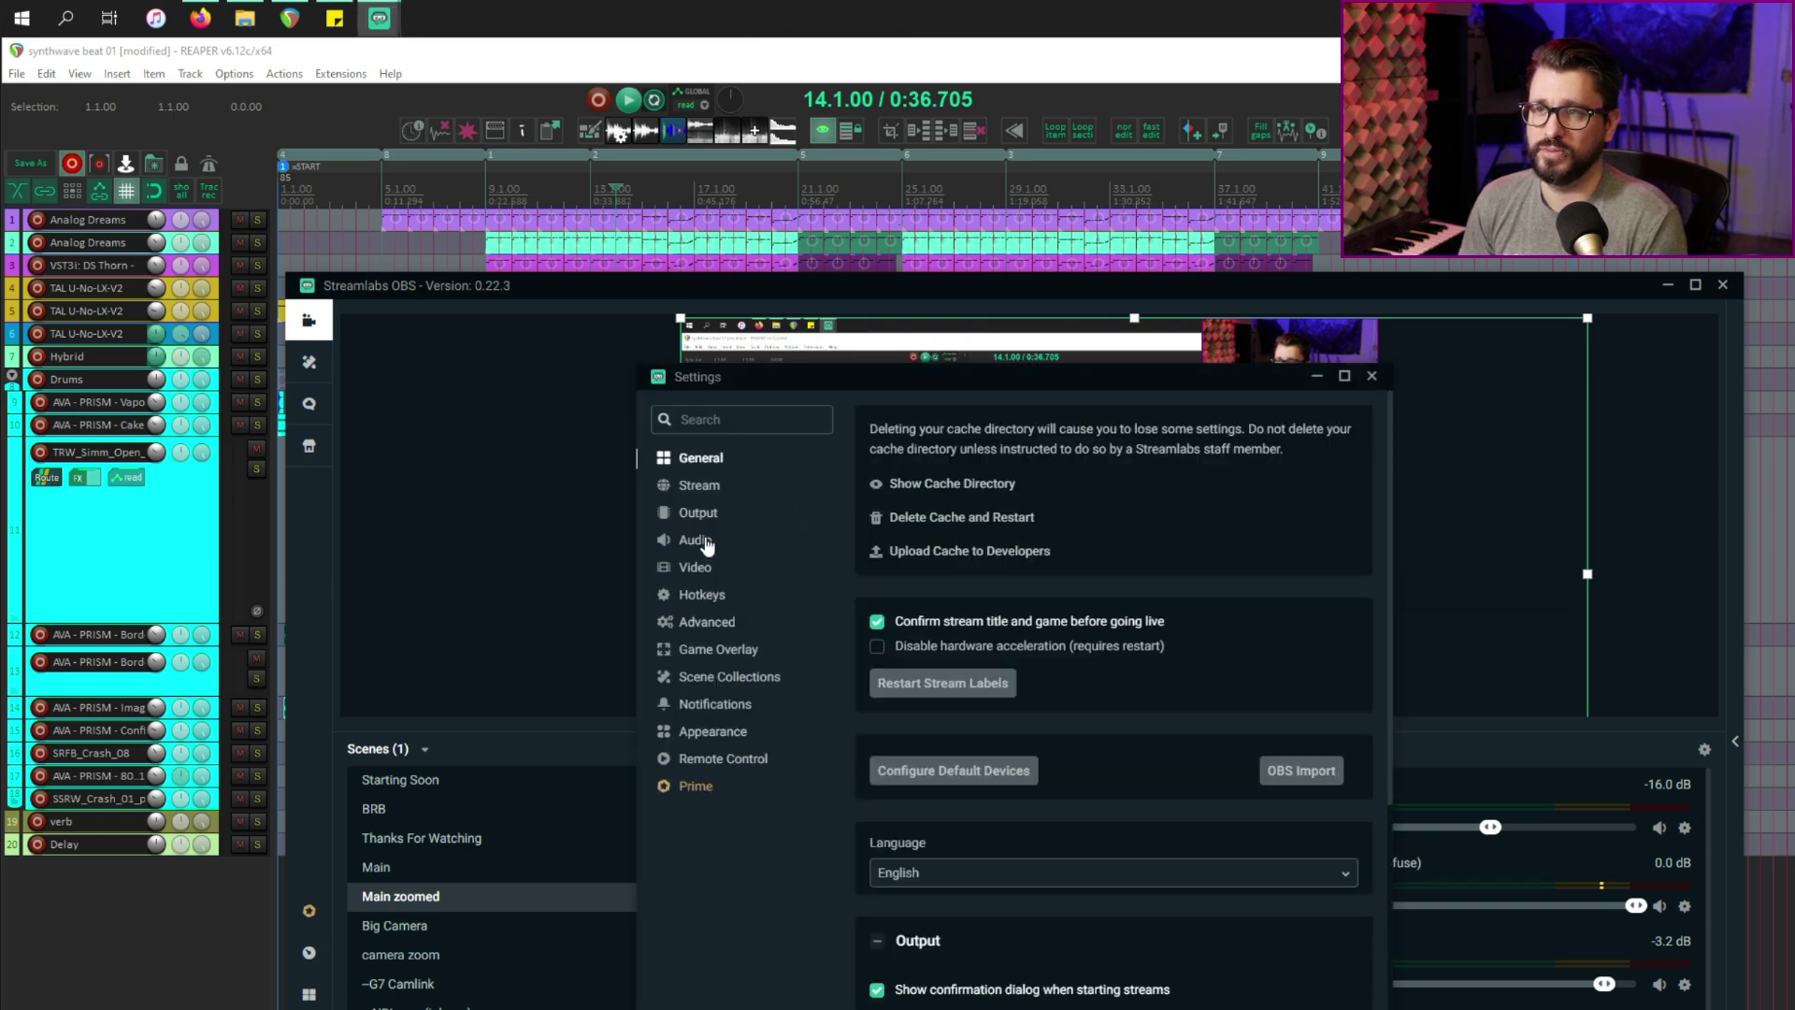
{"action": "left_click", "coordinate": [703, 520]}
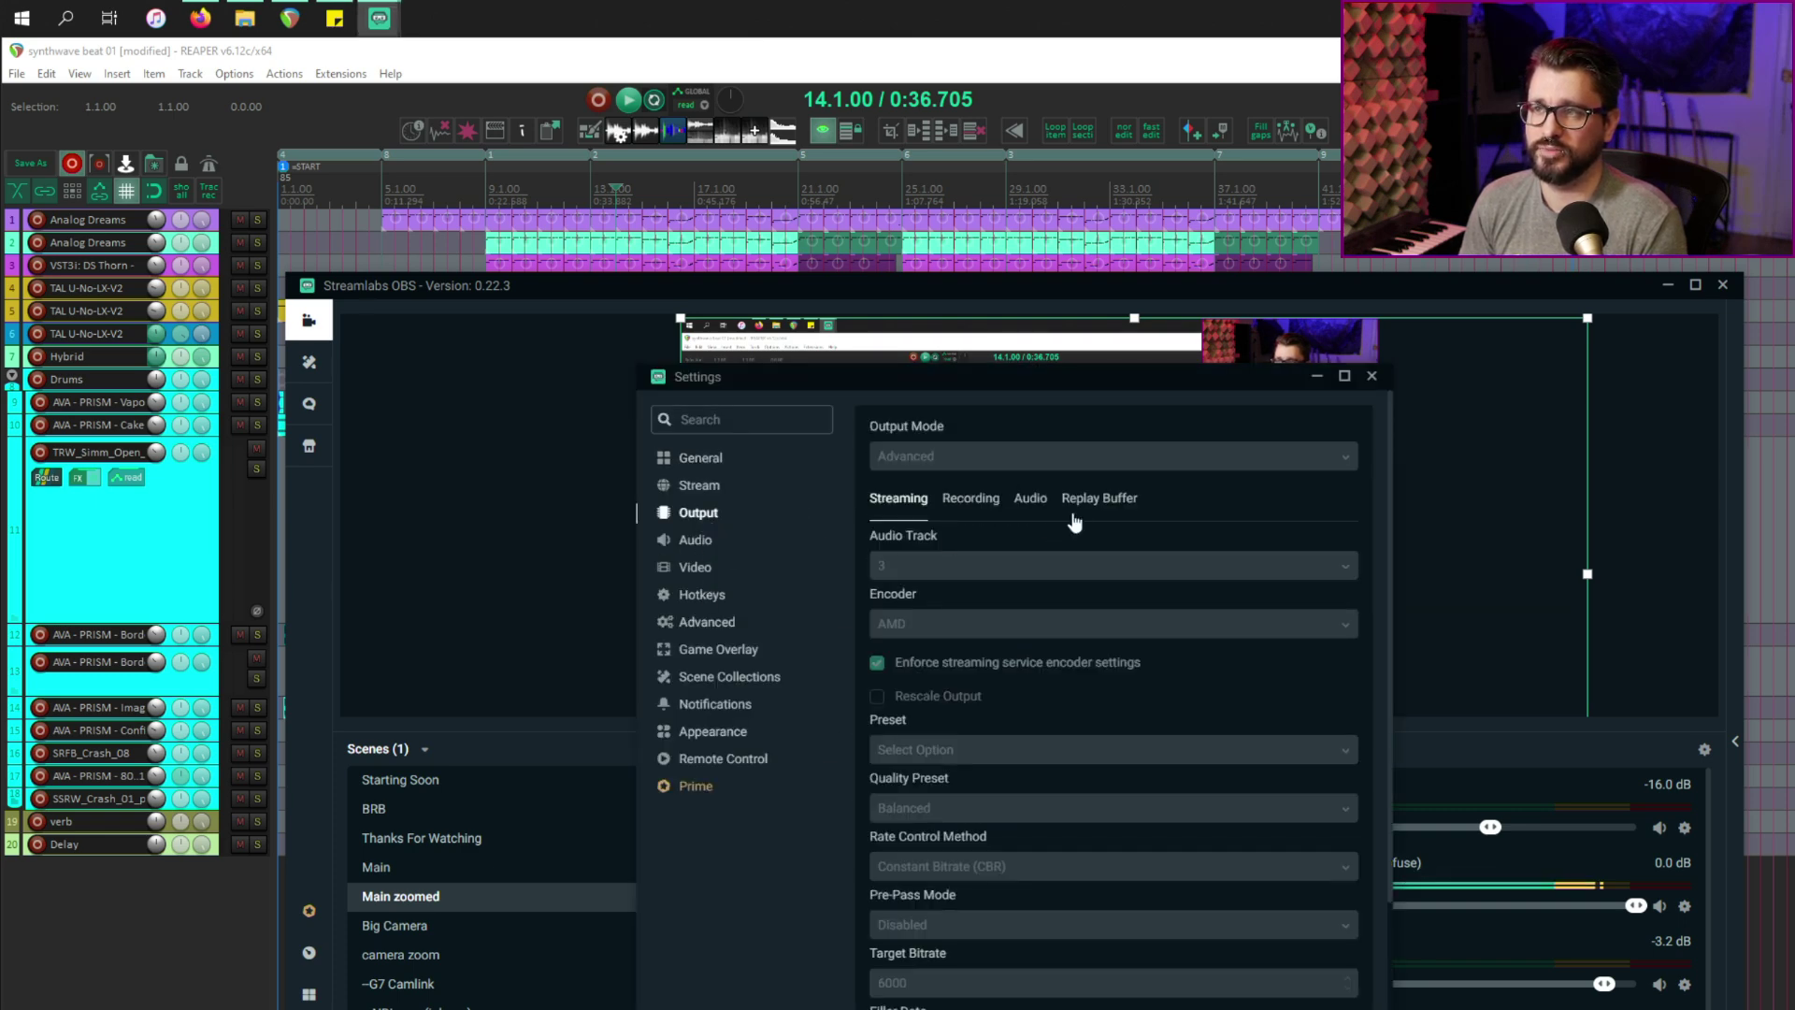
{"action": "left_click", "coordinate": [1029, 503]}
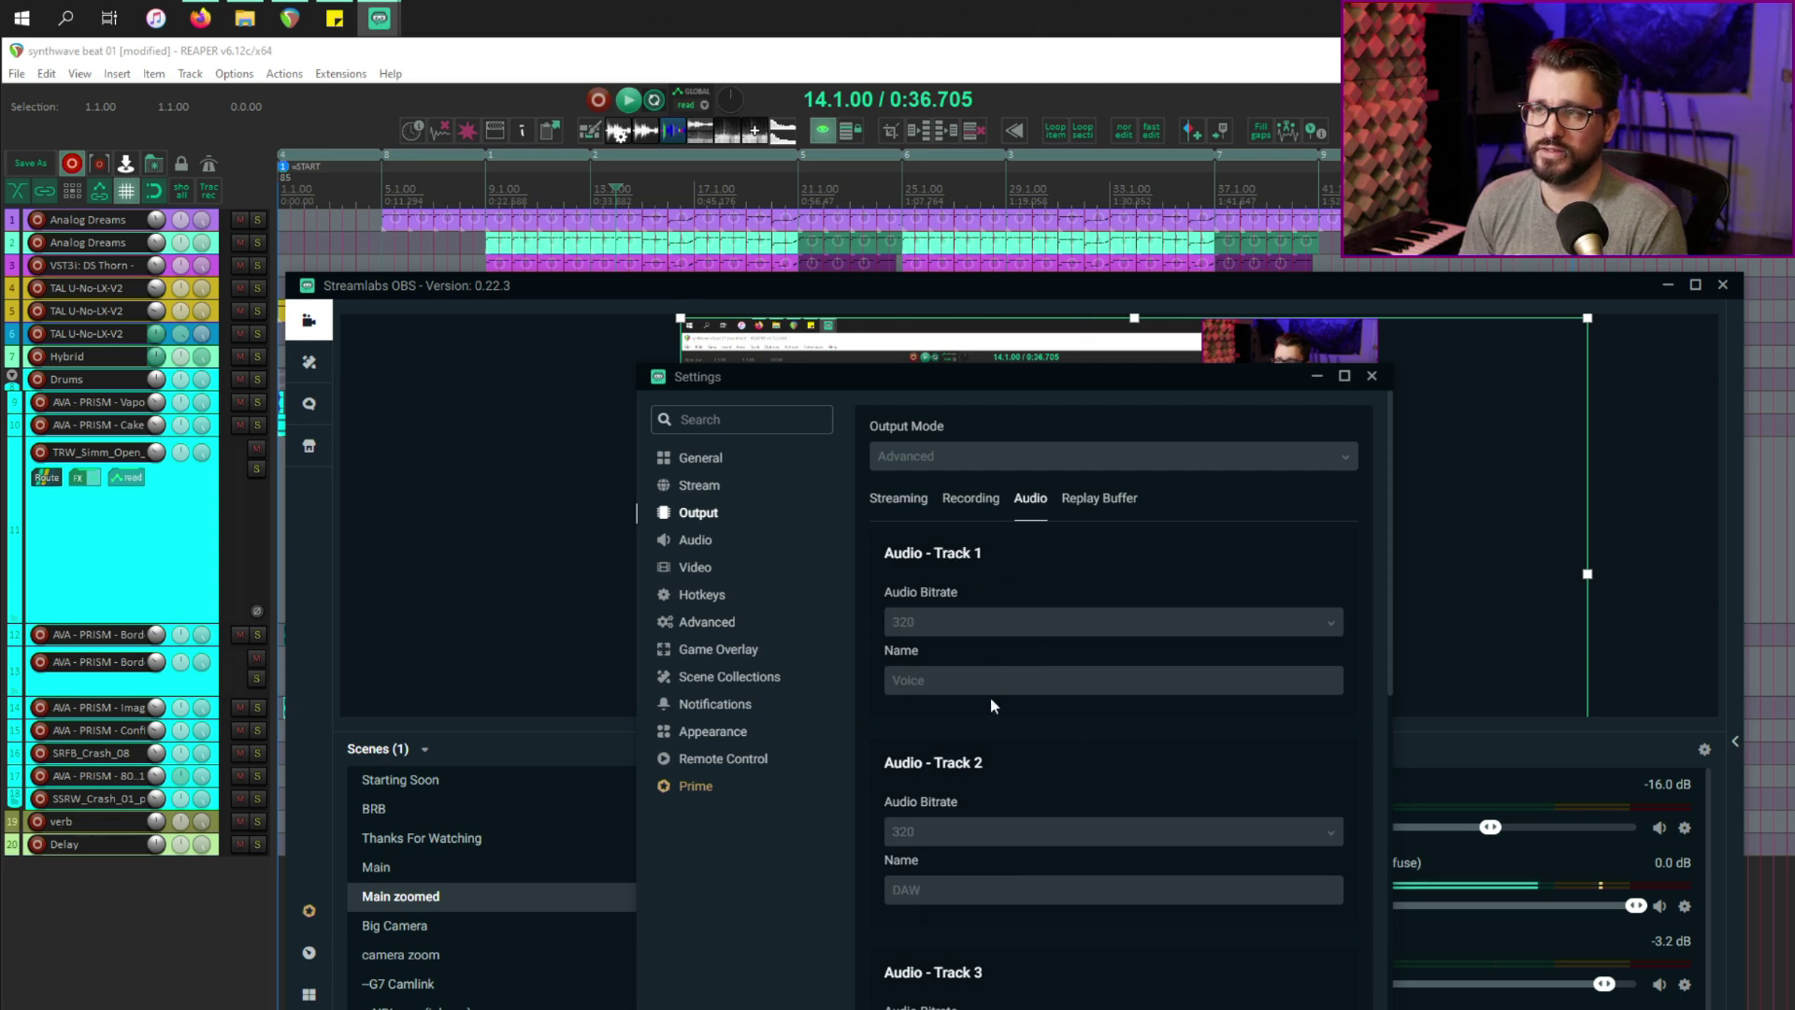
{"action": "scroll", "coordinate": [1028, 693], "scroll_direction": "down", "scroll_amount": 4}
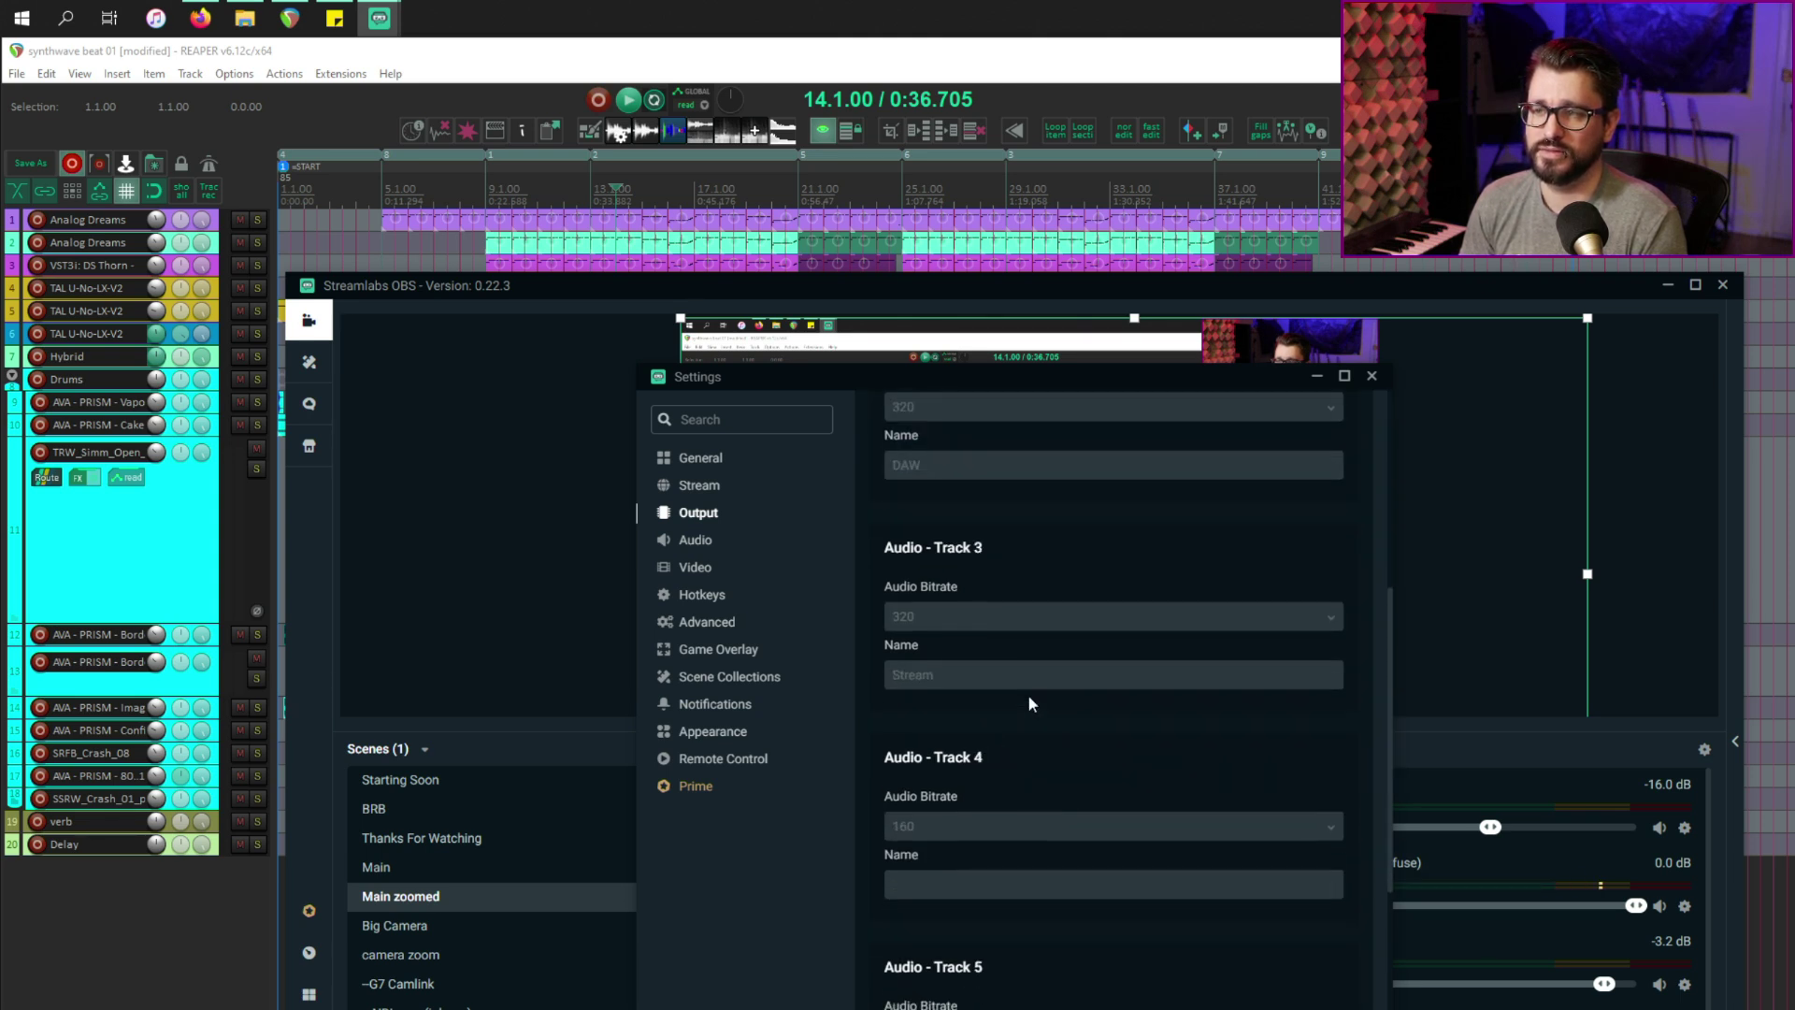
{"action": "scroll", "coordinate": [1013, 617], "scroll_direction": "up", "scroll_amount": 4}
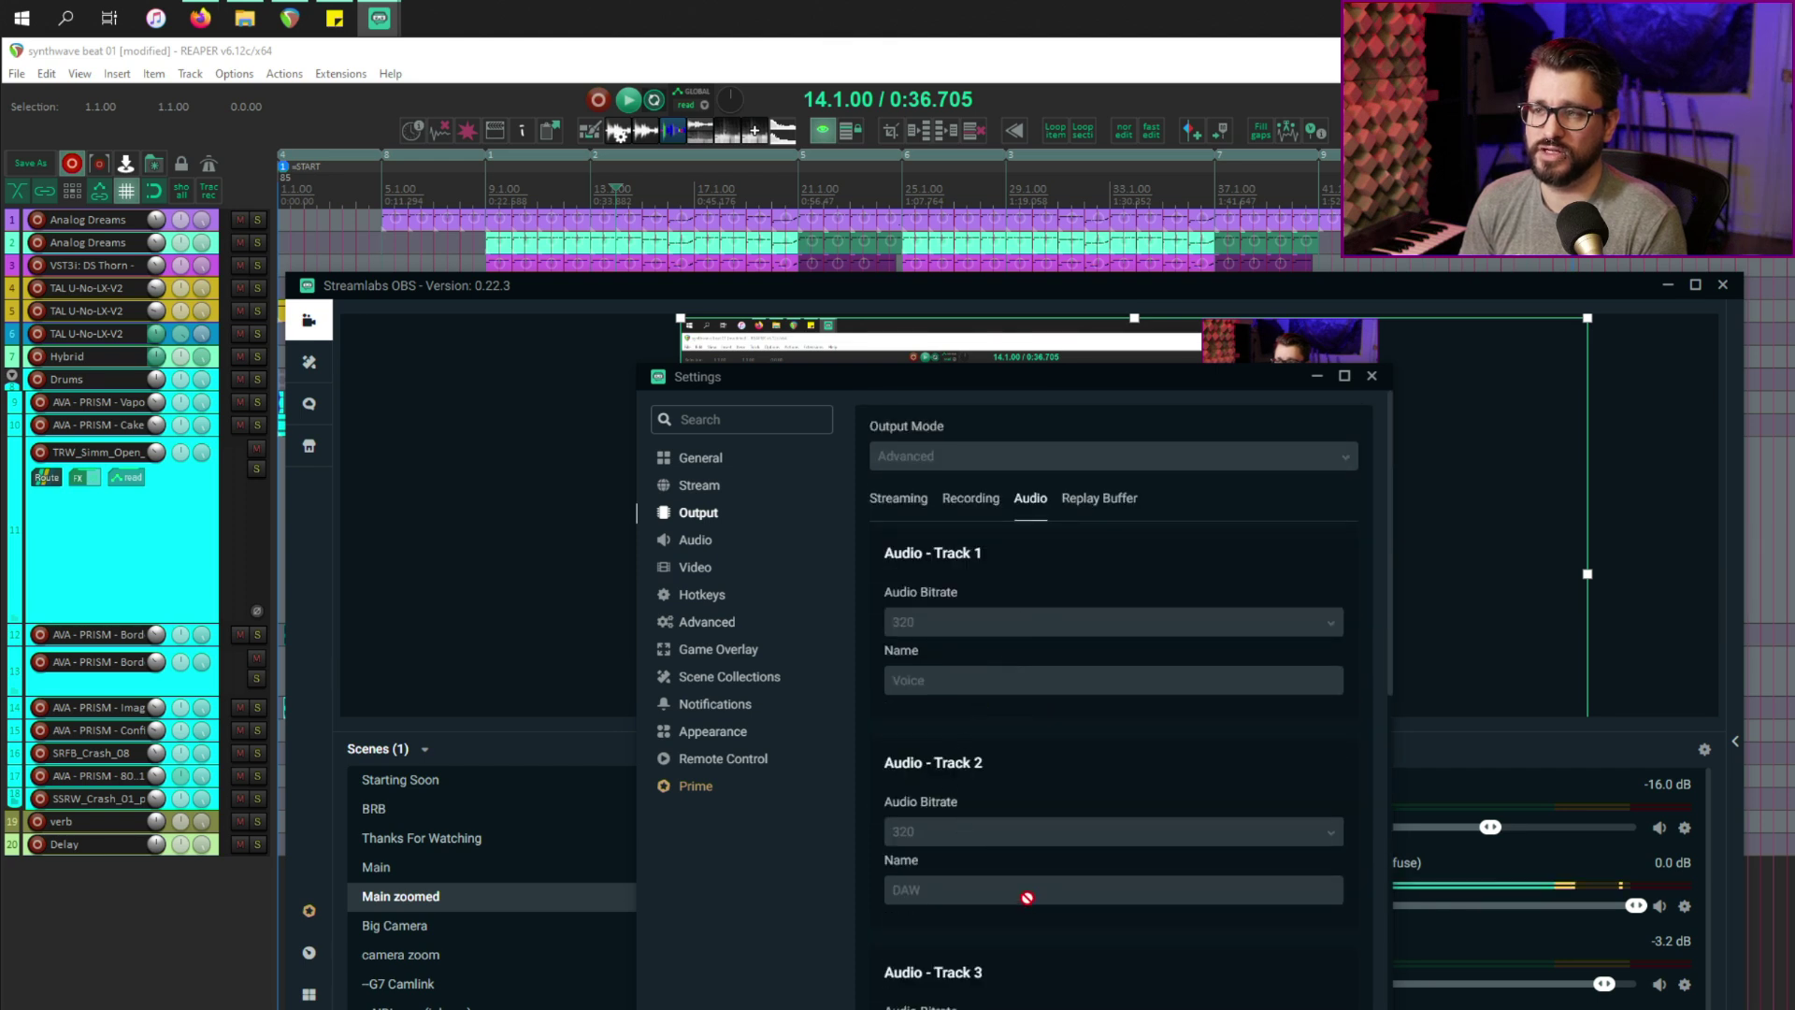
{"action": "scroll", "coordinate": [1026, 889], "scroll_direction": "down", "scroll_amount": 4}
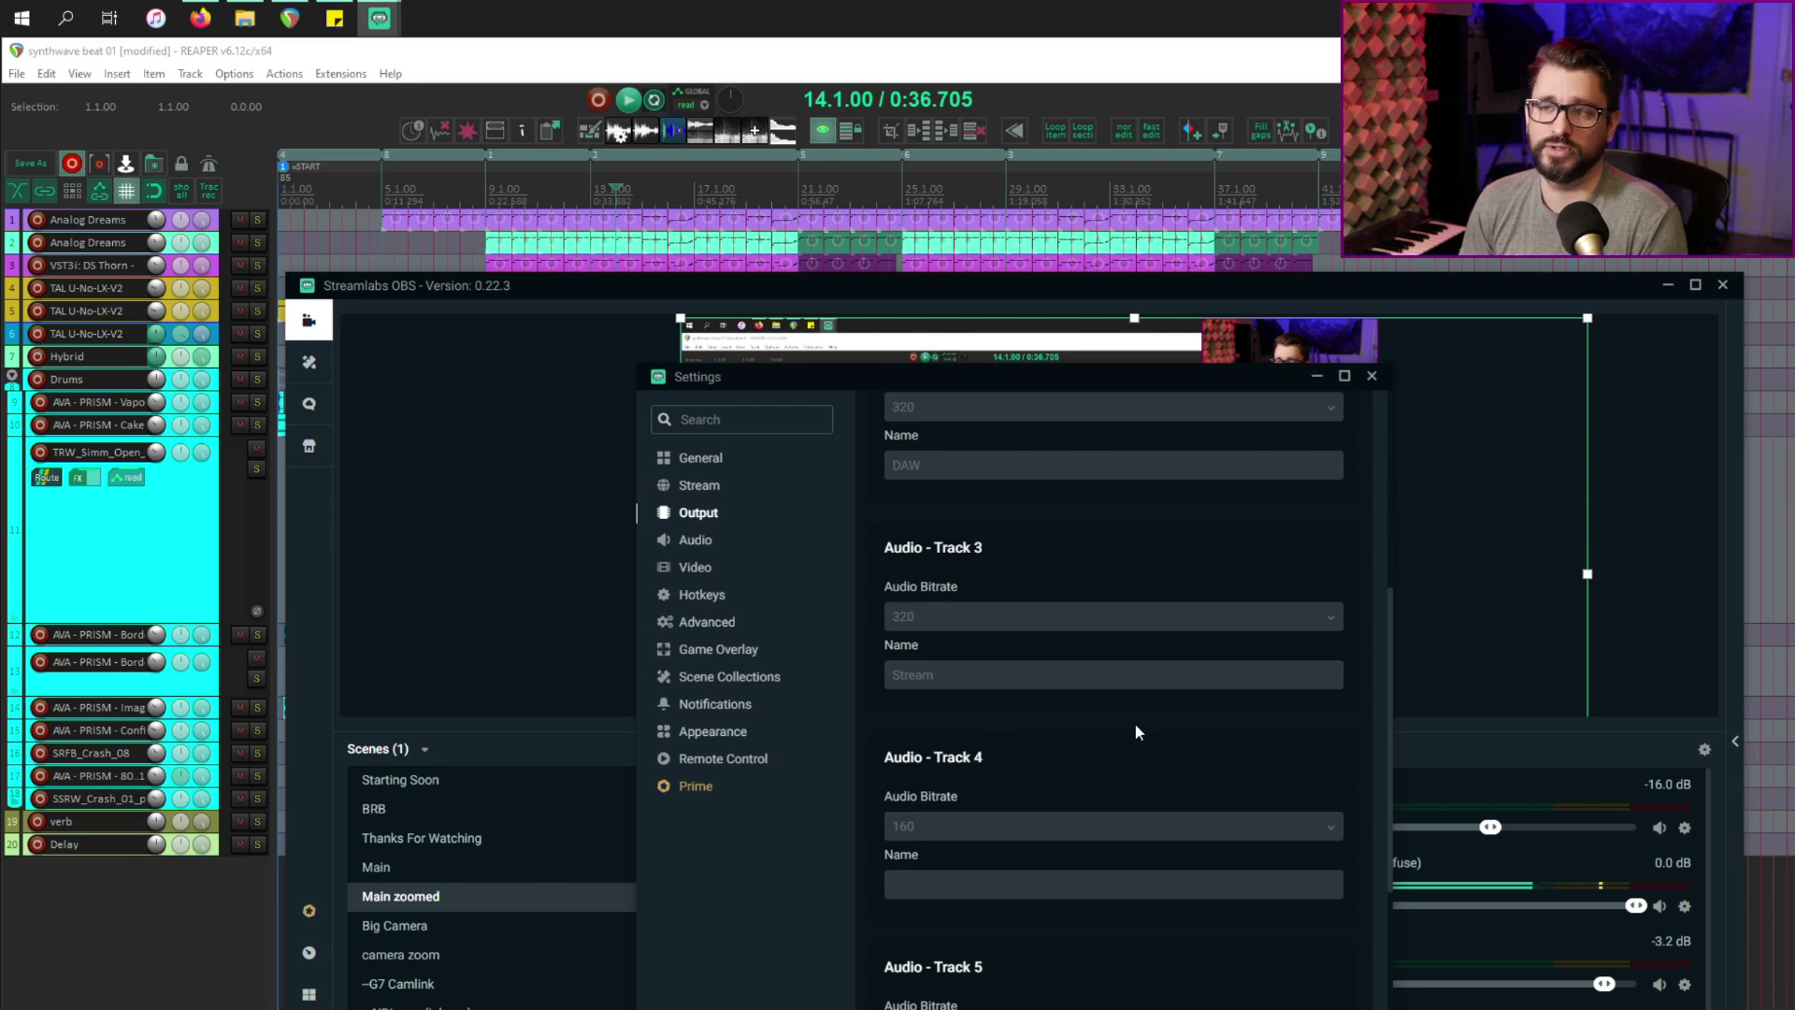
{"action": "key", "text": "Escape"}
{"action": "left_click", "coordinate": [1705, 749]}
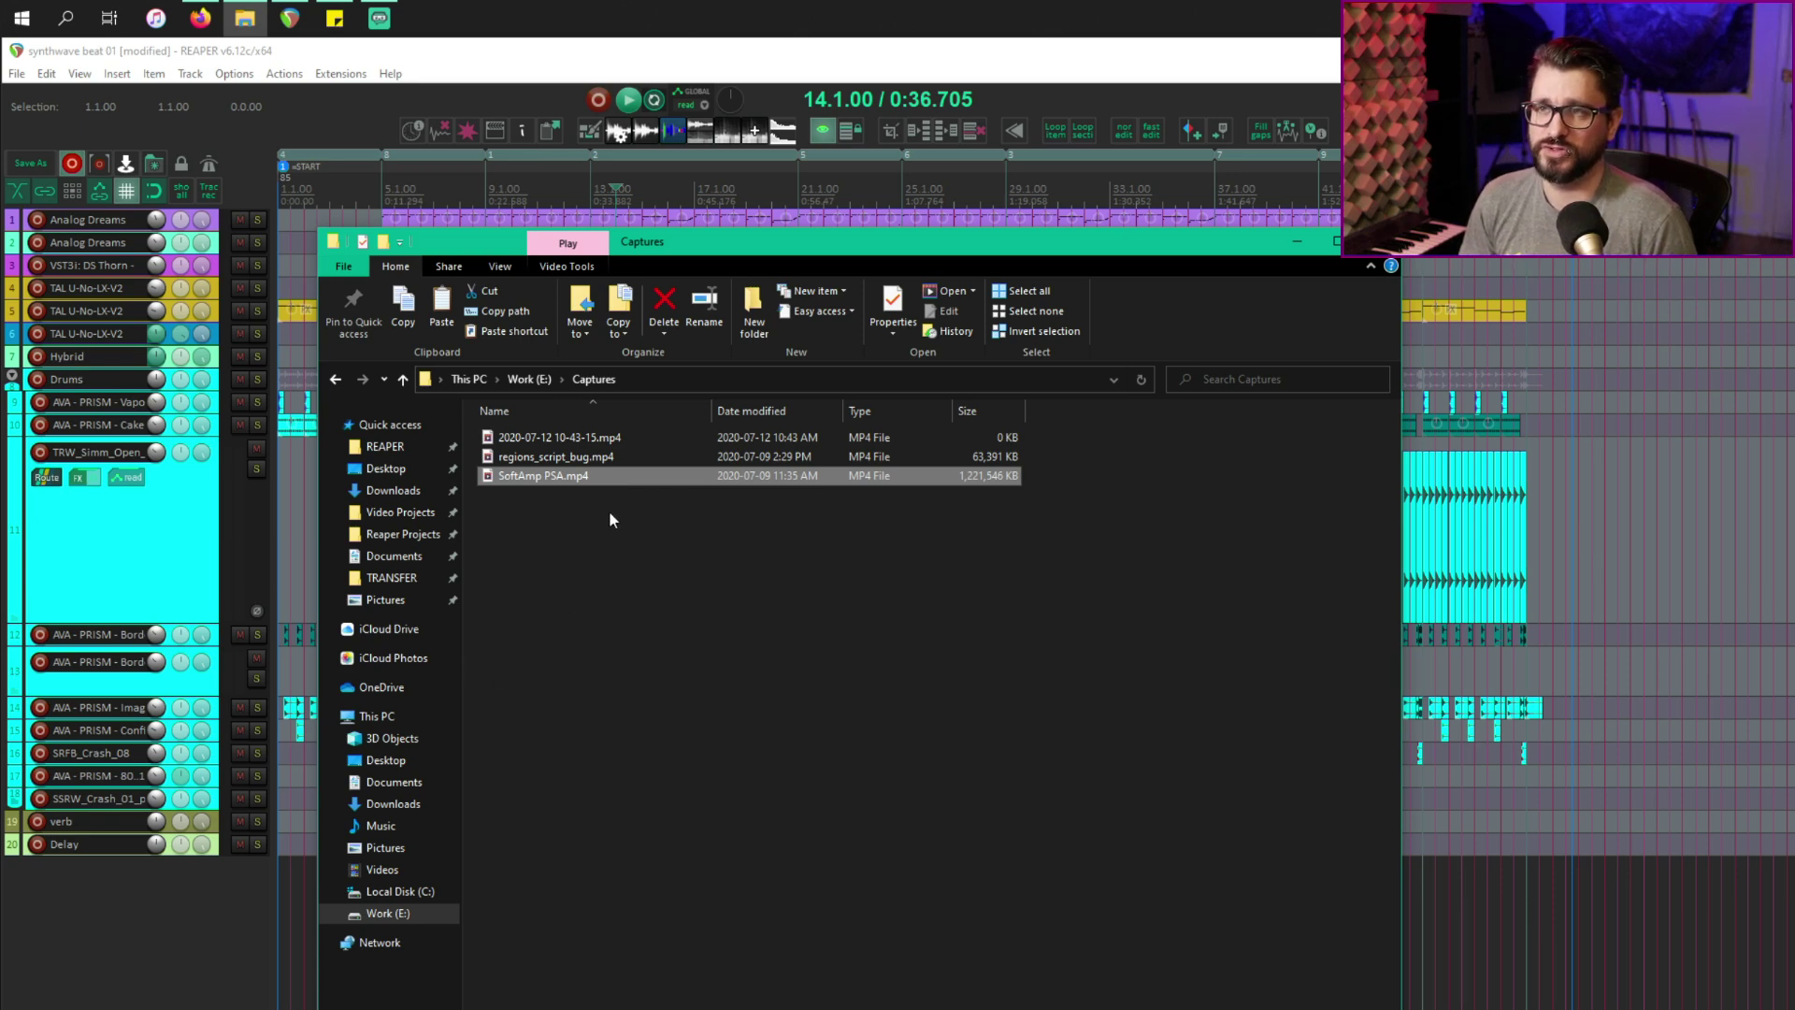
Check SoftAmp PSA.mp4's details: 2560×1440, 30 fps, 48 kHz stereo audio.
{"action": "left_click", "coordinate": [900, 308]}
{"action": "left_click", "coordinate": [1021, 345]}
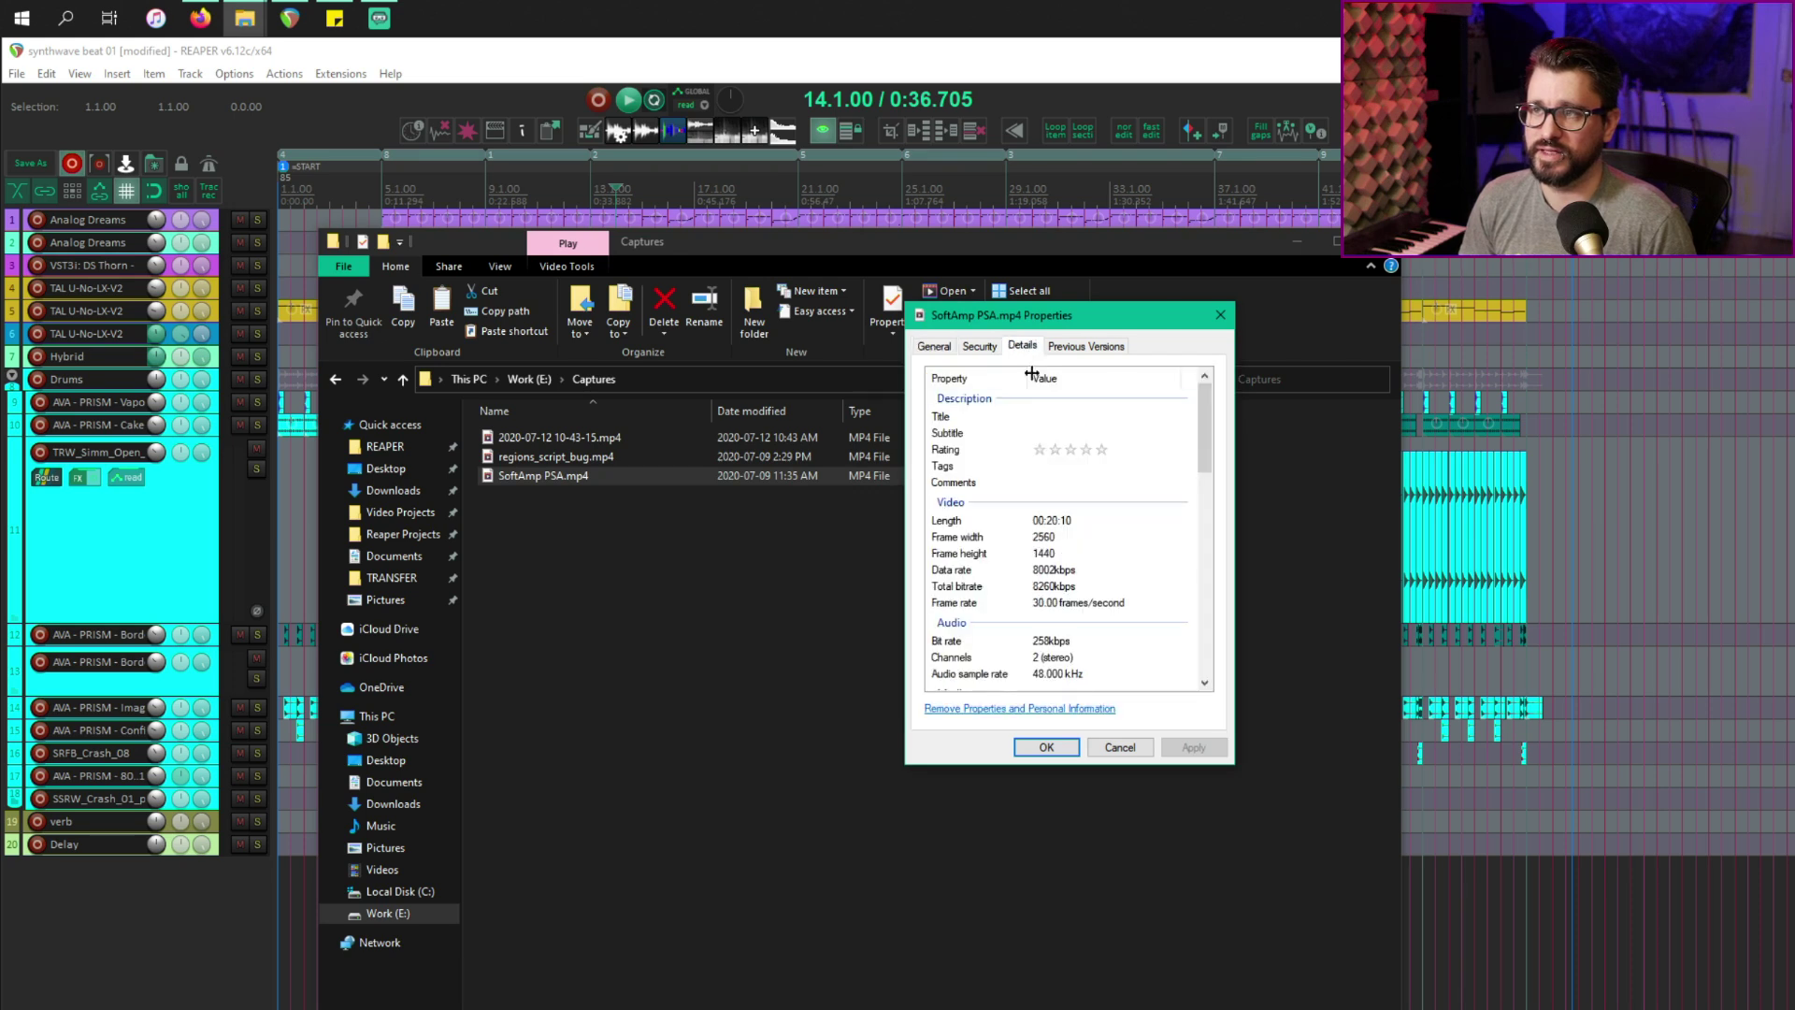
{"action": "left_click", "coordinate": [1047, 554]}
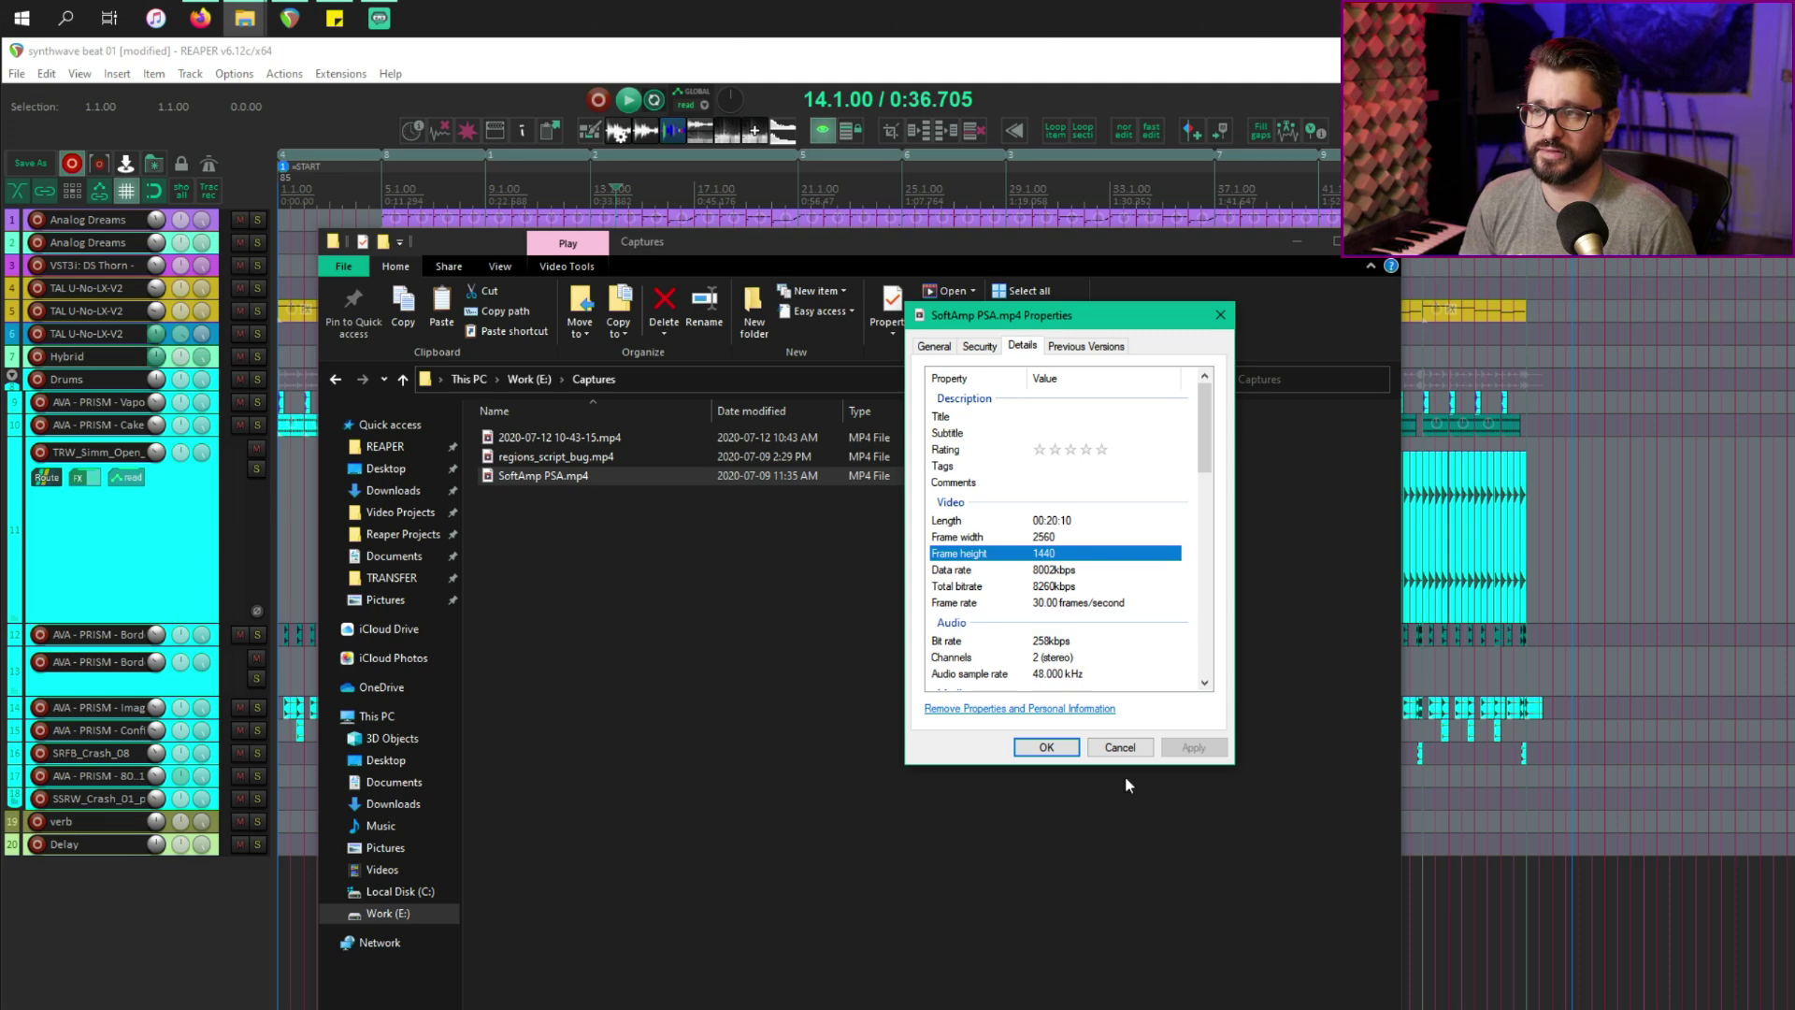
{"action": "left_click", "coordinate": [1119, 747]}
Reselect SoftAmp PSA.mp4 and bring up the Windows Start menu.
{"action": "left_click", "coordinate": [754, 648]}
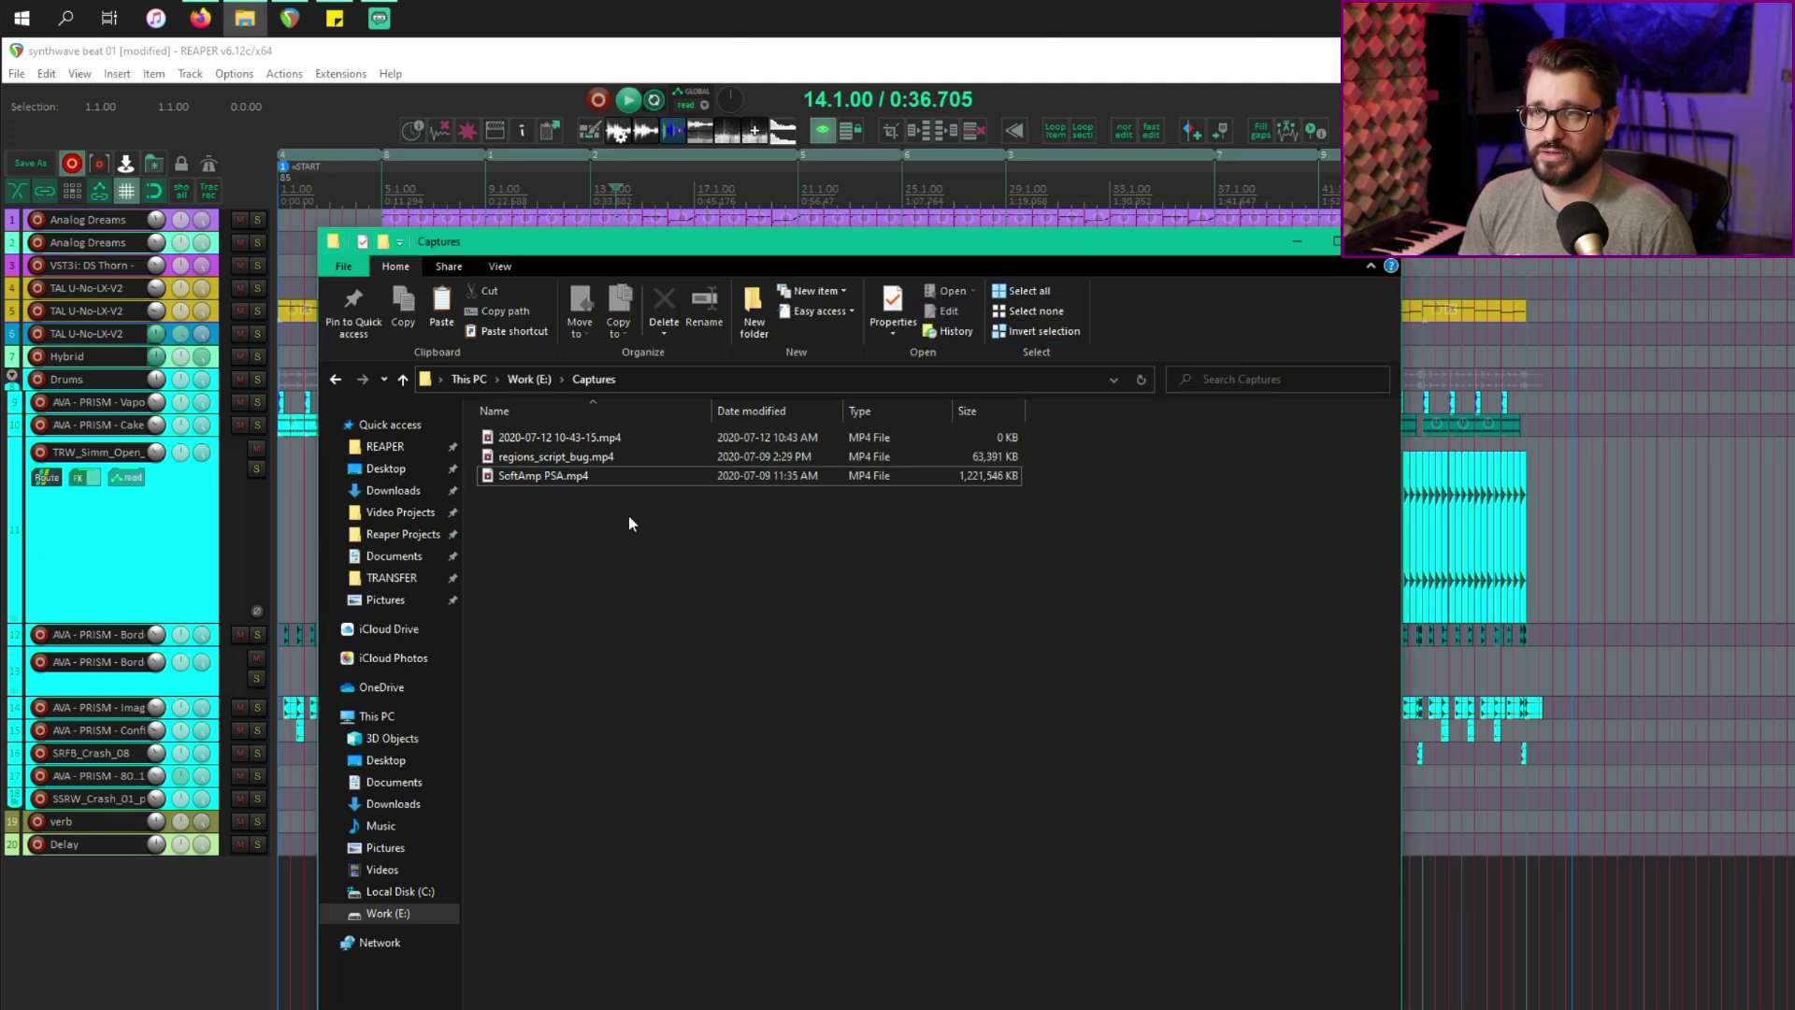
{"action": "key", "text": "Down"}
{"action": "key", "text": "super"}
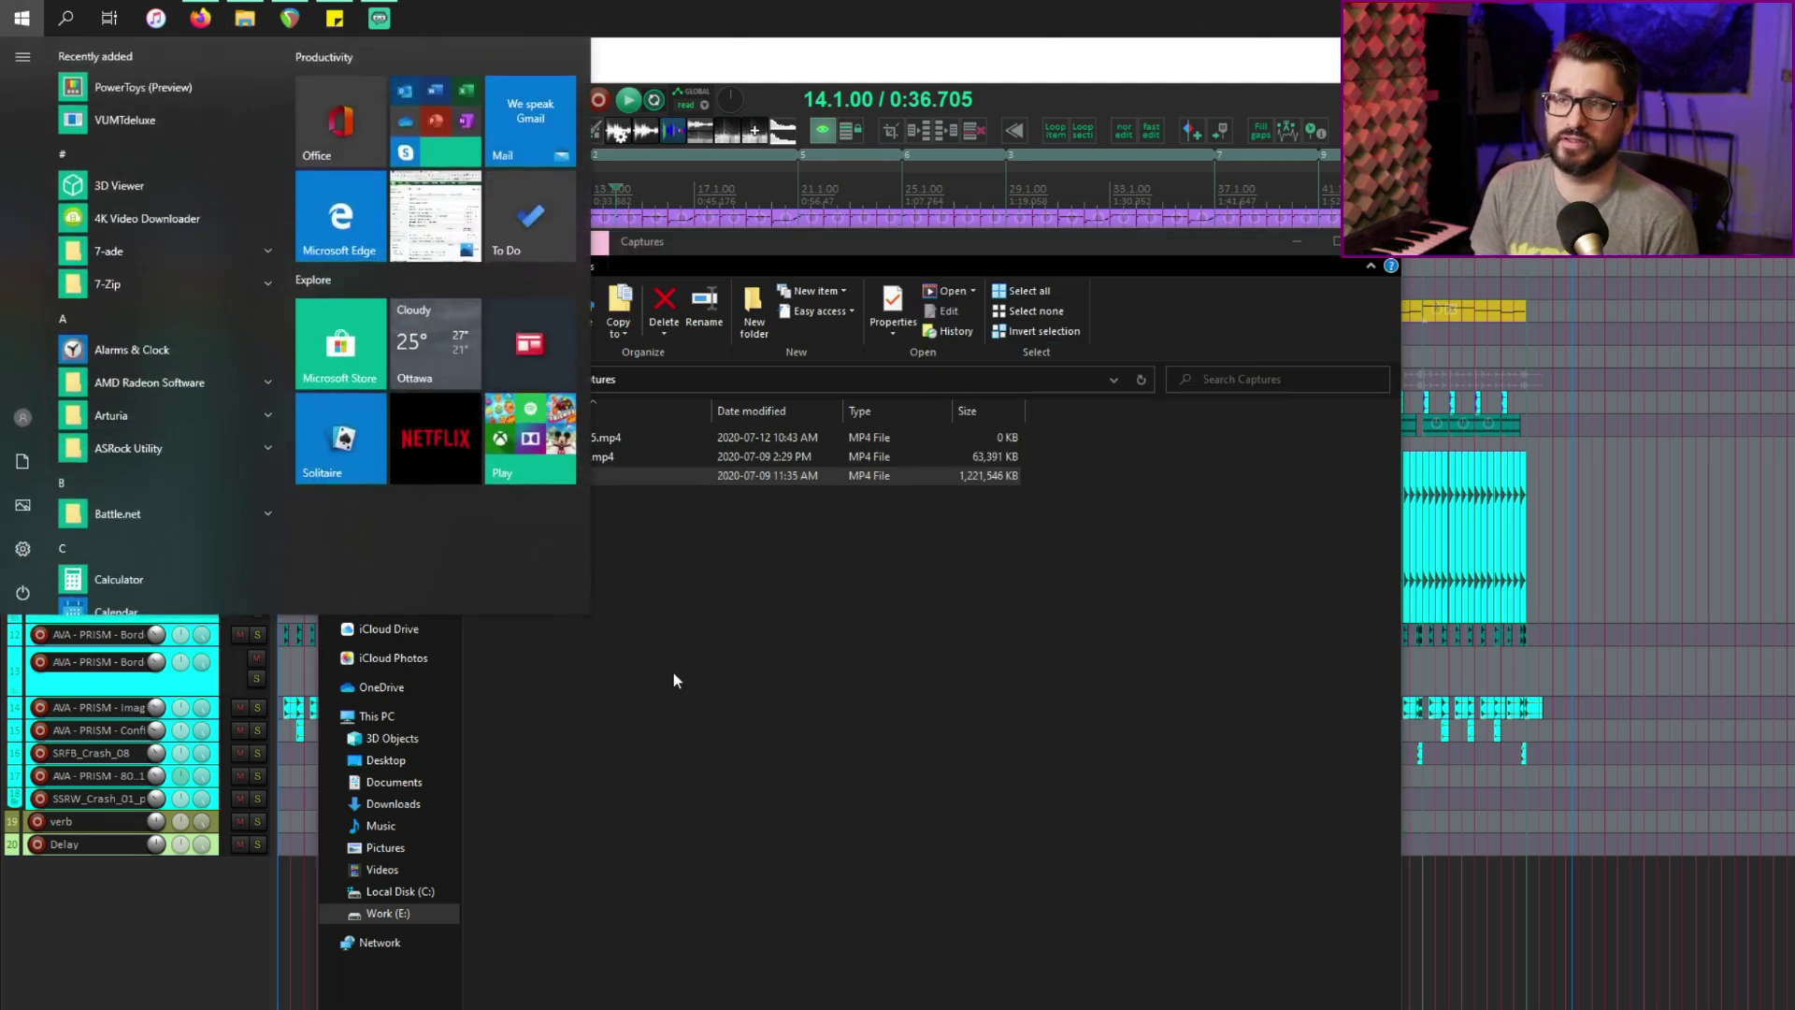
Launch FFmpeg Batch AV Converter and add SoftAmp PSA.mp4 to its list.
{"action": "type", "text": "ffmpeg"}
{"action": "key", "text": "Return"}
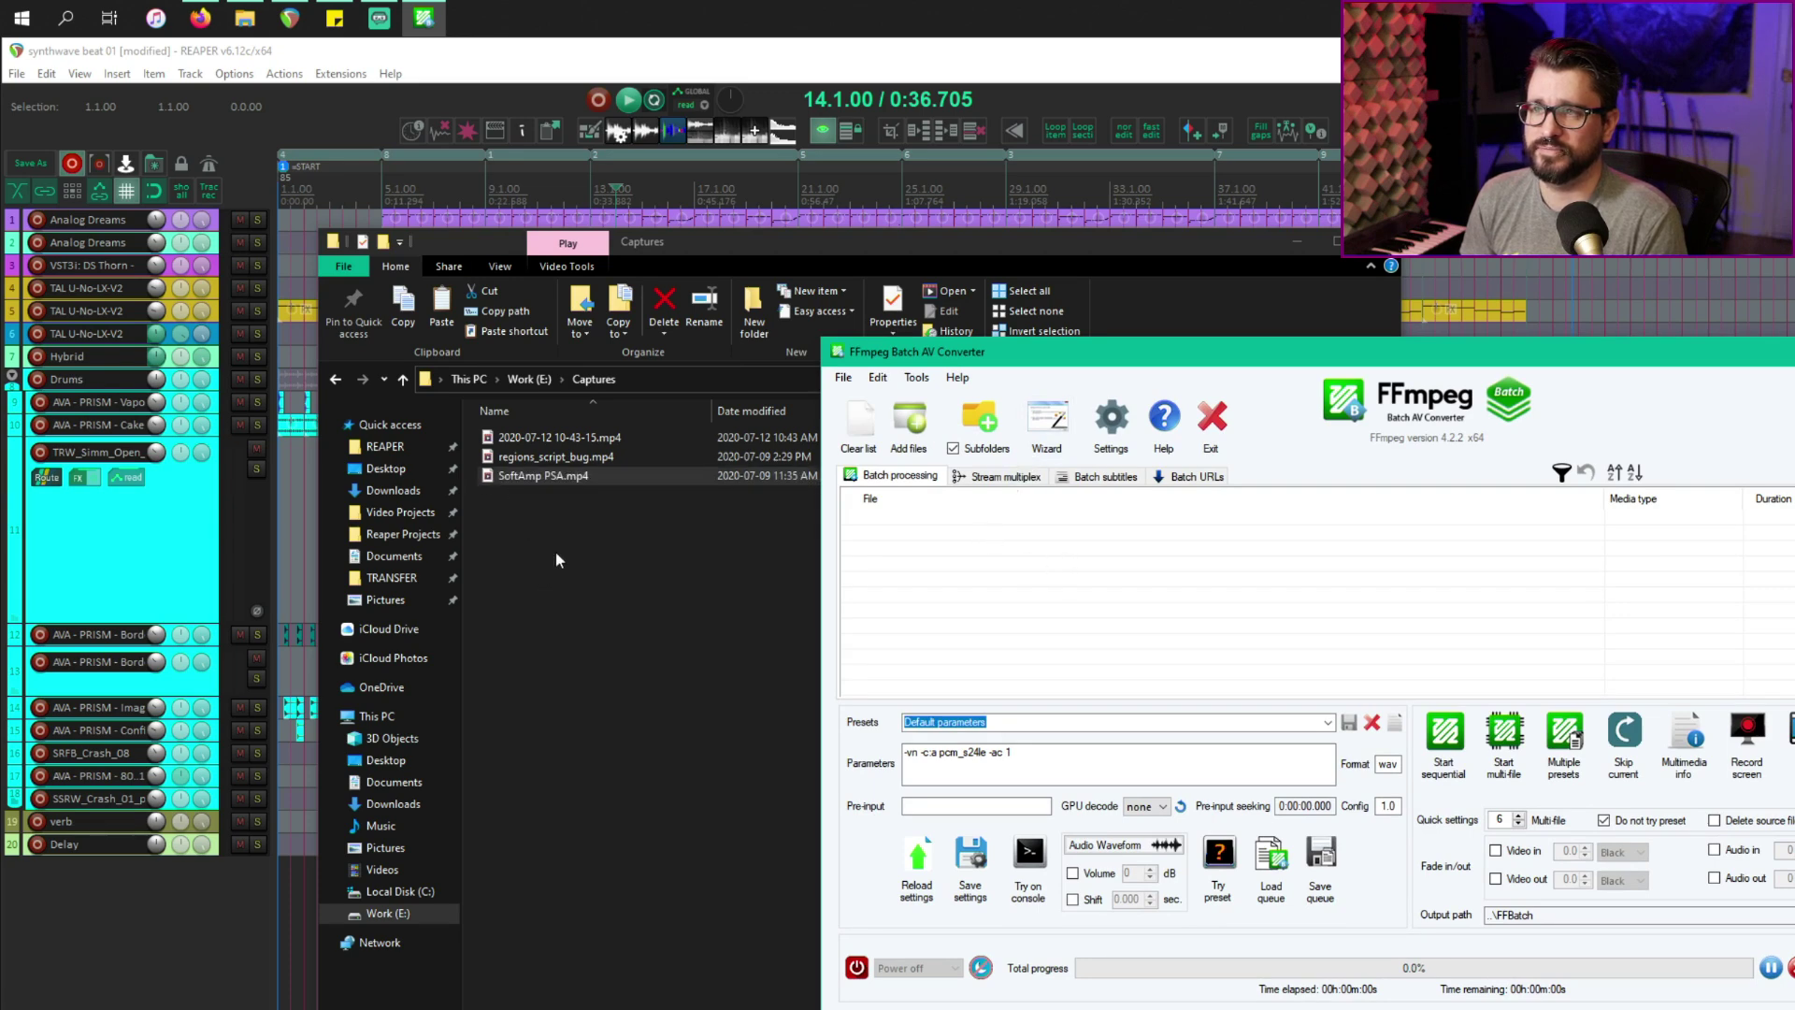
{"action": "left_click_drag", "start_coordinate": [511, 474], "coordinate": [934, 479]}
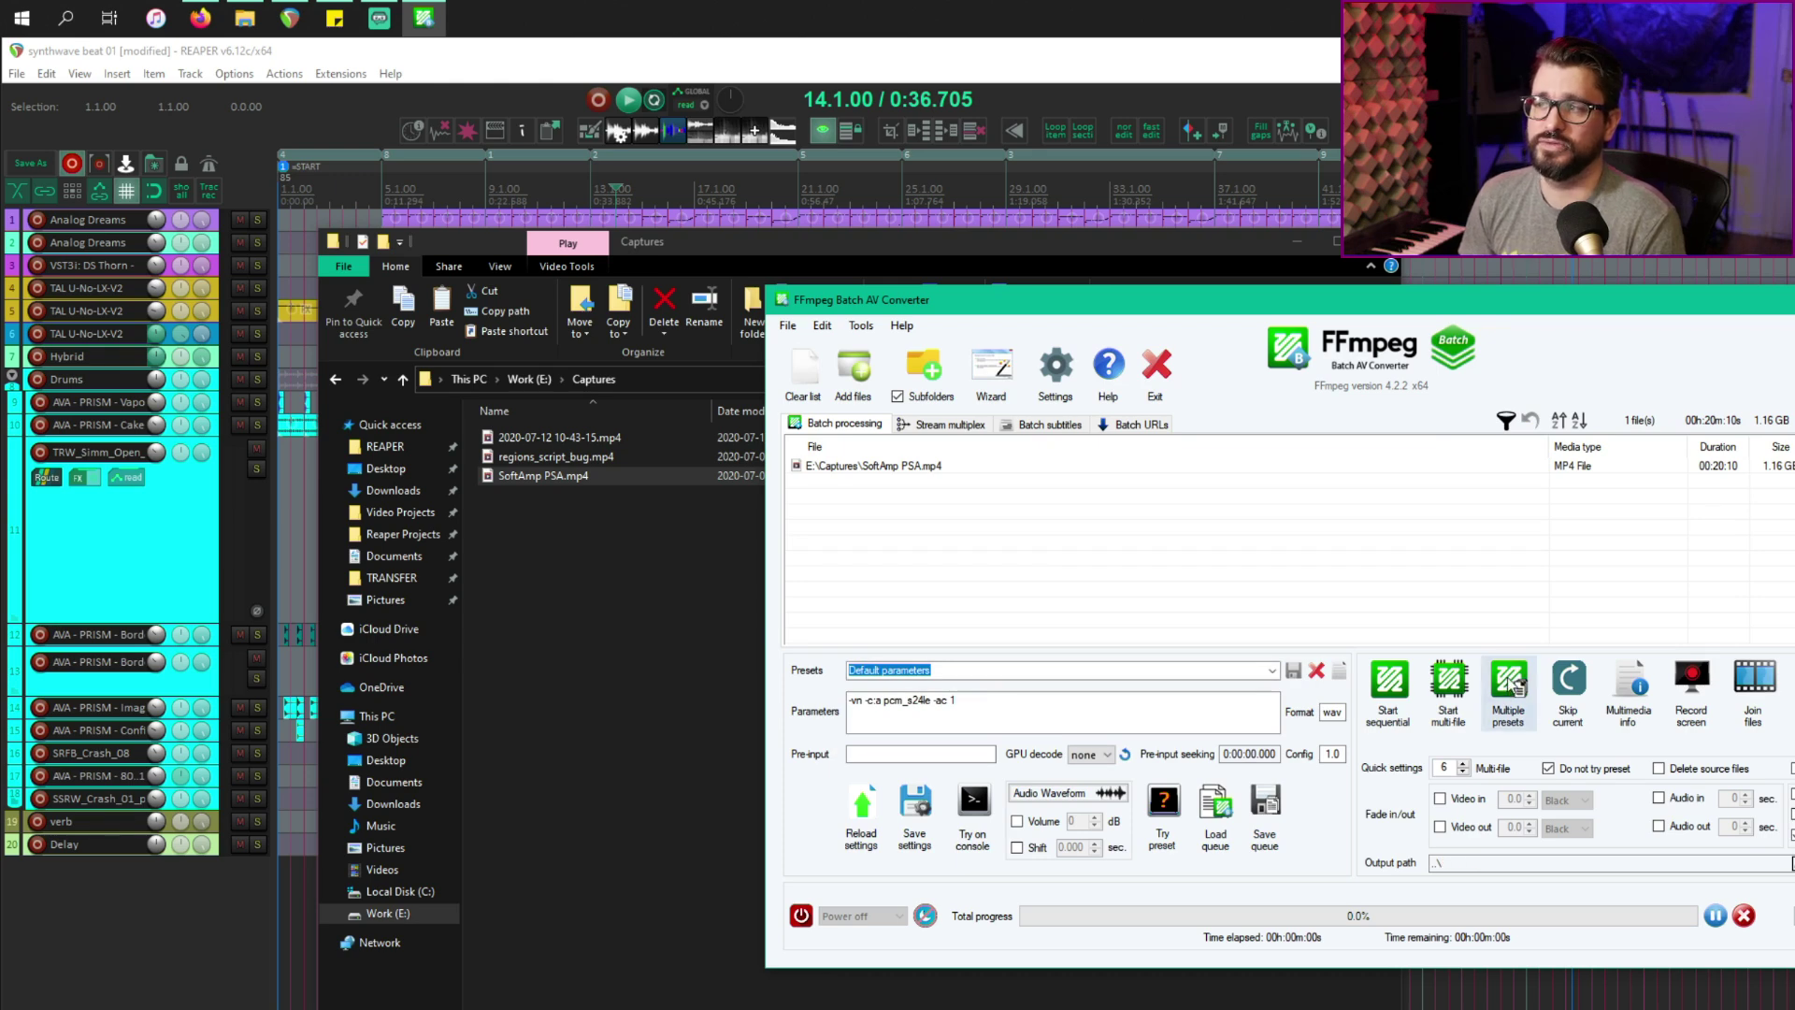
Encode with presets Audio: pcm24 mono and Audio: aac stereo (stream 2).
{"action": "left_click", "coordinate": [1513, 682]}
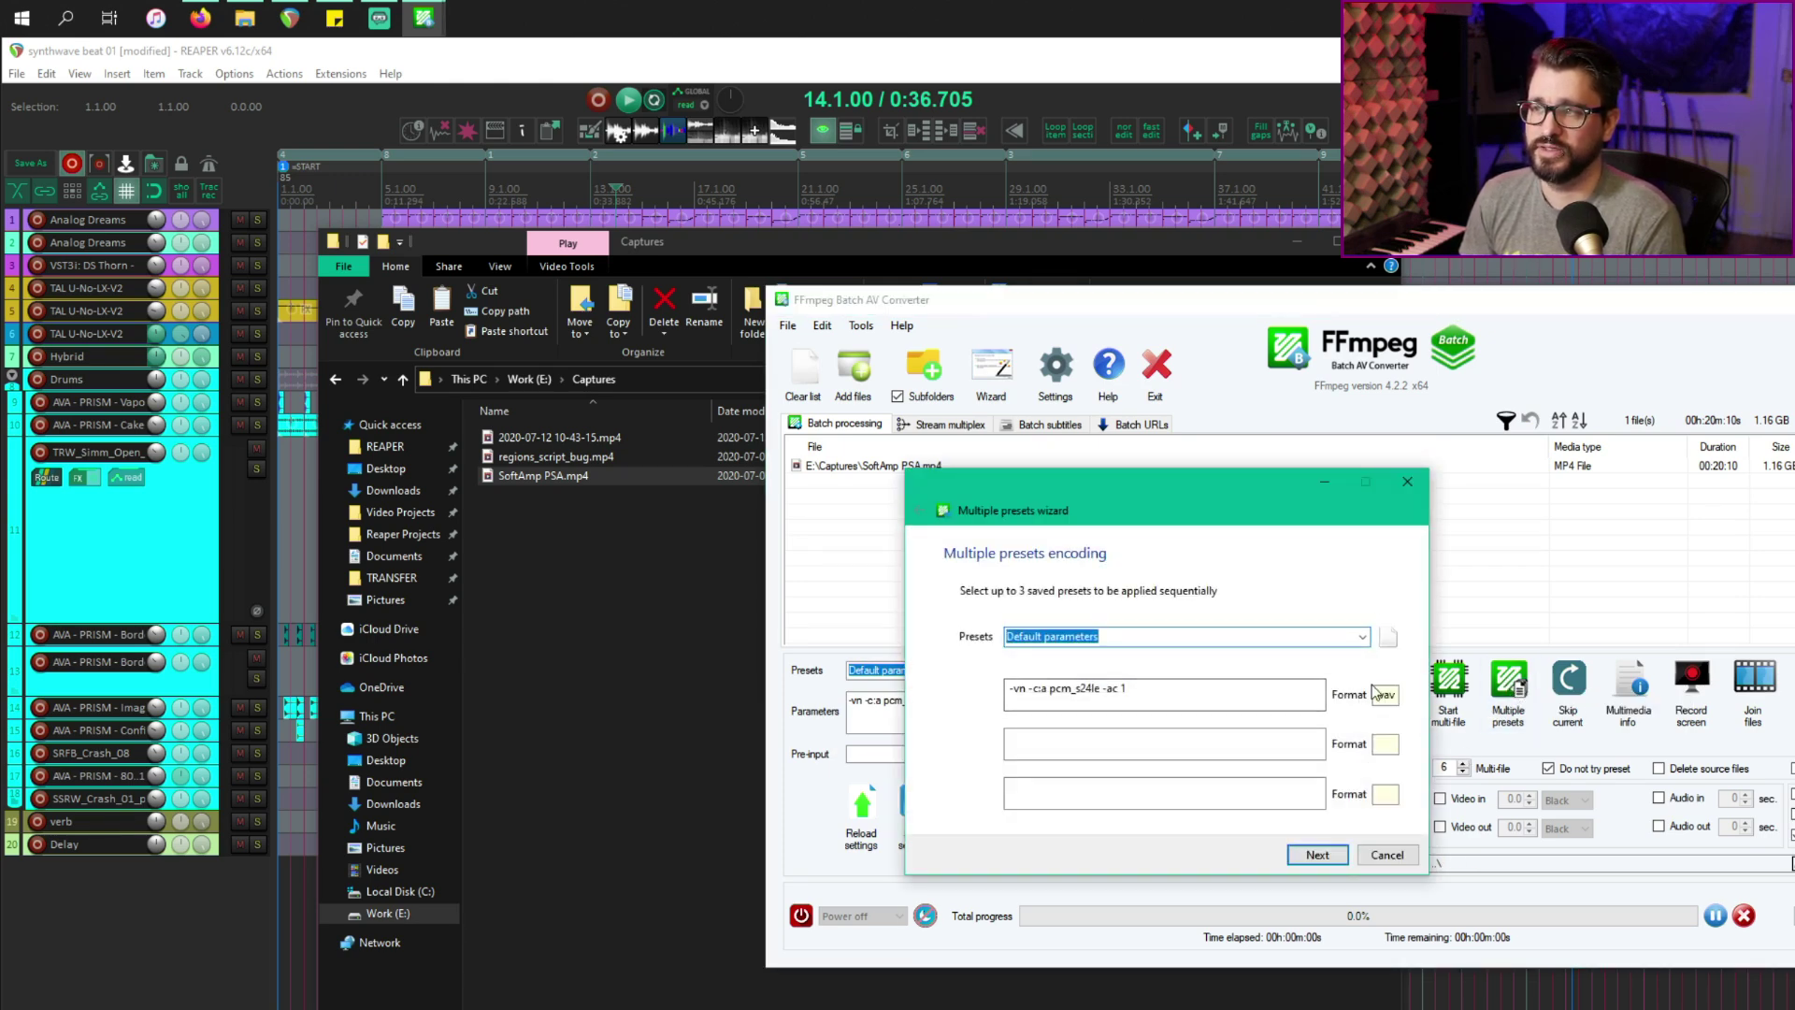
{"action": "left_click_drag", "start_coordinate": [1274, 692], "coordinate": [1006, 692]}
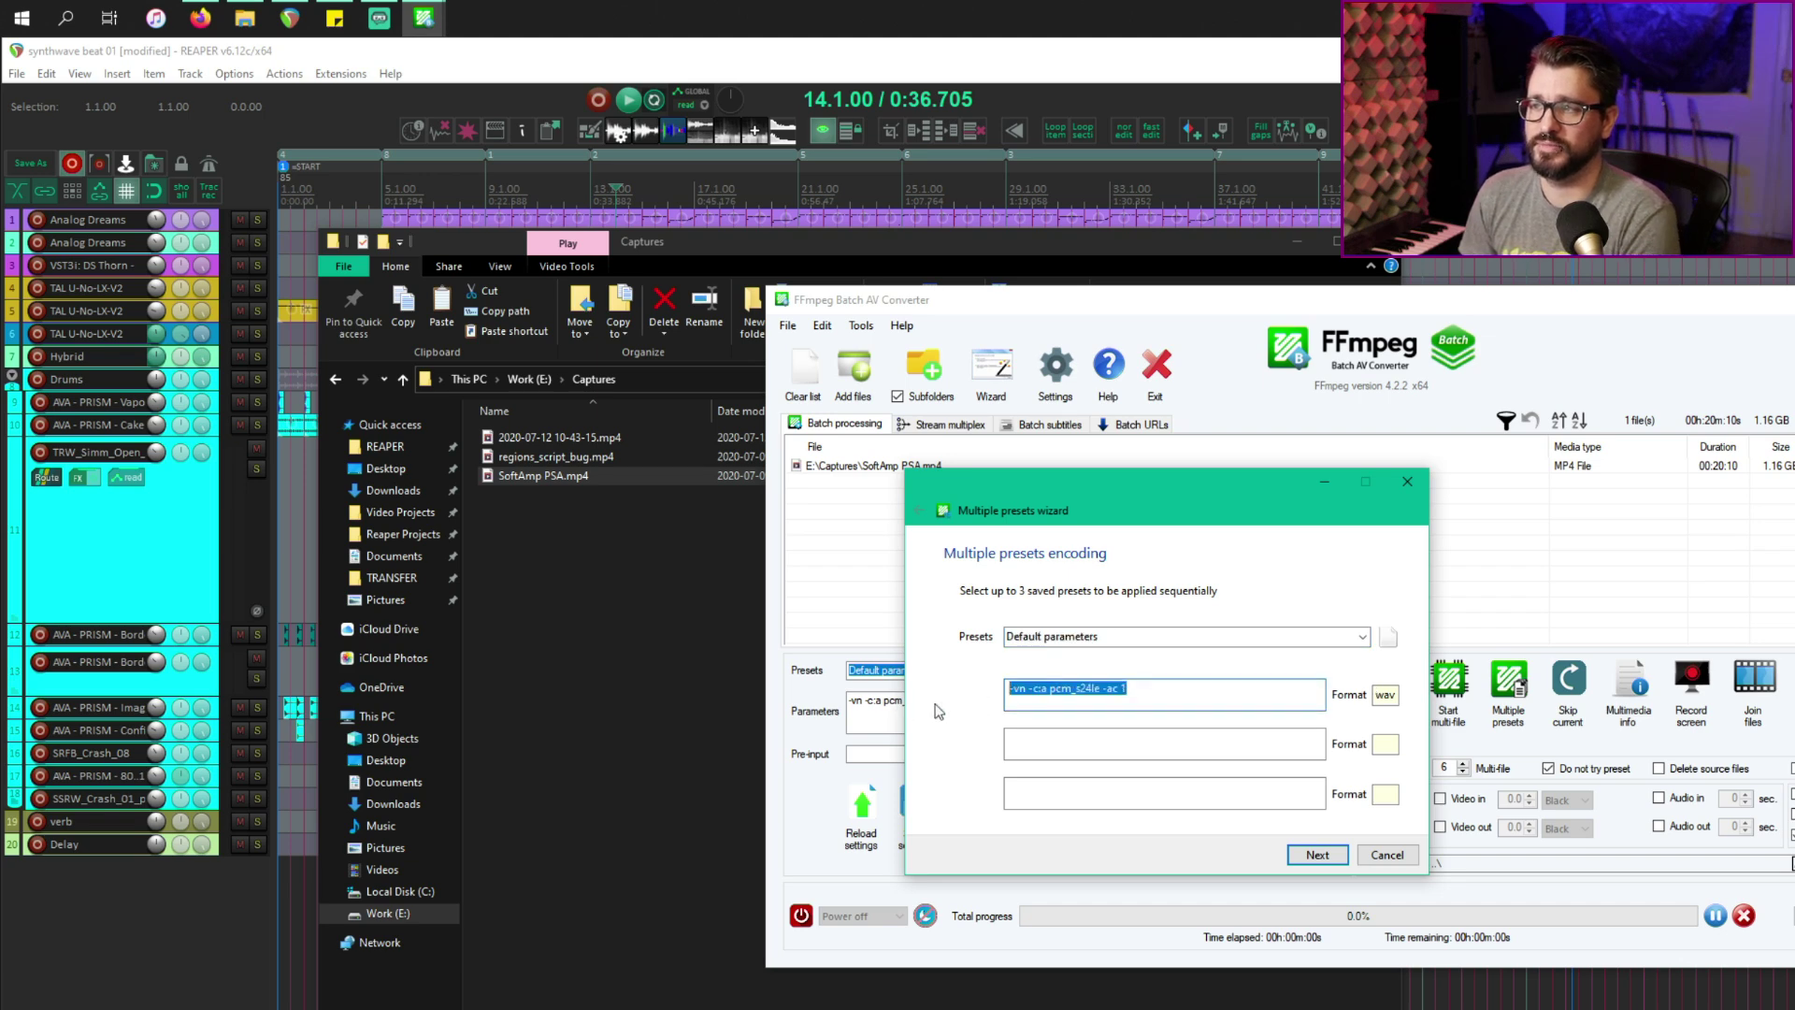
{"action": "key", "text": "BackSpace"}
{"action": "left_click", "coordinate": [1363, 637]}
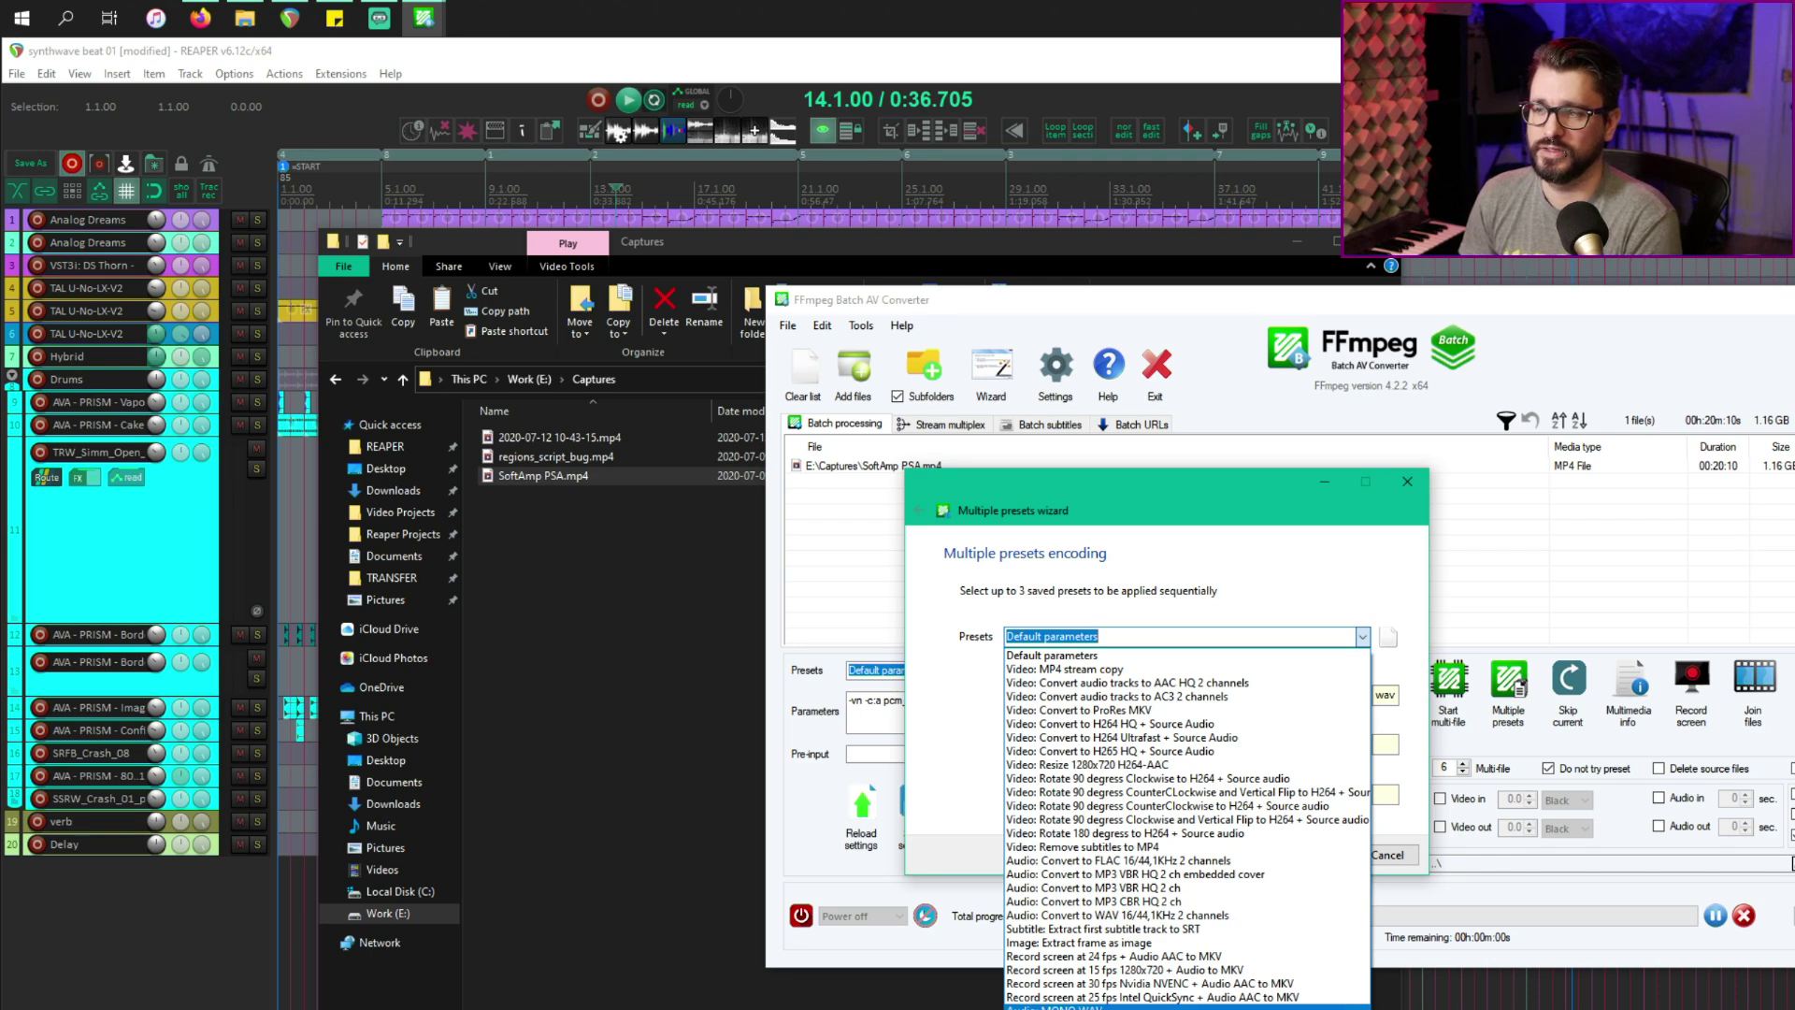
{"action": "left_click", "coordinate": [1159, 1006]}
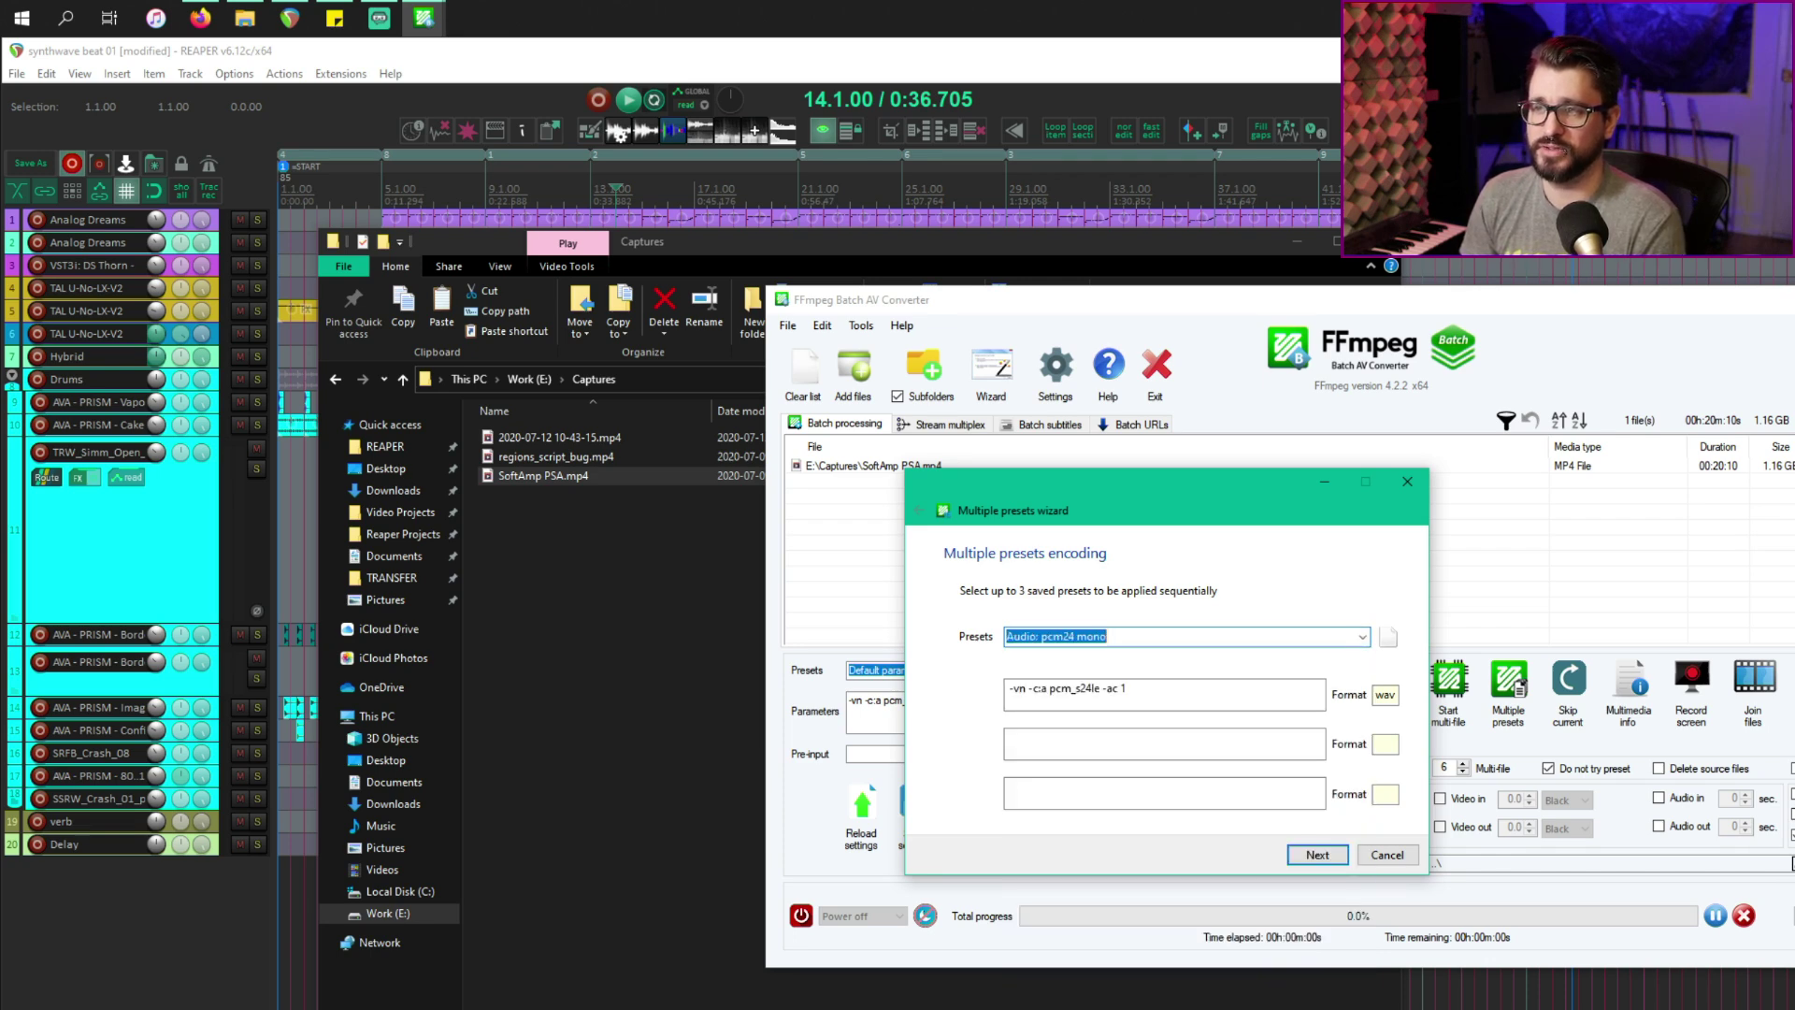
{"action": "left_click", "coordinate": [1362, 636]}
{"action": "key", "text": "Down"}
{"action": "key", "text": "Return"}
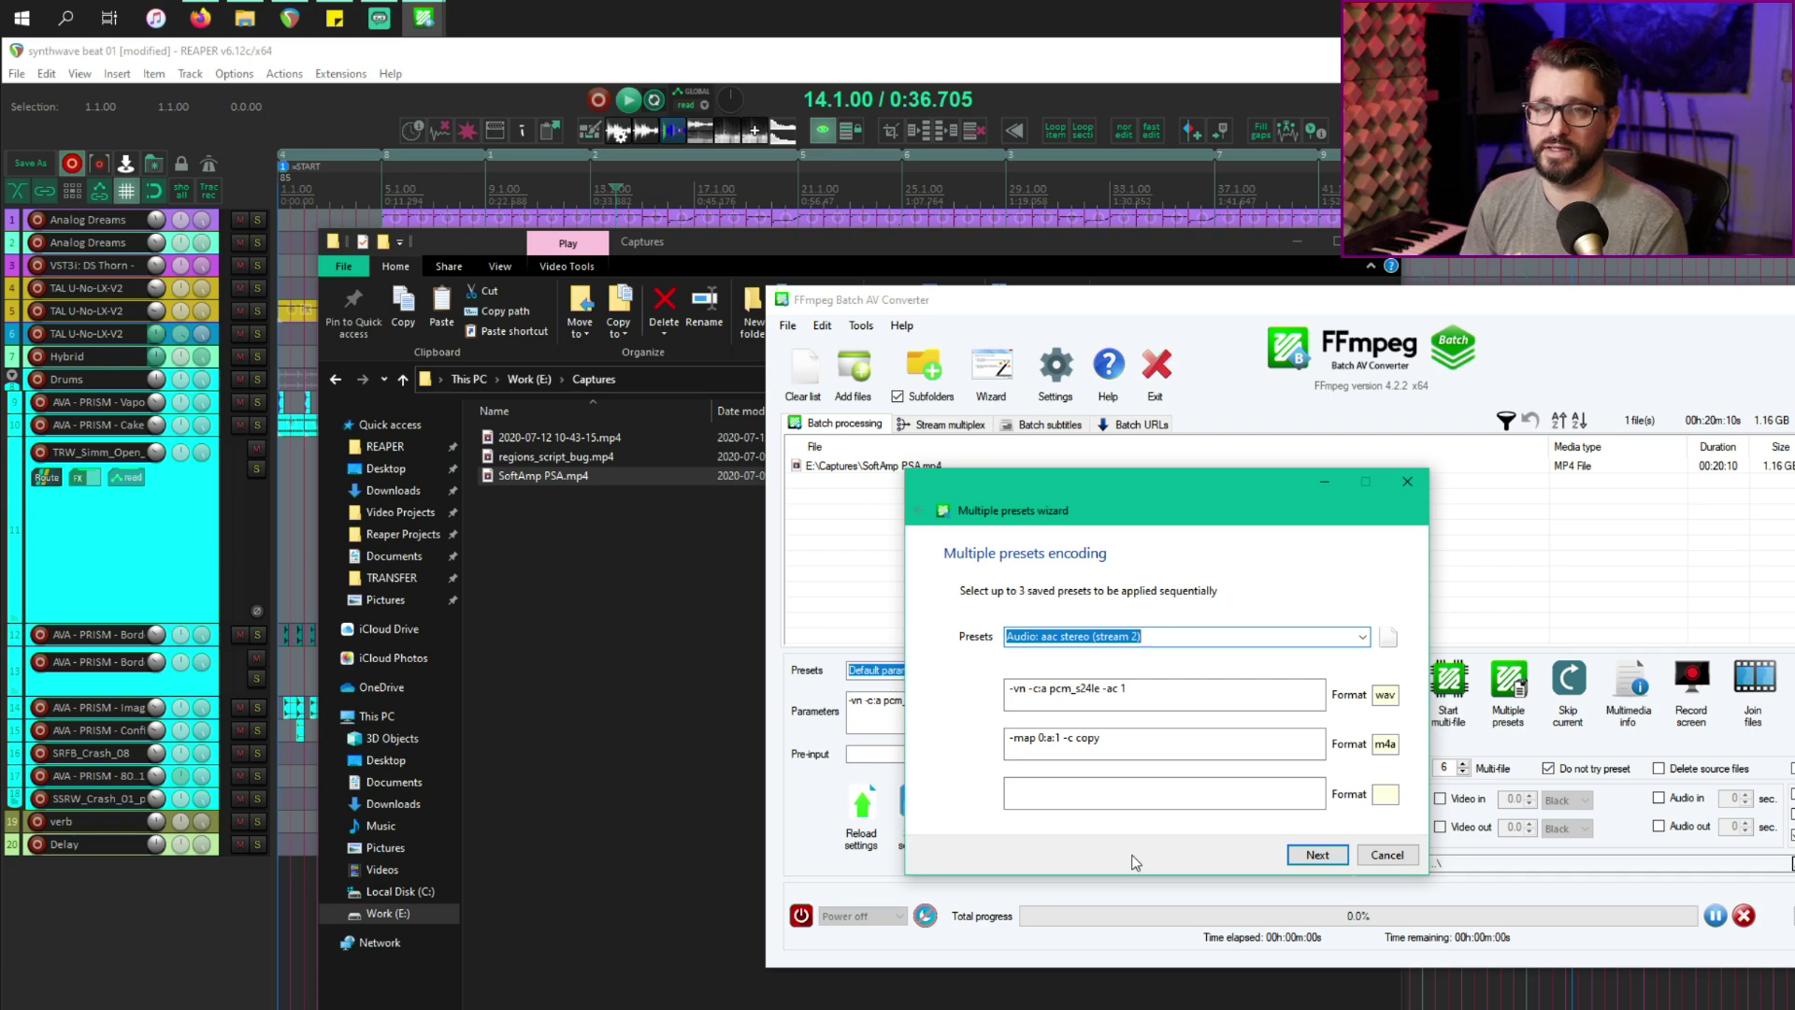
{"action": "left_click", "coordinate": [1334, 854]}
{"action": "left_click", "coordinate": [1145, 762]}
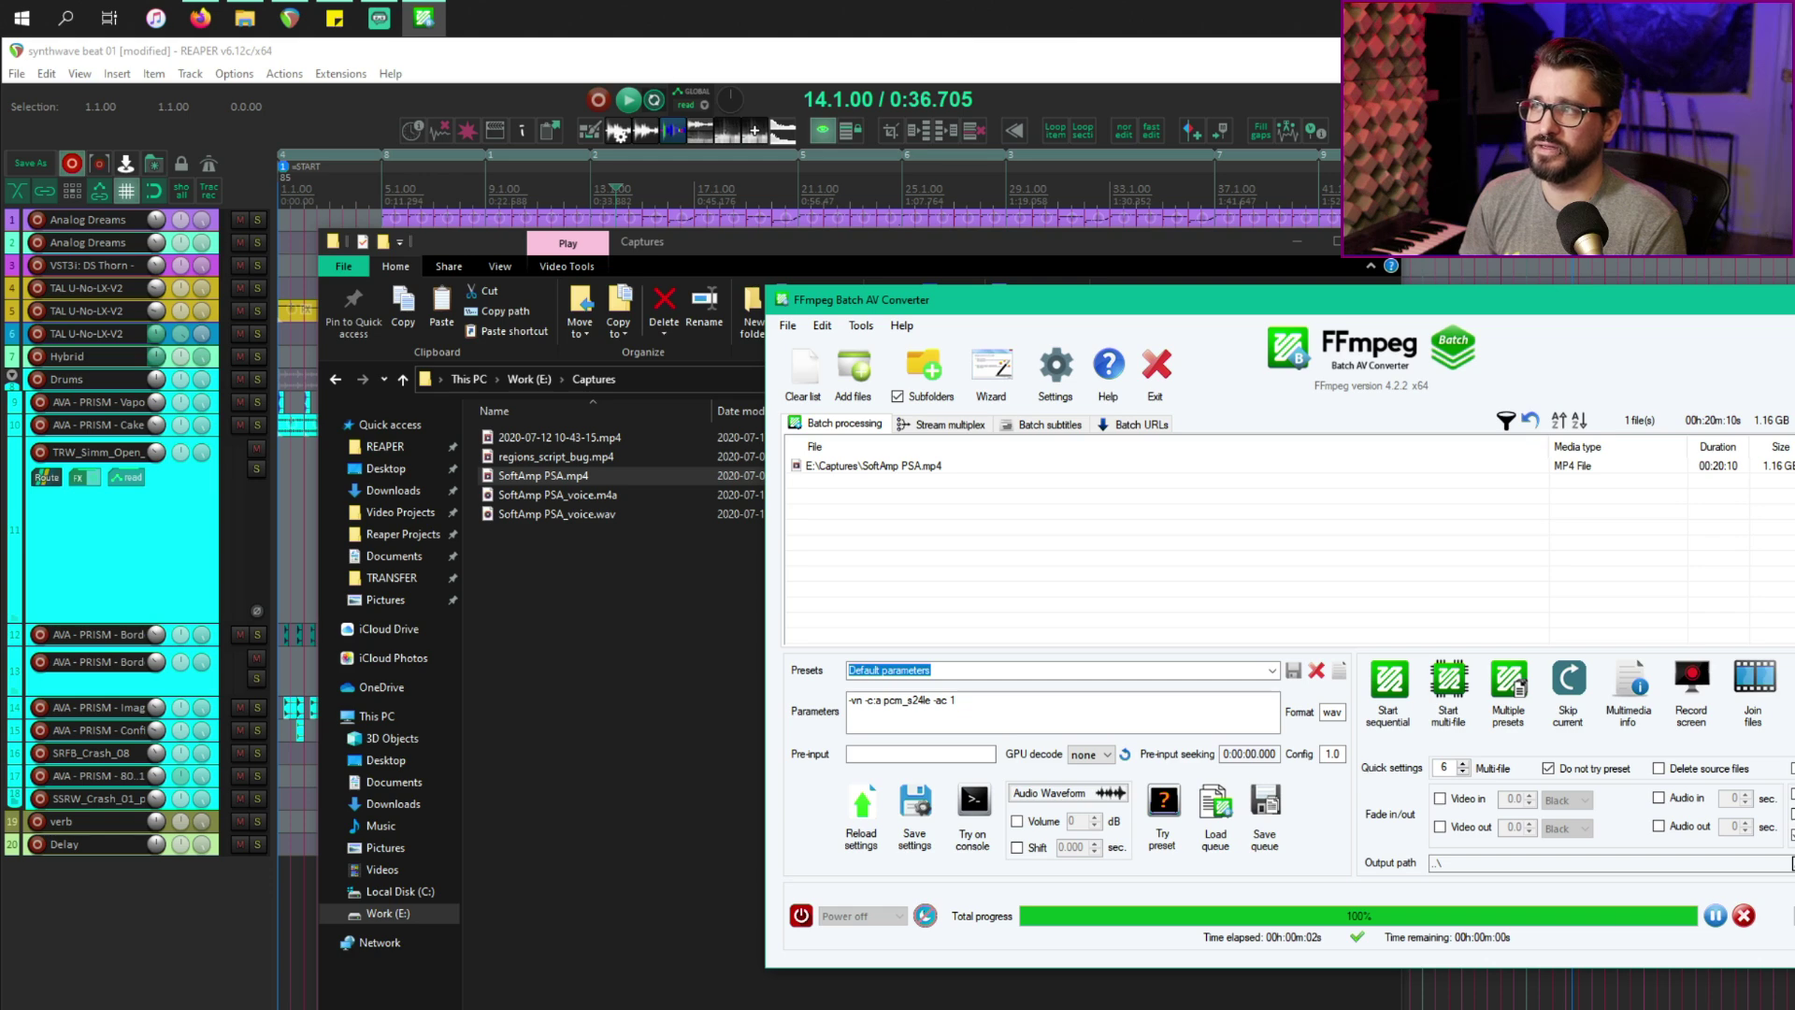
Close the converter and rename SoftAmp PSA_voice.m4a to SoftAmp PSA_capture.m4a.
{"action": "key", "text": "alt+F4"}
{"action": "left_click", "coordinate": [632, 497]}
{"action": "left_click", "coordinate": [655, 512], "text": "shift"}
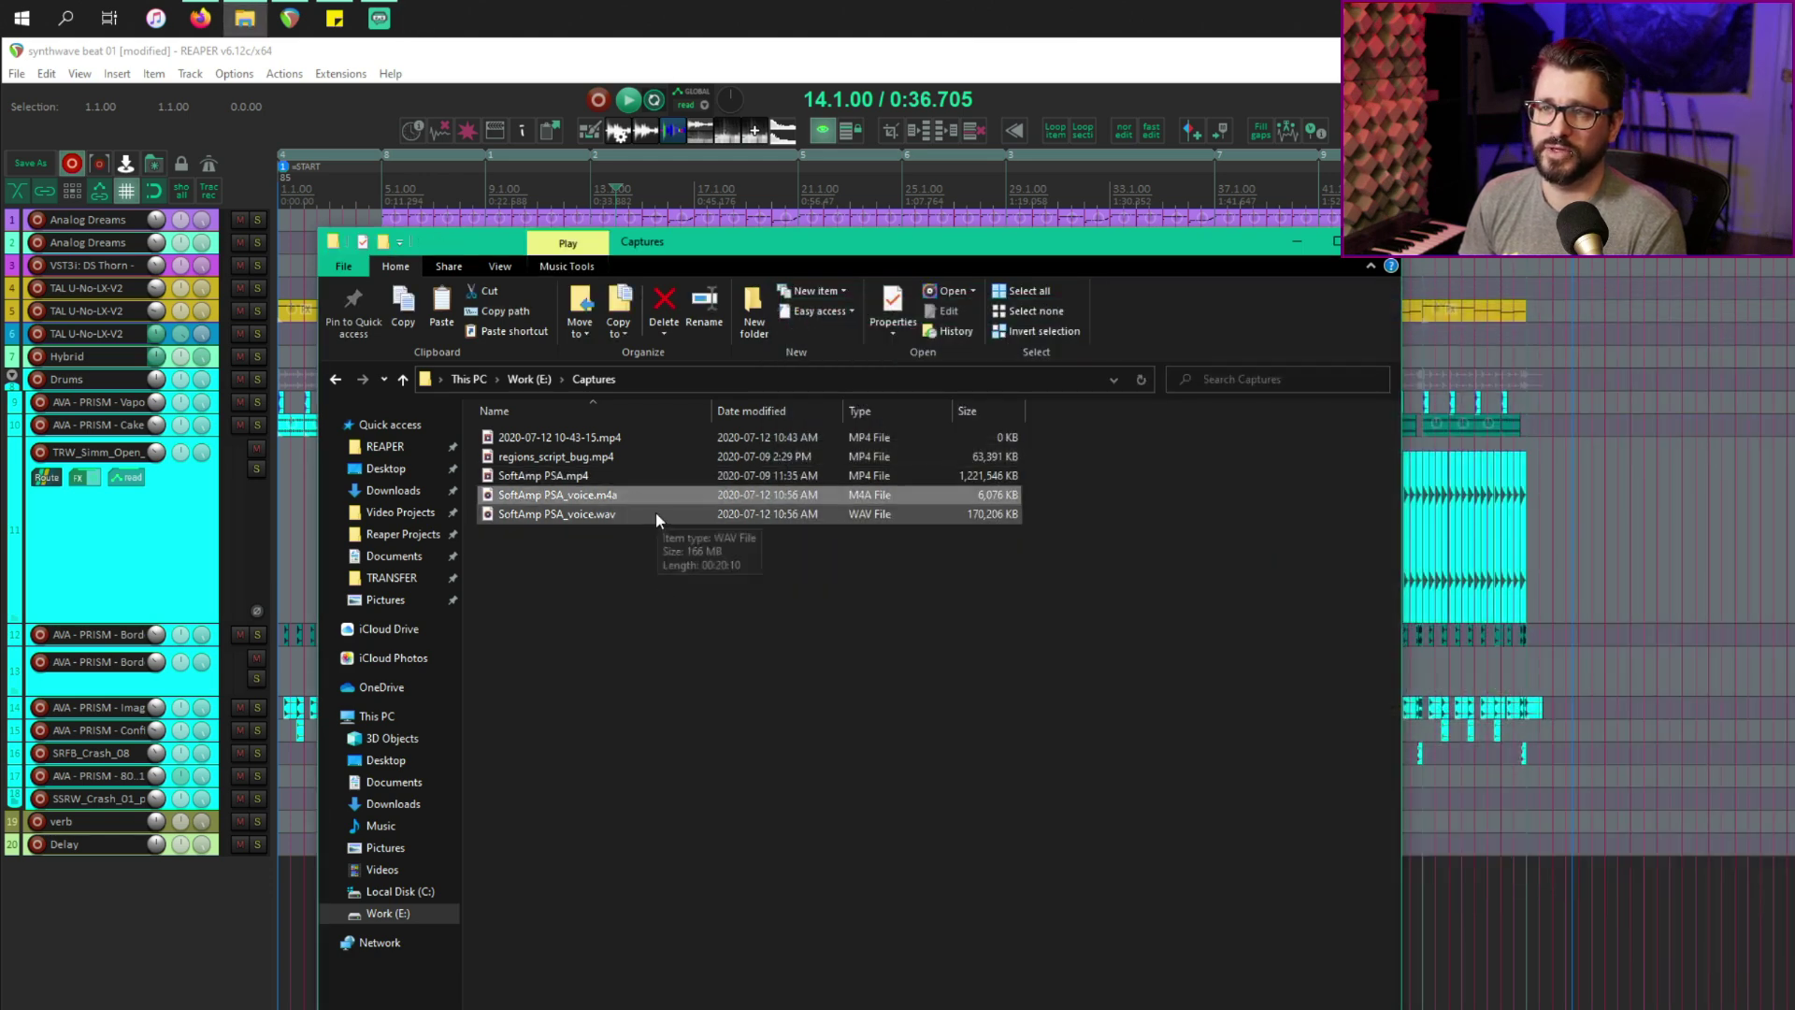
{"action": "left_click", "coordinate": [657, 514]}
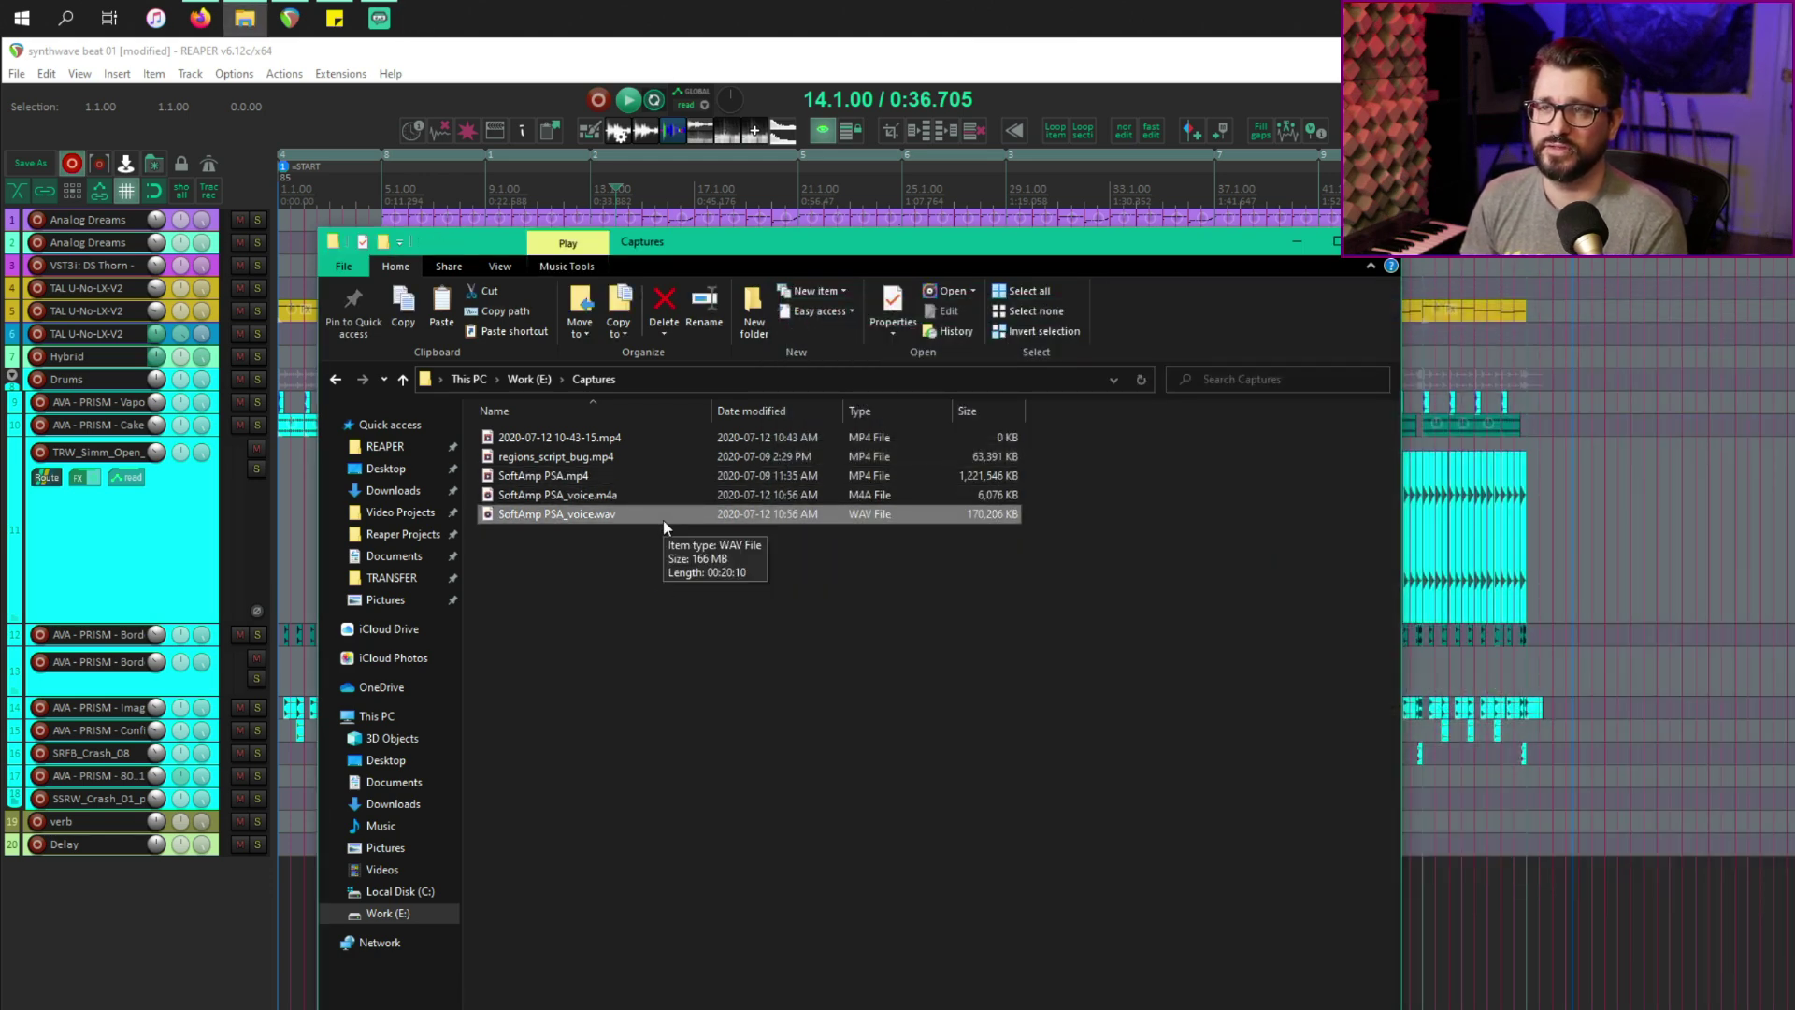
{"action": "key", "text": "shift+Up"}
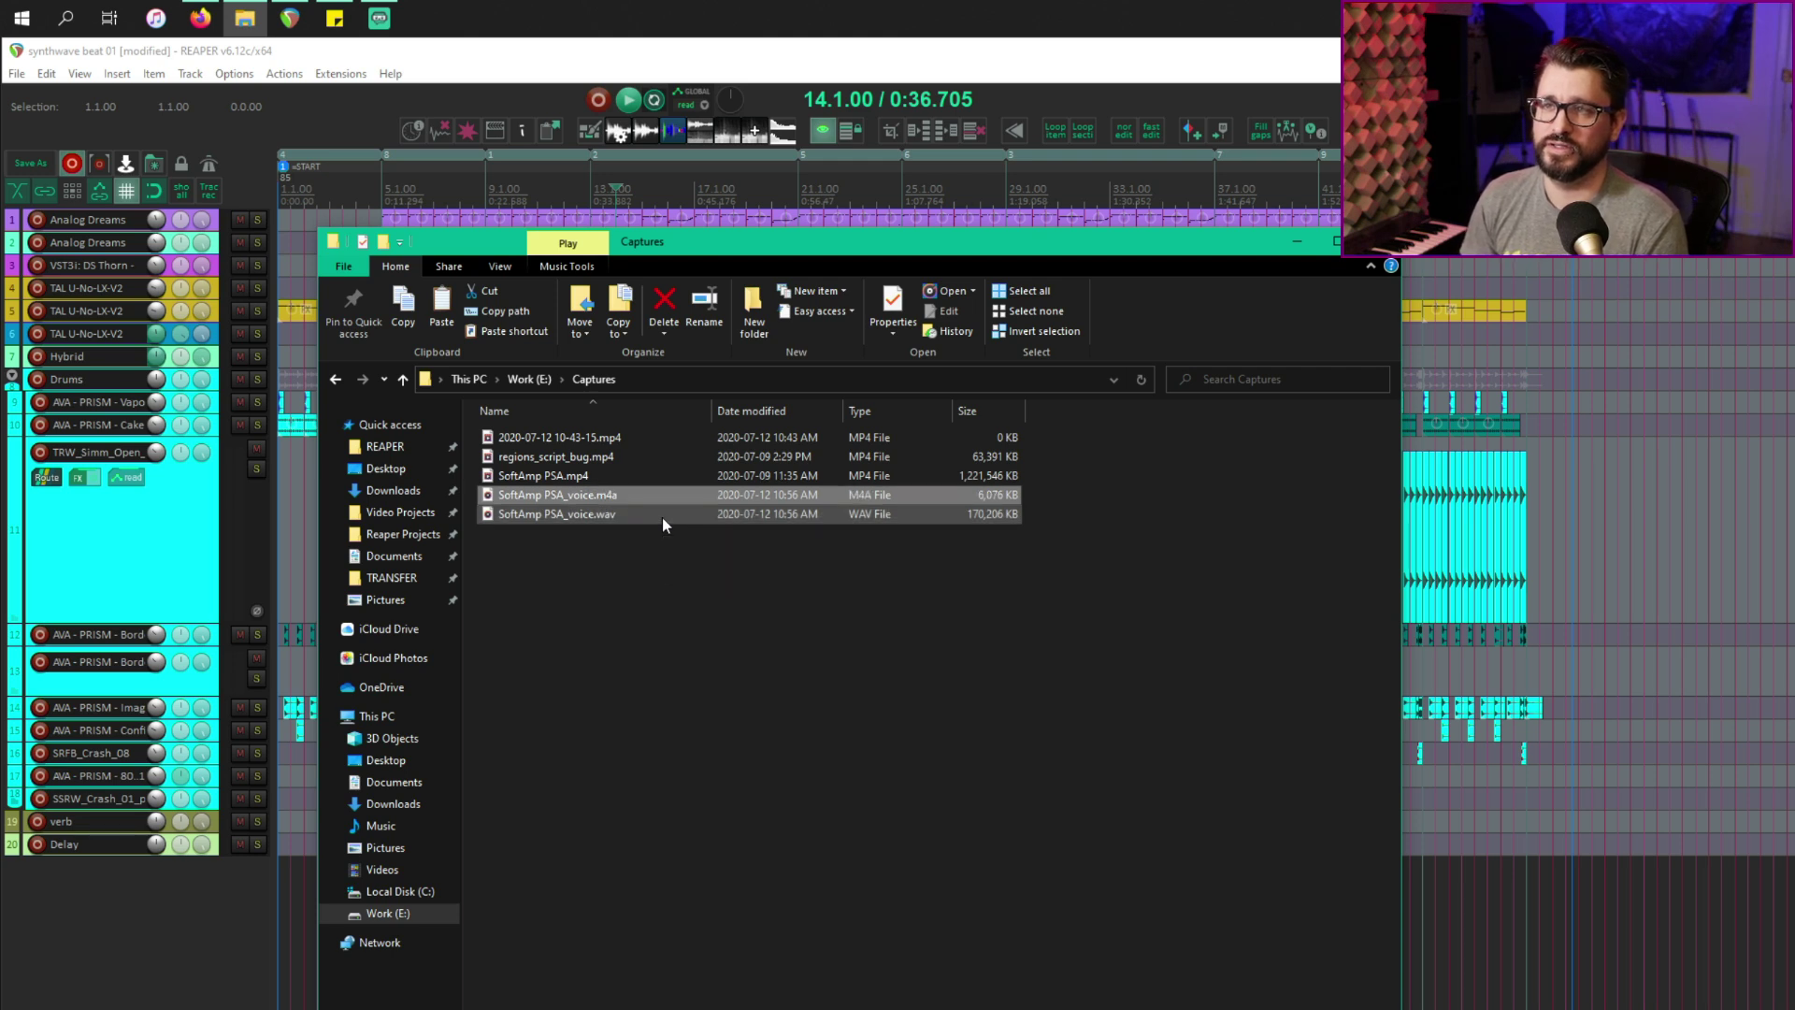
{"action": "left_click", "coordinate": [654, 495]}
{"action": "left_click", "coordinate": [714, 320]}
{"action": "key", "text": "Right"}
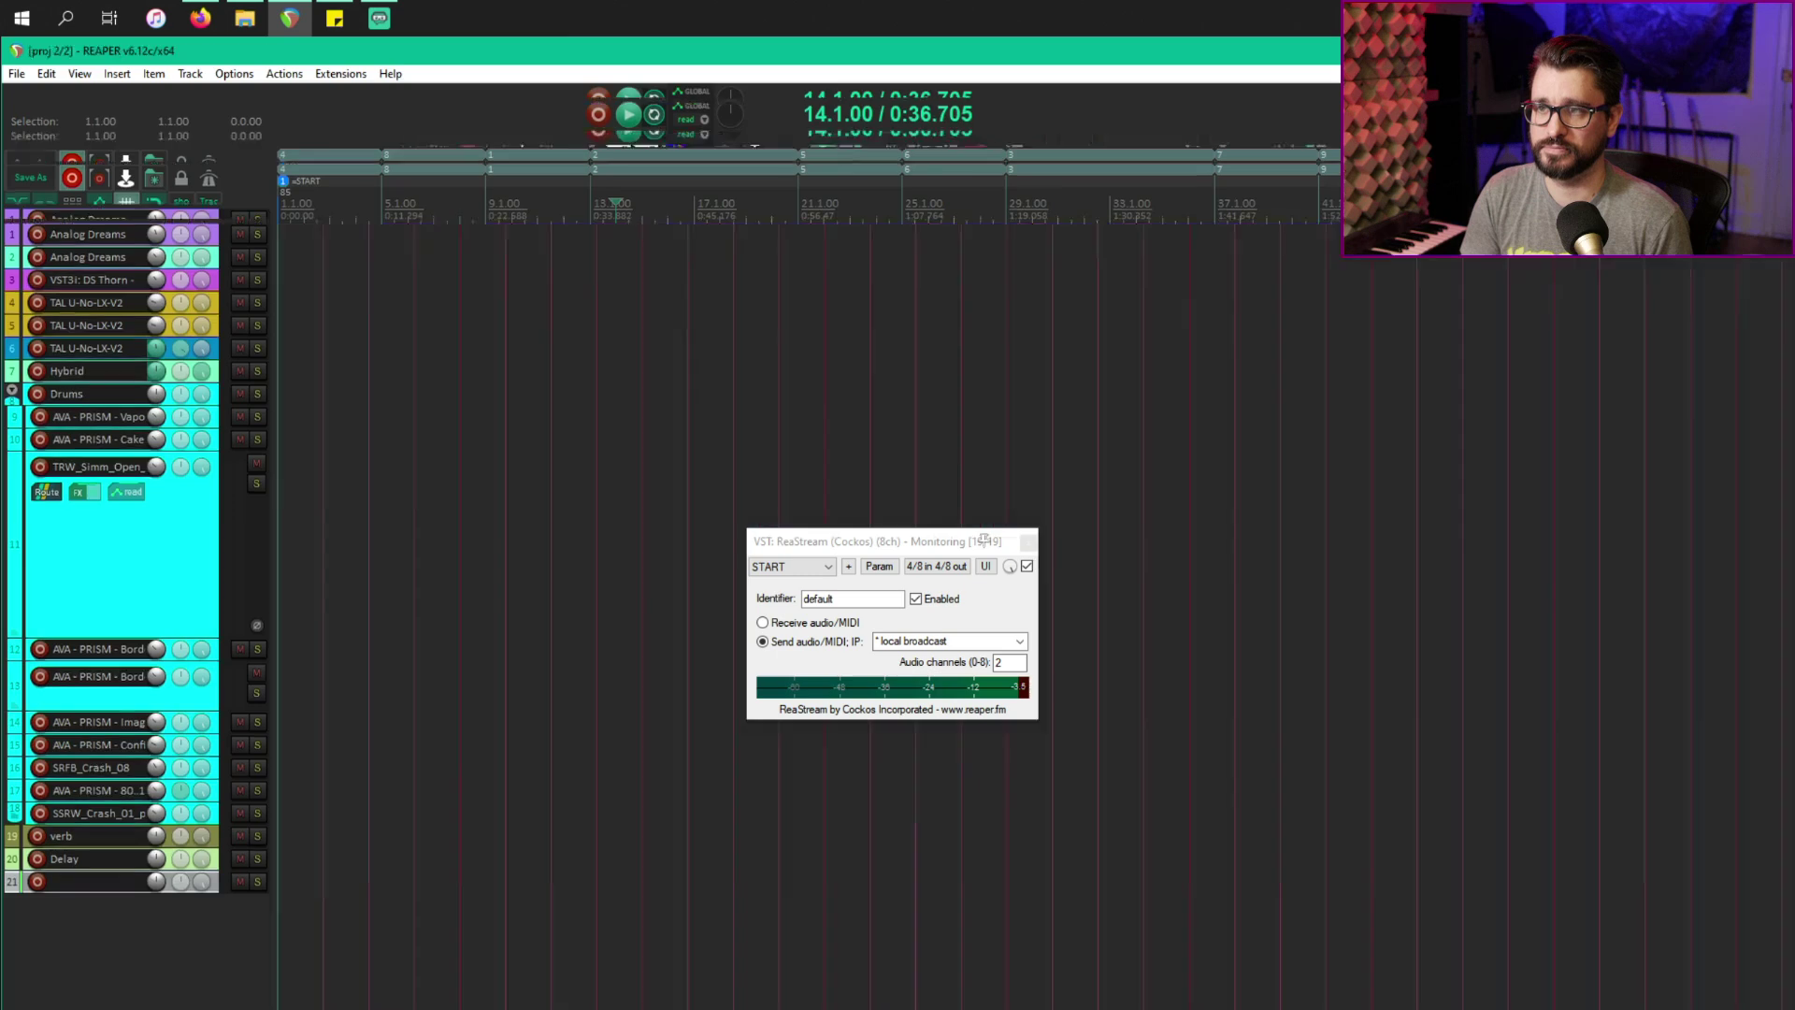
In a new project, add SoftAmp PSA.mp4, SoftAmp PSA_capture.m4a and SoftAmp PSA_voice.wav as tracks.
{"action": "key", "text": "ctrl+alt+n"}
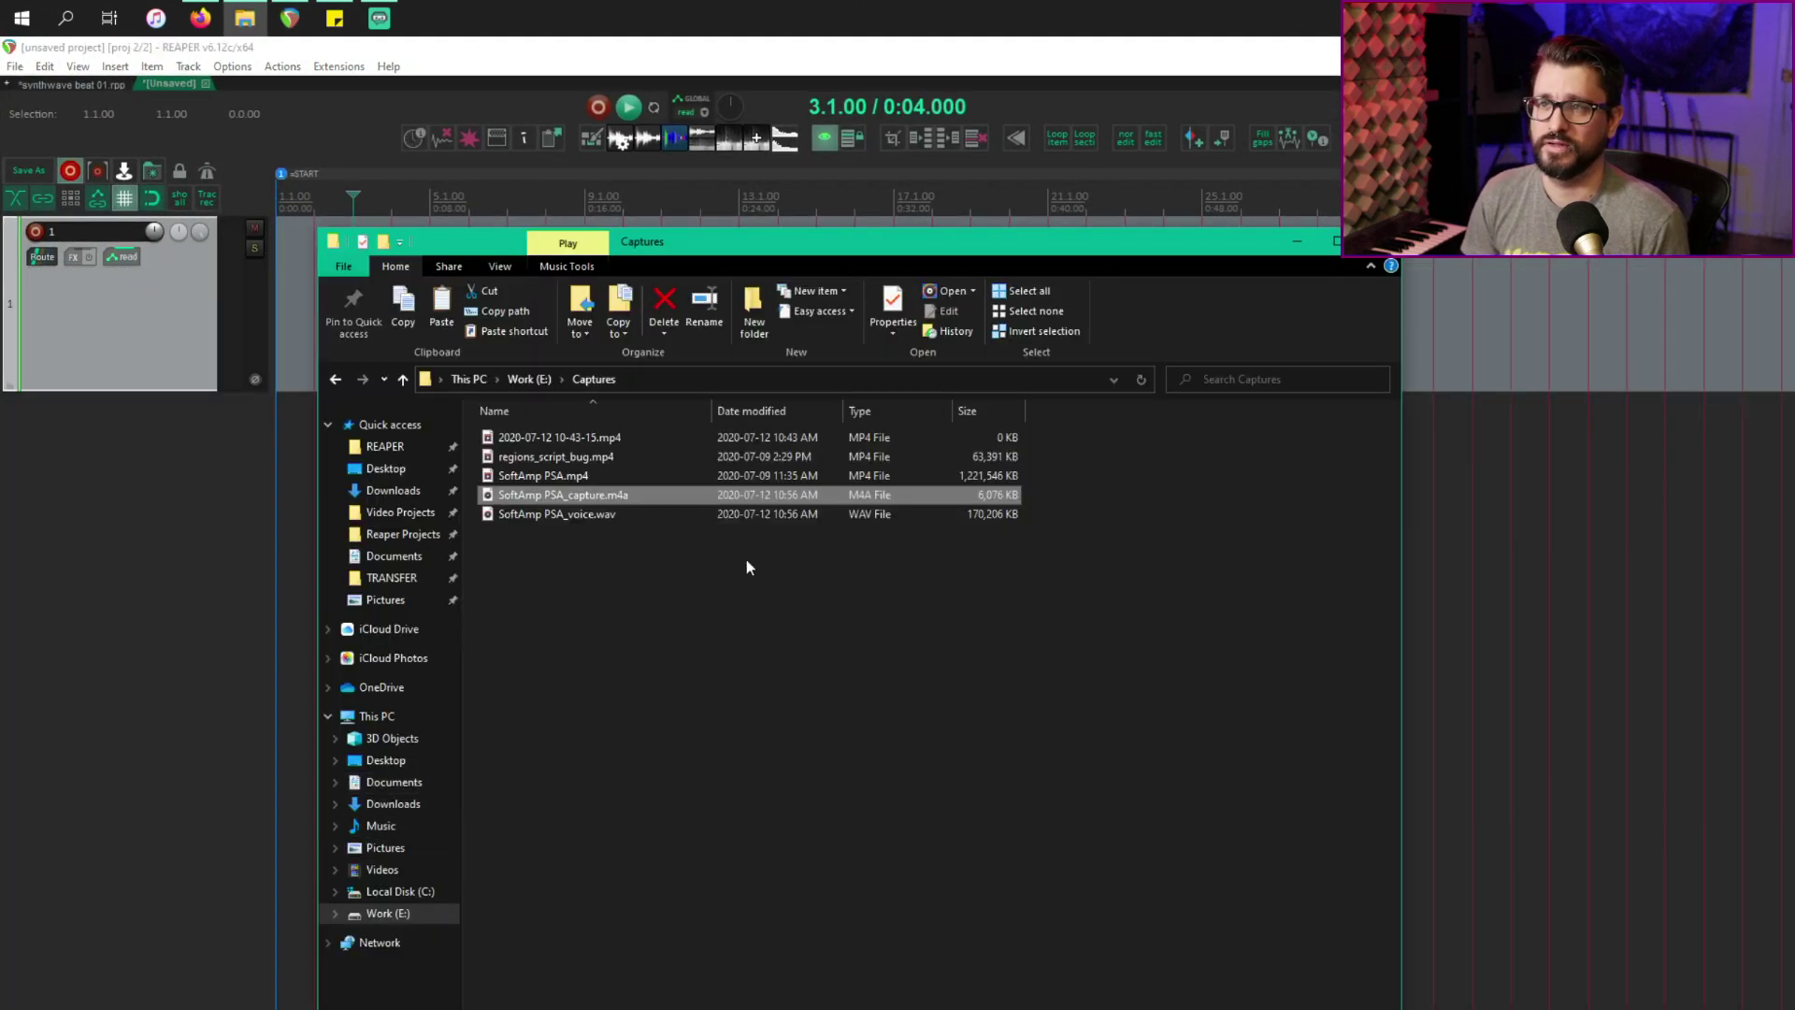
{"action": "left_click", "coordinate": [617, 476]}
{"action": "left_click_drag", "start_coordinate": [485, 254], "coordinate": [1252, 318]}
{"action": "left_click_drag", "start_coordinate": [1318, 543], "coordinate": [114, 314]}
{"action": "left_click_drag", "start_coordinate": [1337, 561], "coordinate": [241, 573]}
{"action": "left_click", "coordinate": [1324, 581]}
{"action": "left_click_drag", "start_coordinate": [1324, 583], "coordinate": [116, 634]}
{"action": "scroll", "coordinate": [661, 669], "scroll_direction": "down", "scroll_amount": 10}
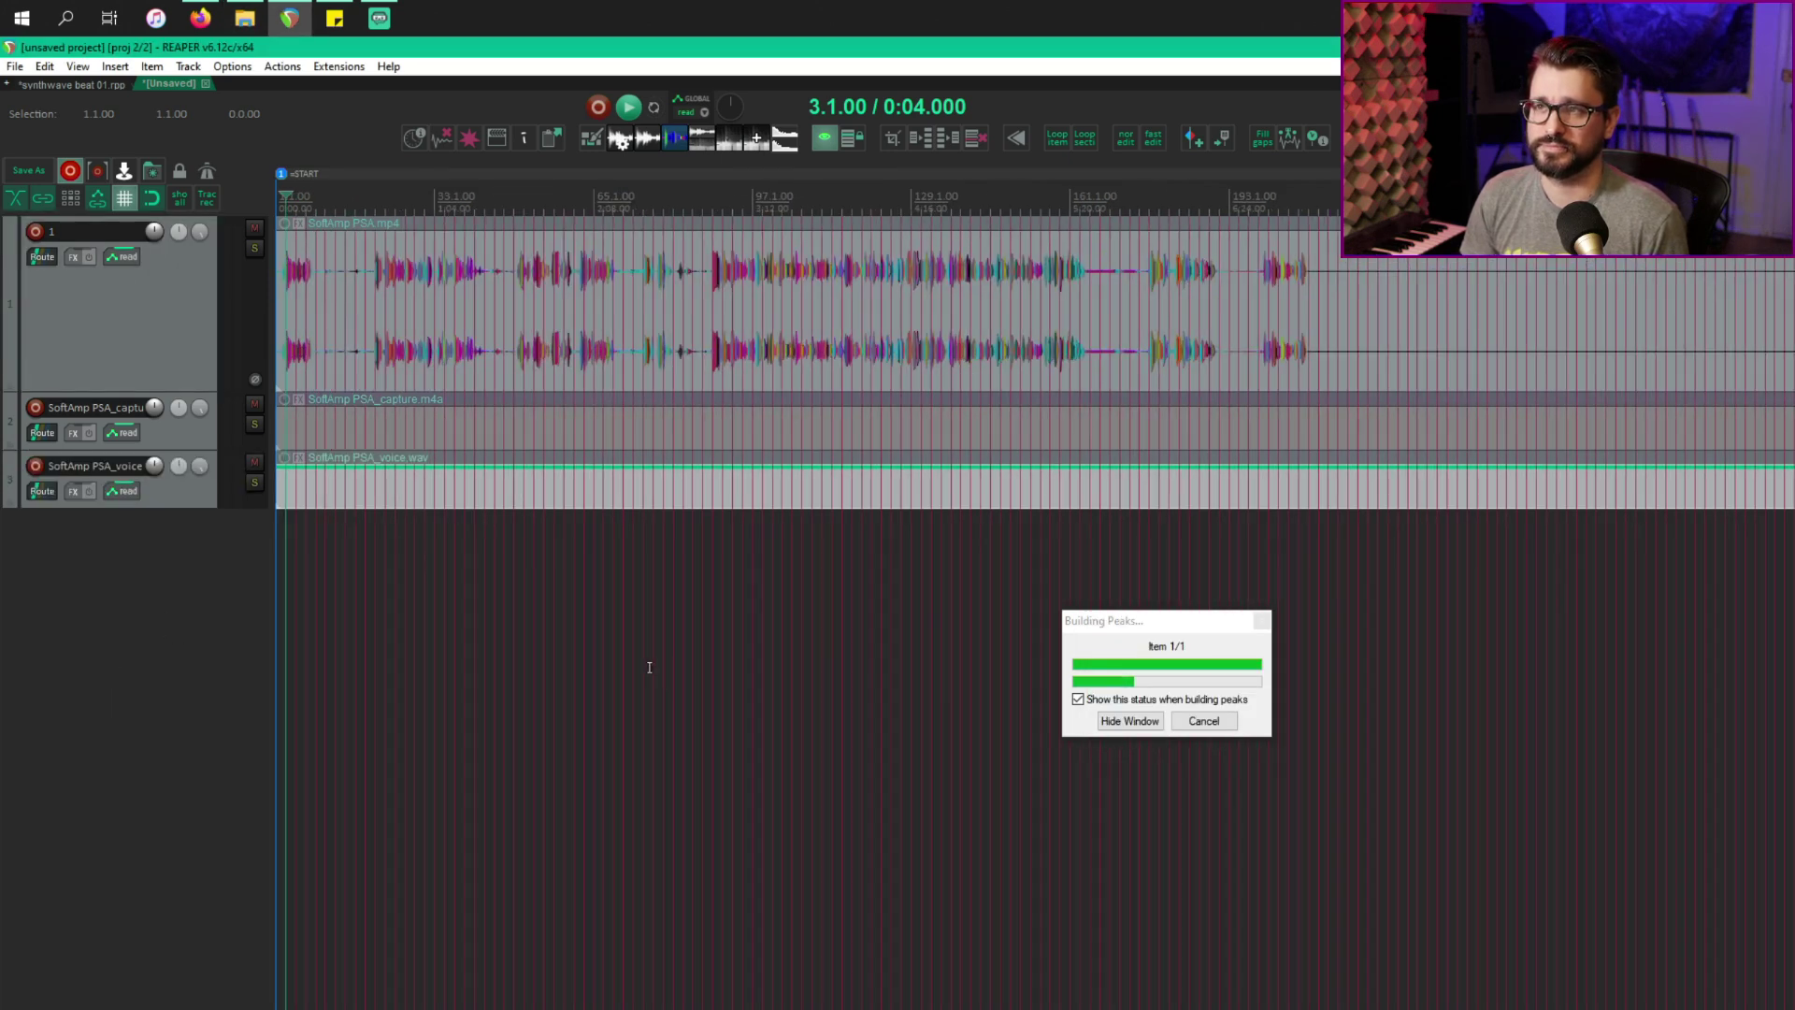
{"action": "scroll", "coordinate": [646, 665], "scroll_direction": "down", "scroll_amount": 2}
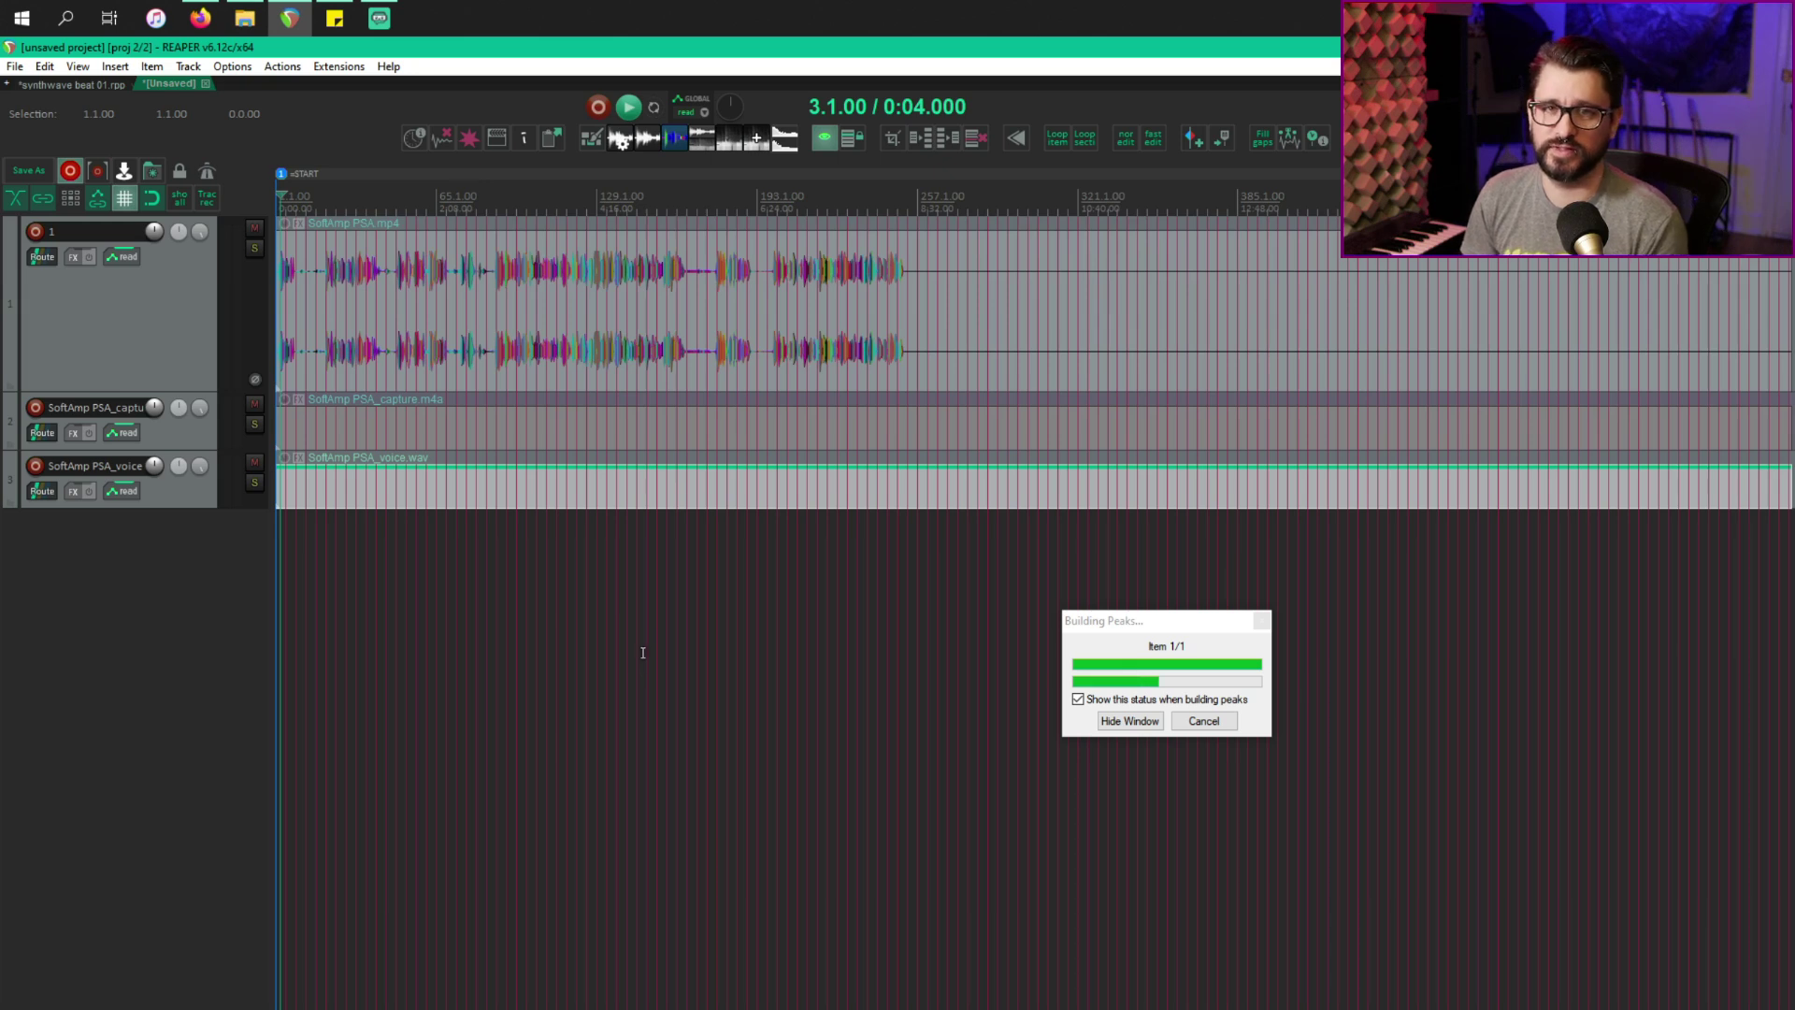
Tick Ignore audio in the SoftAmp PSA.mp4 item's source properties.
{"action": "right_click", "coordinate": [650, 301]}
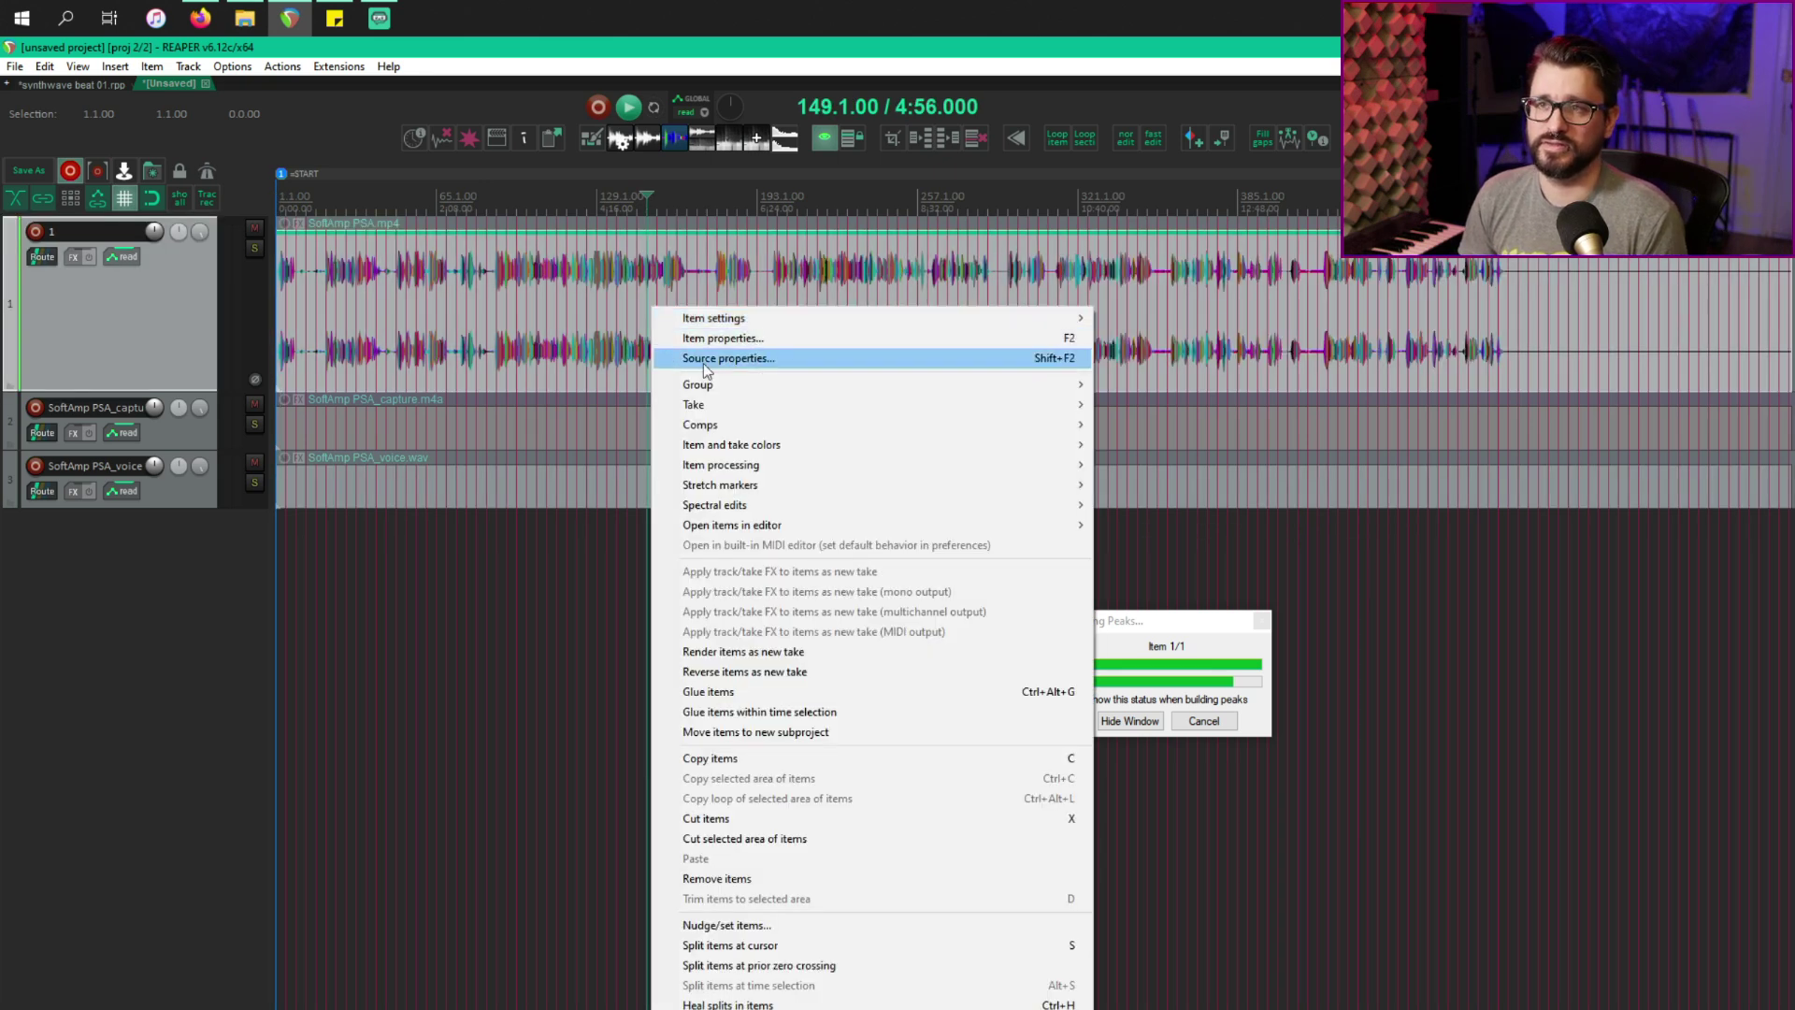
{"action": "left_click", "coordinate": [703, 359]}
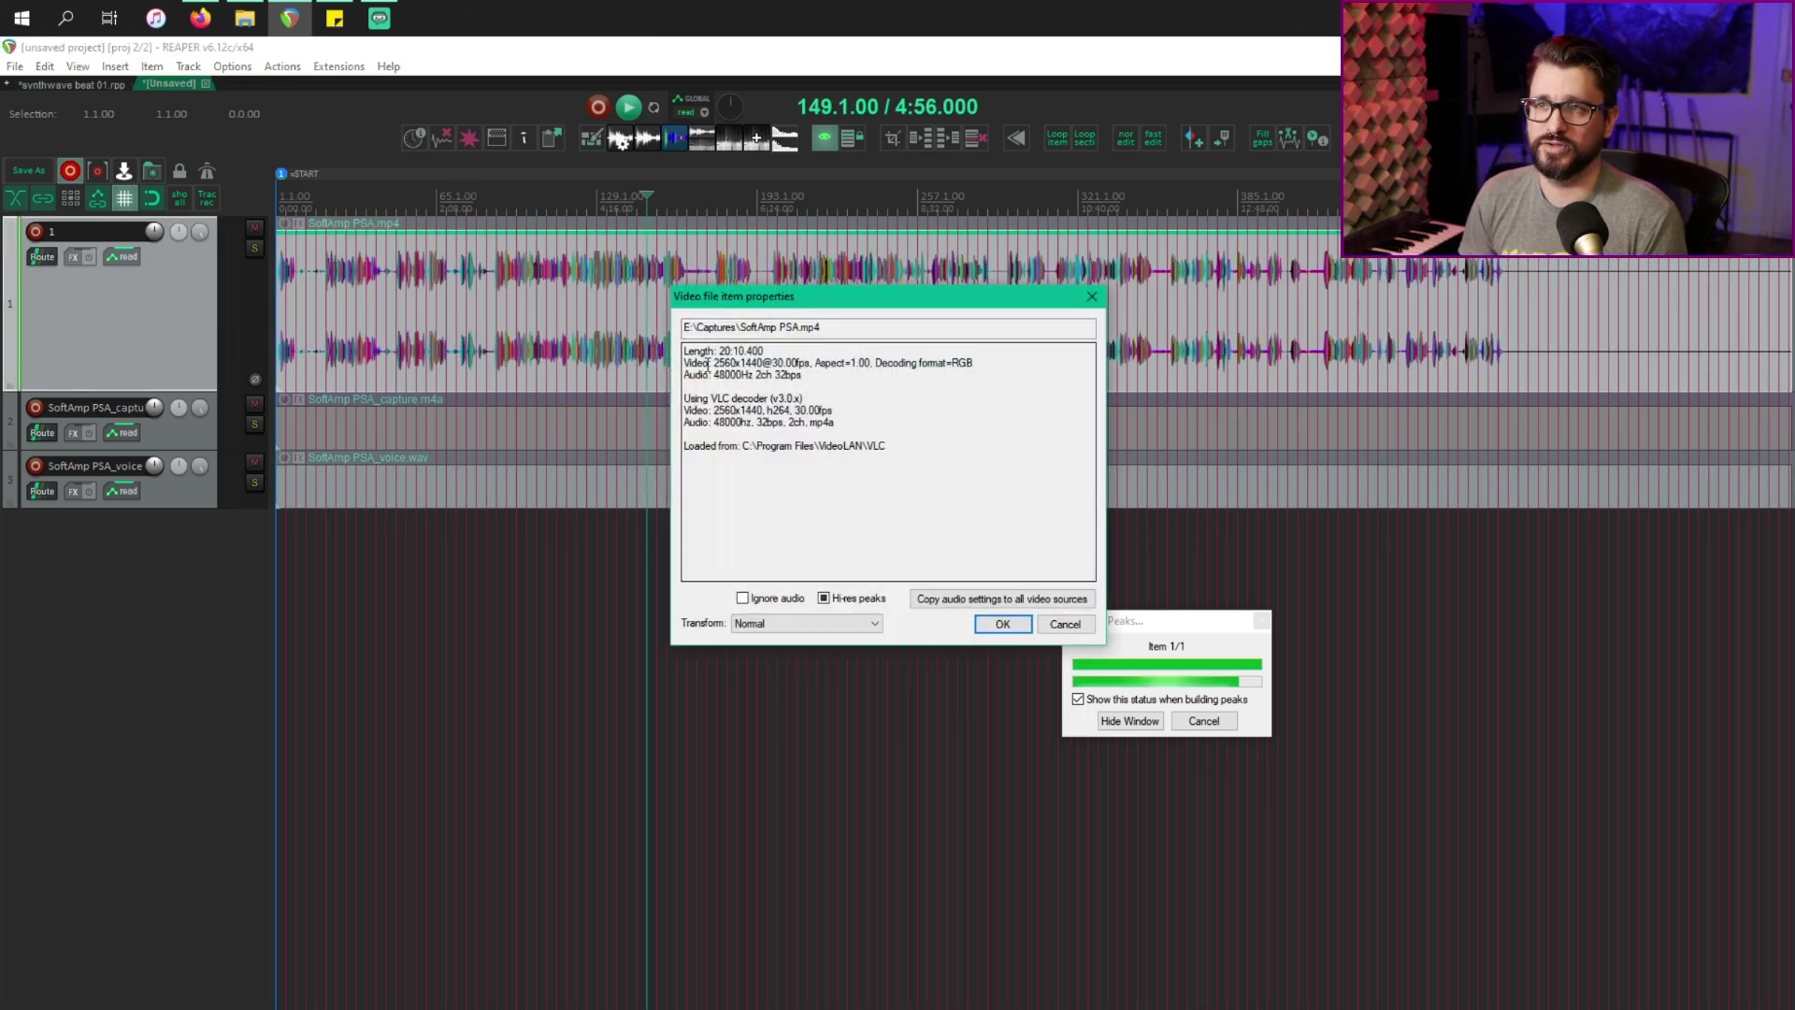
{"action": "left_click", "coordinate": [770, 599]}
{"action": "left_click", "coordinate": [1004, 623]}
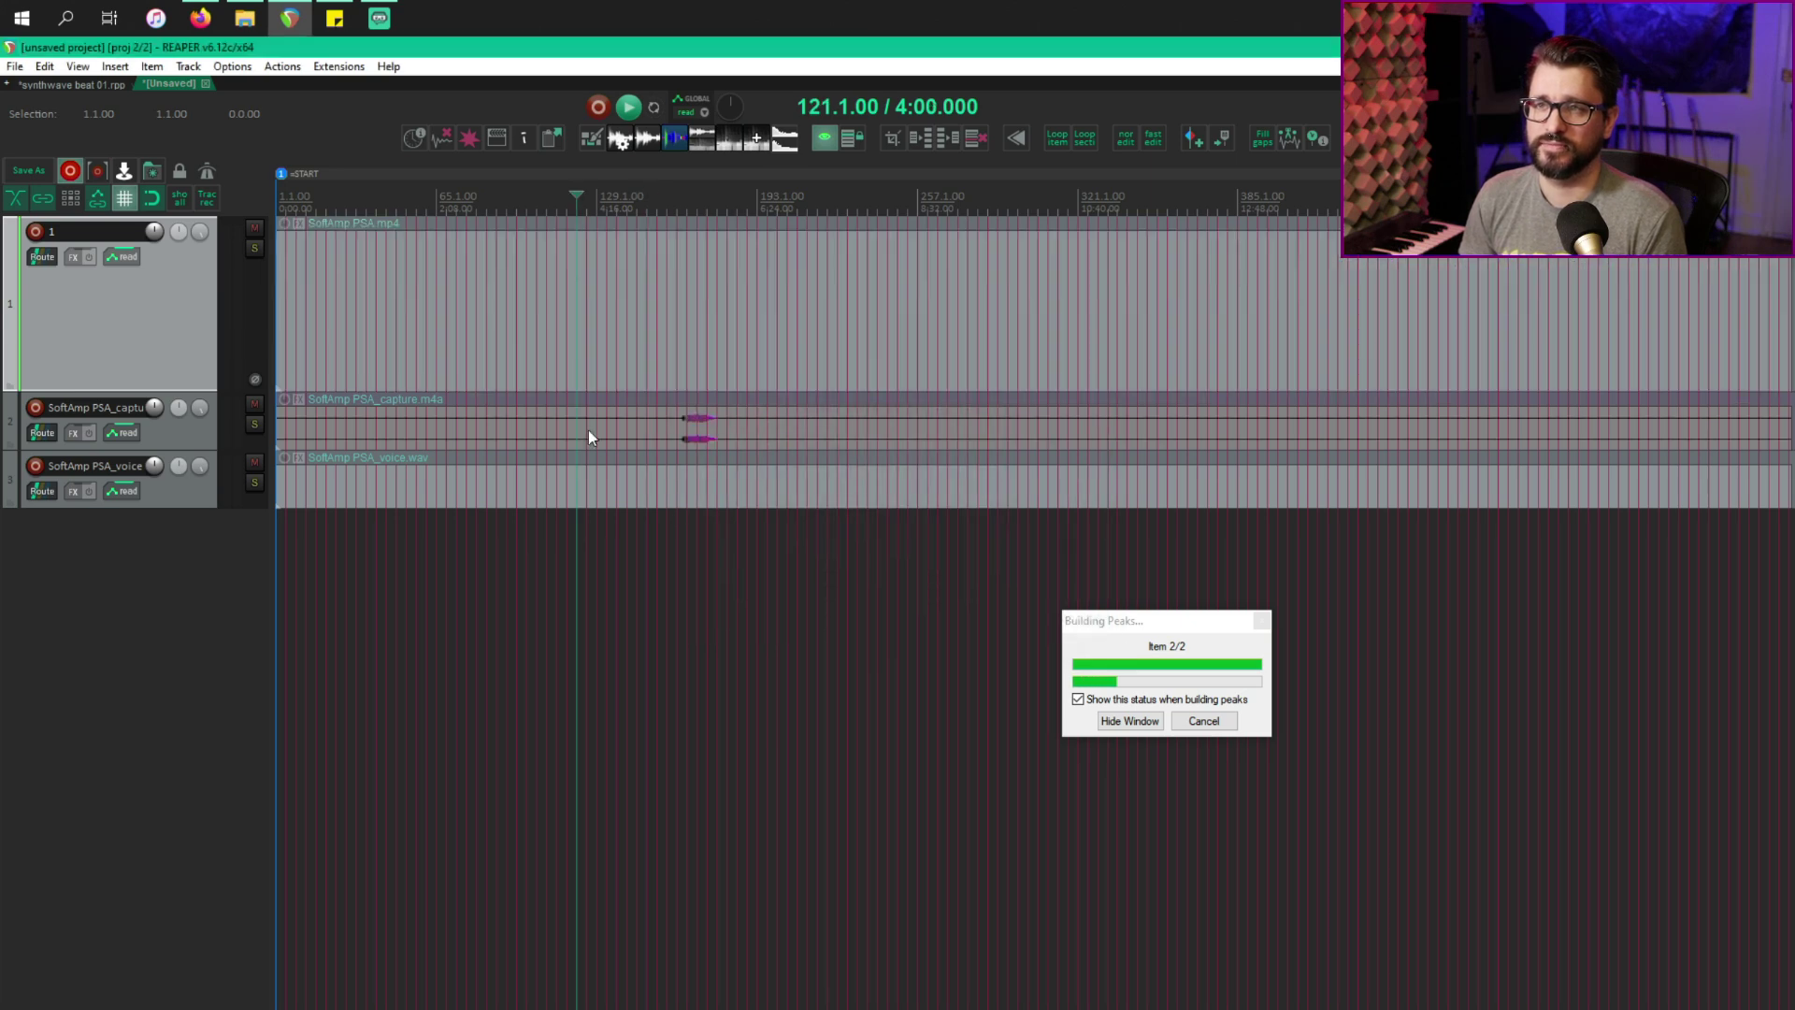
Enlarge the capture track and set a time selection from about 5:25 to 5:52.
{"action": "left_click", "coordinate": [693, 448]}
{"action": "scroll", "coordinate": [697, 486], "scroll_direction": "up", "scroll_amount": 1}
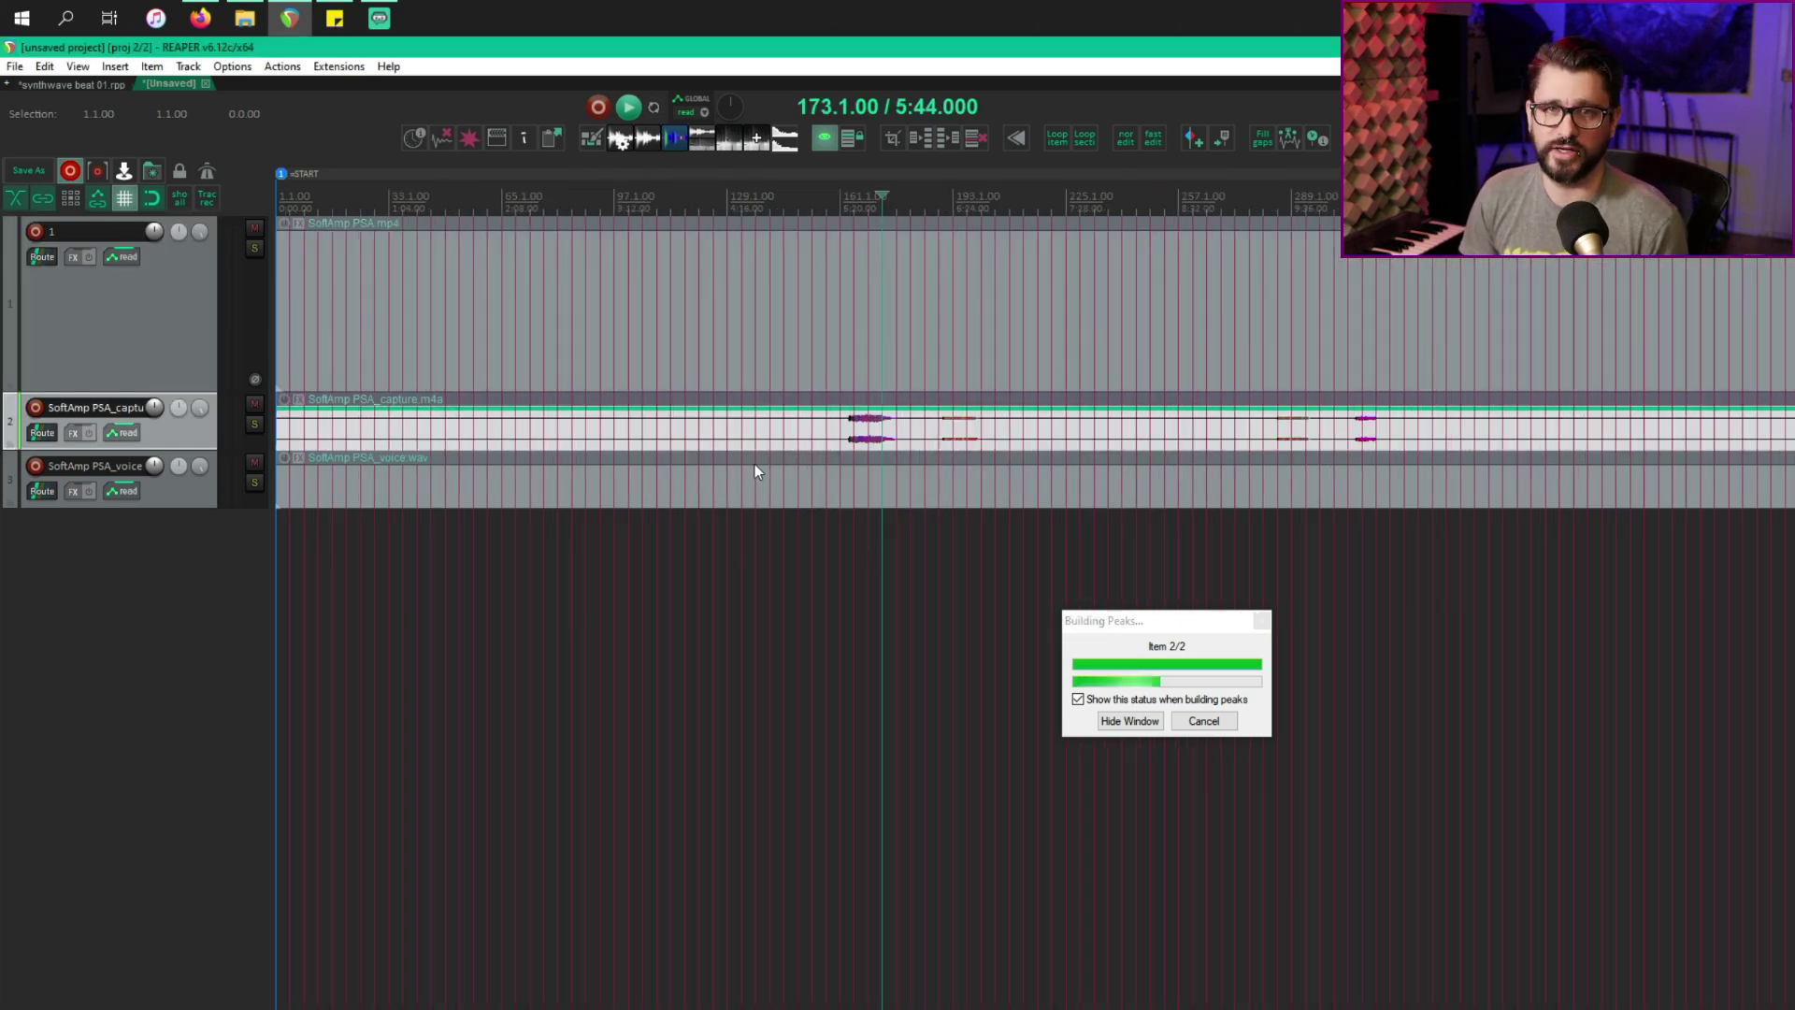
{"action": "left_click", "coordinate": [840, 484]}
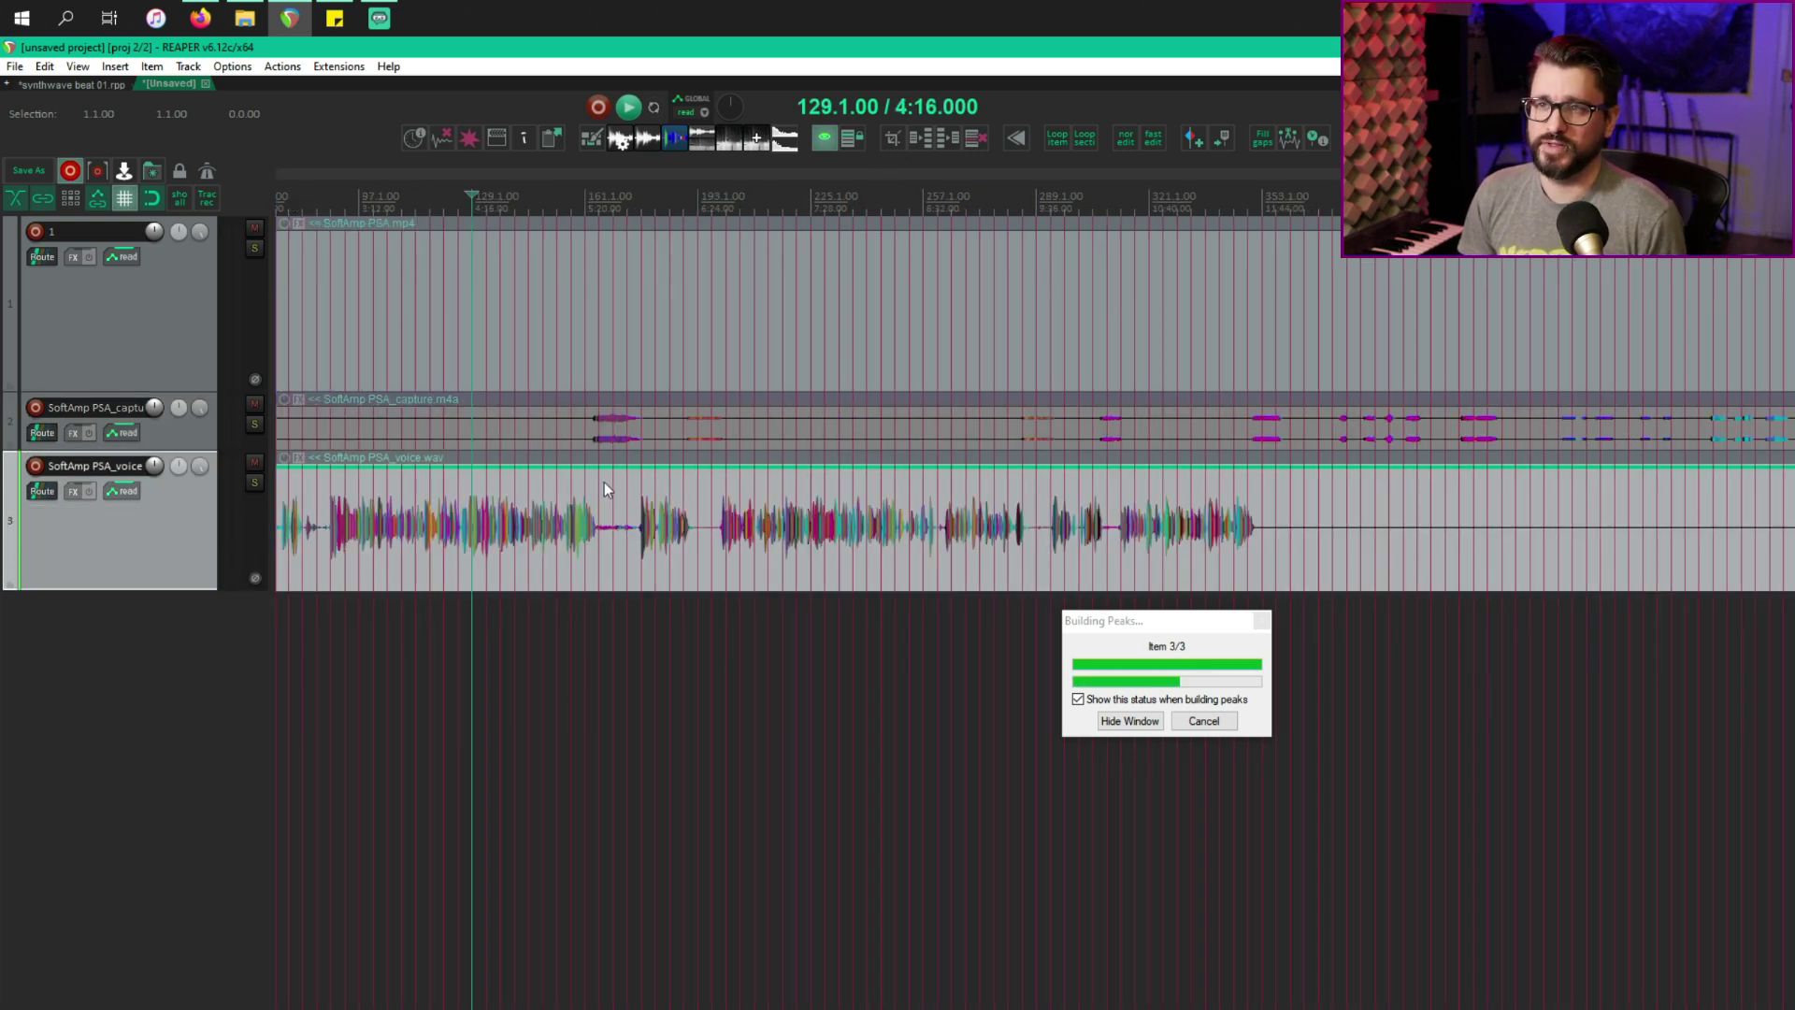
{"action": "scroll", "coordinate": [613, 535], "scroll_direction": "up", "scroll_amount": 1}
{"action": "scroll", "coordinate": [800, 542], "scroll_direction": "up", "scroll_amount": 5}
{"action": "left_click", "coordinate": [1169, 430]}
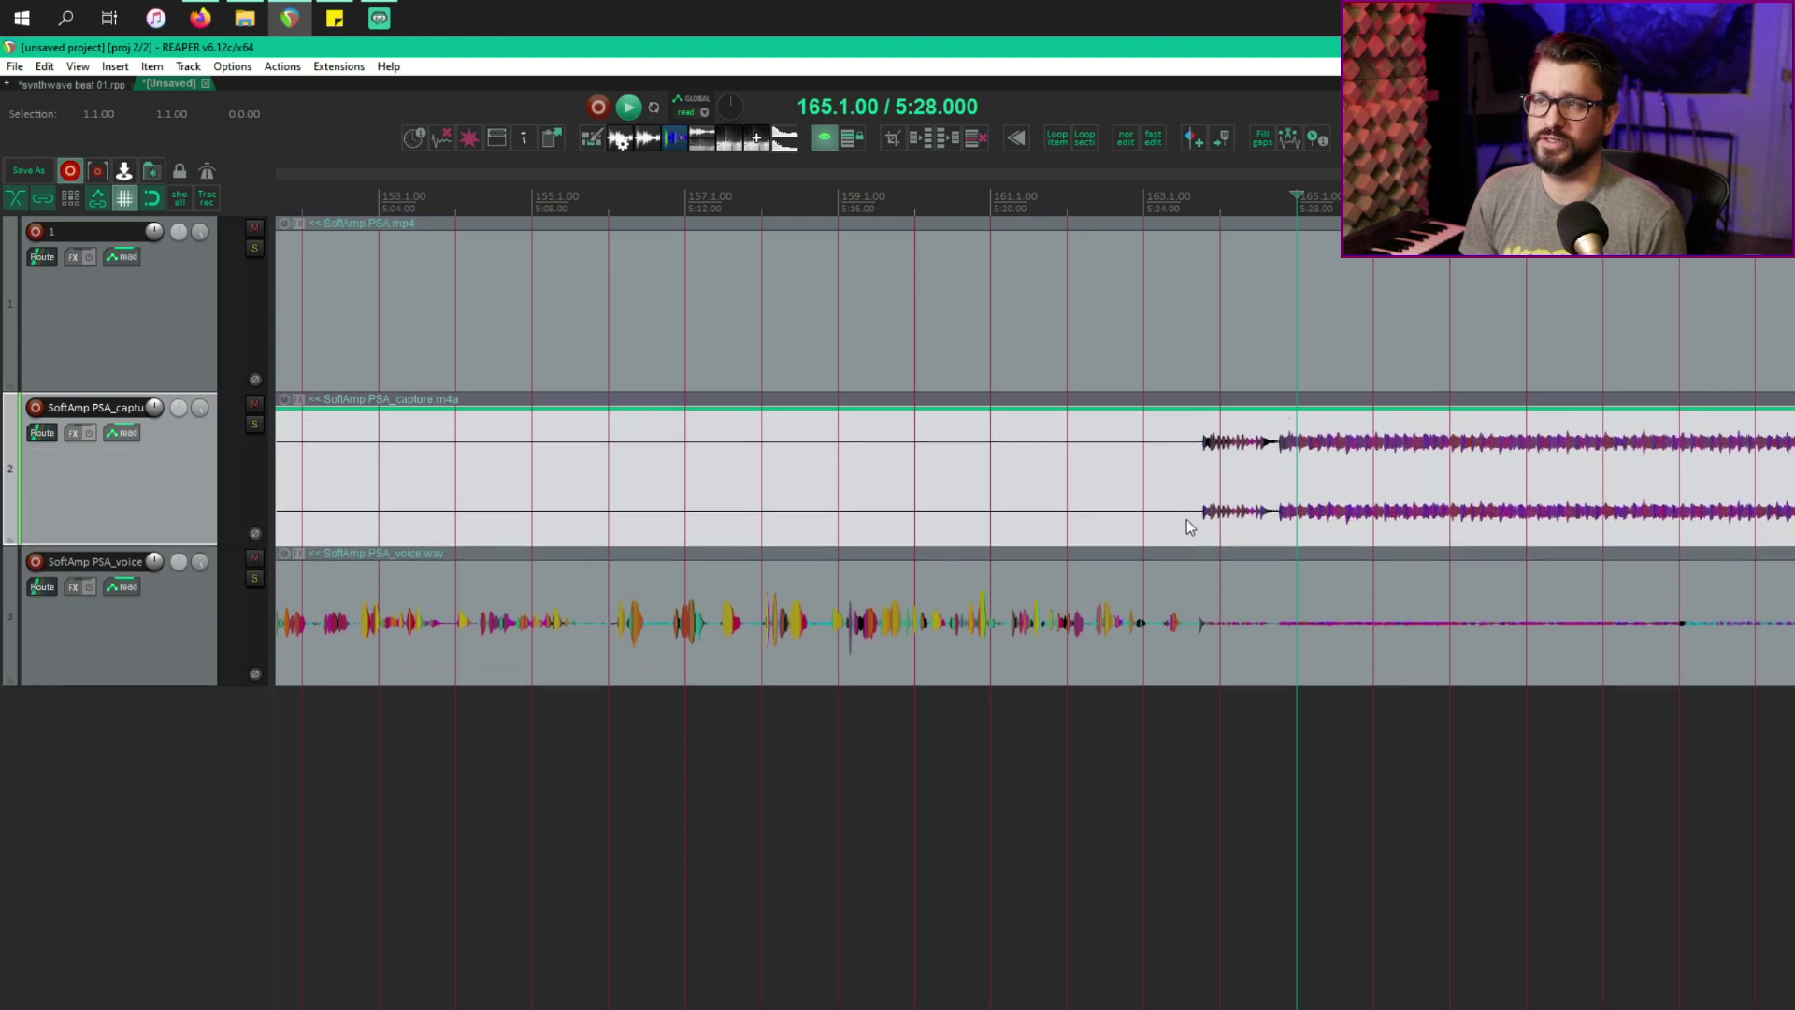
{"action": "left_click_drag", "start_coordinate": [1182, 559], "coordinate": [1793, 643]}
{"action": "left_click", "coordinate": [1422, 628]}
{"action": "left_click", "coordinate": [1132, 795]}
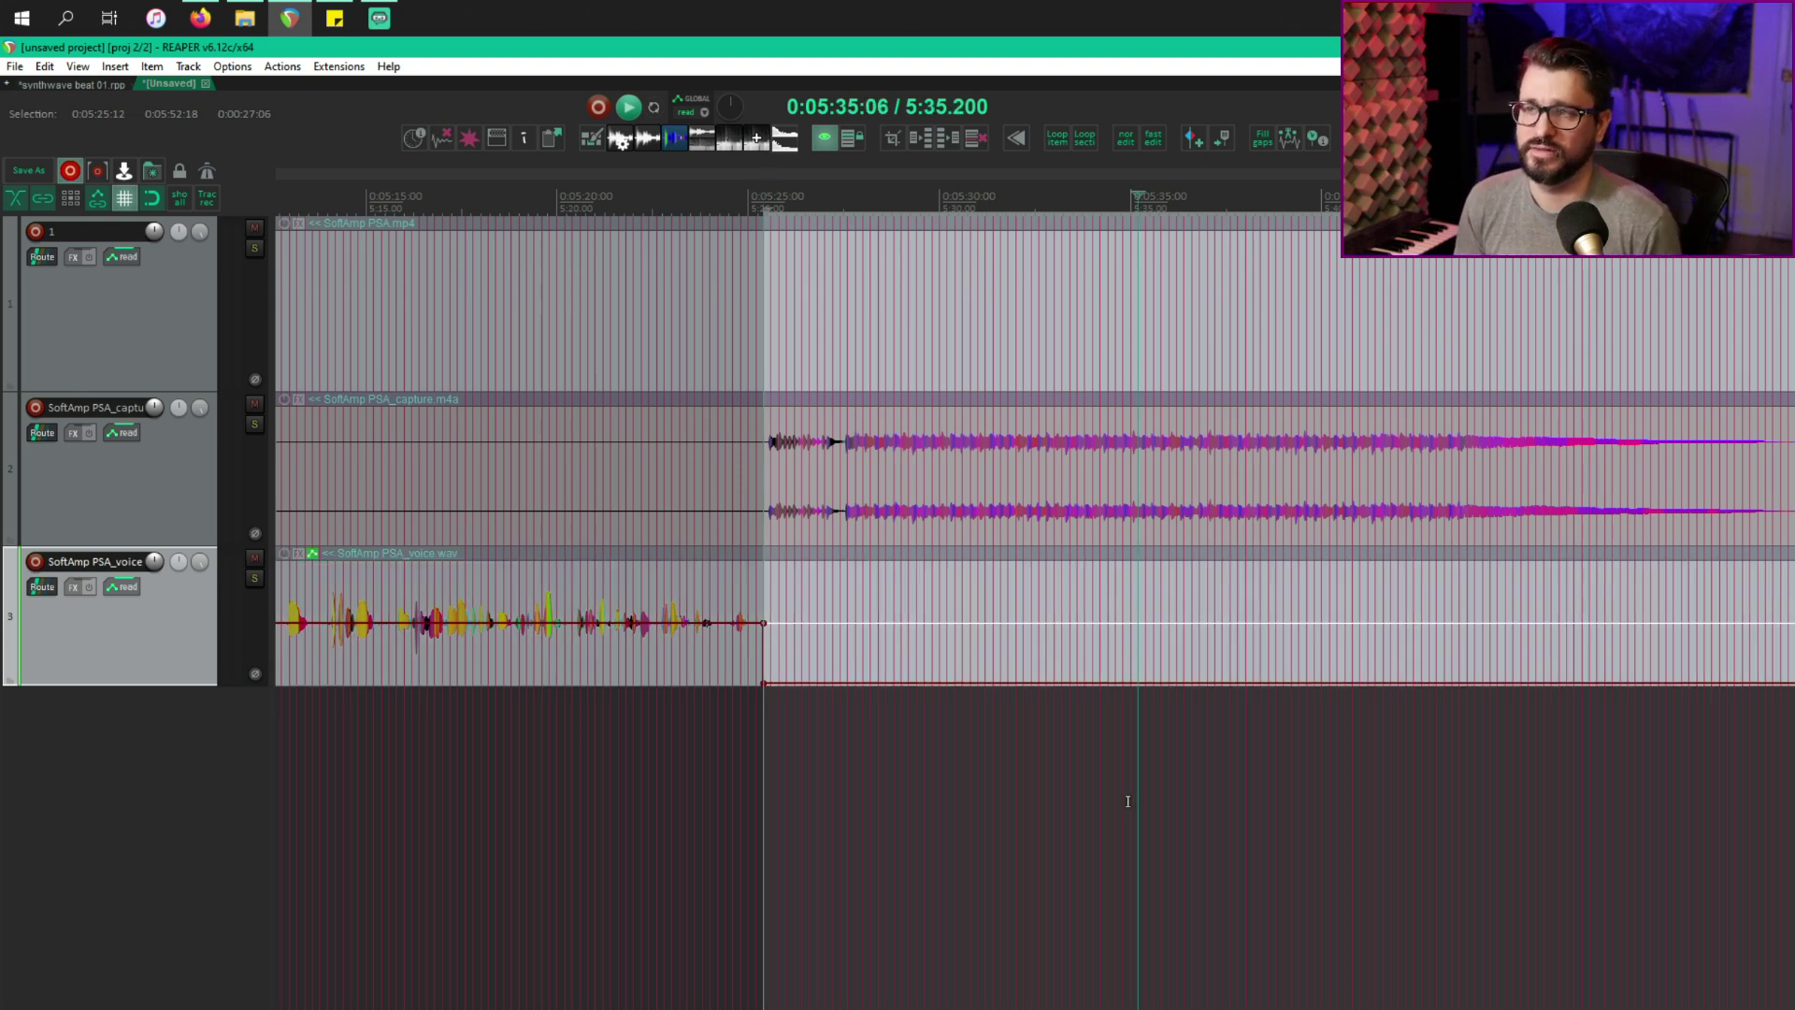
{"action": "left_click", "coordinate": [1022, 637]}
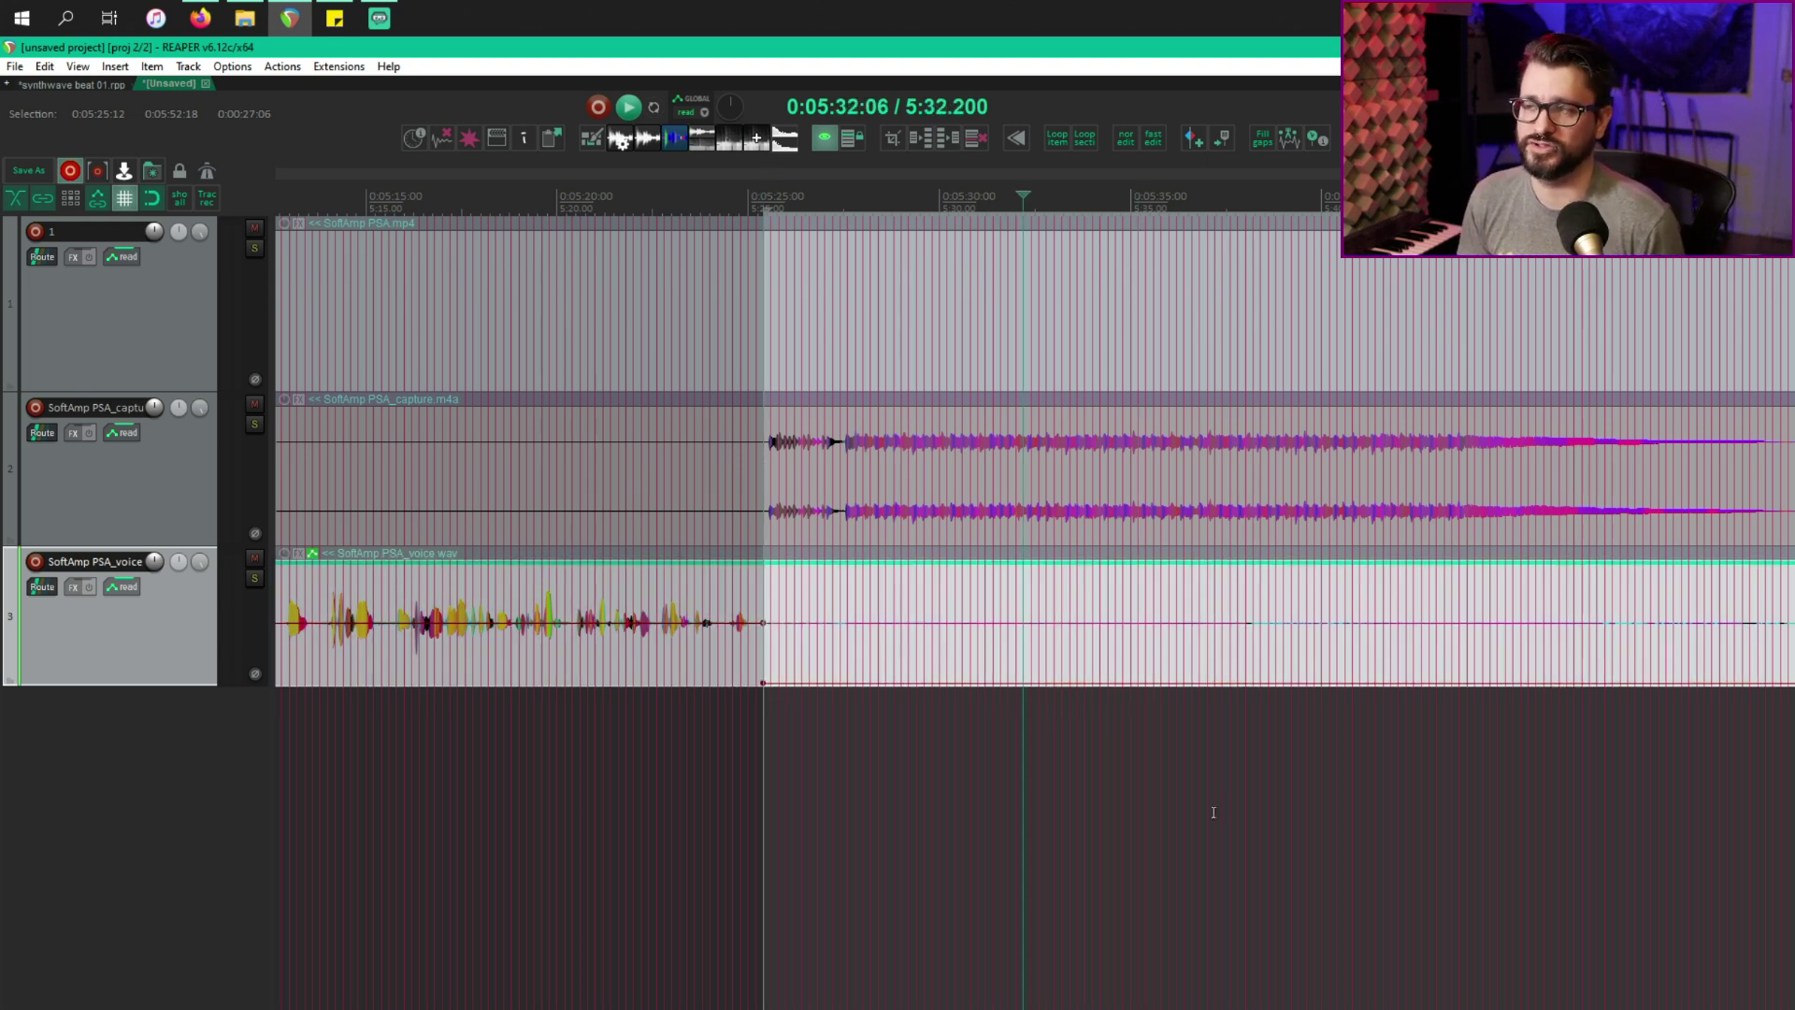
{"action": "left_click", "coordinate": [710, 653]}
{"action": "scroll", "coordinate": [710, 683], "scroll_direction": "down", "scroll_amount": 2}
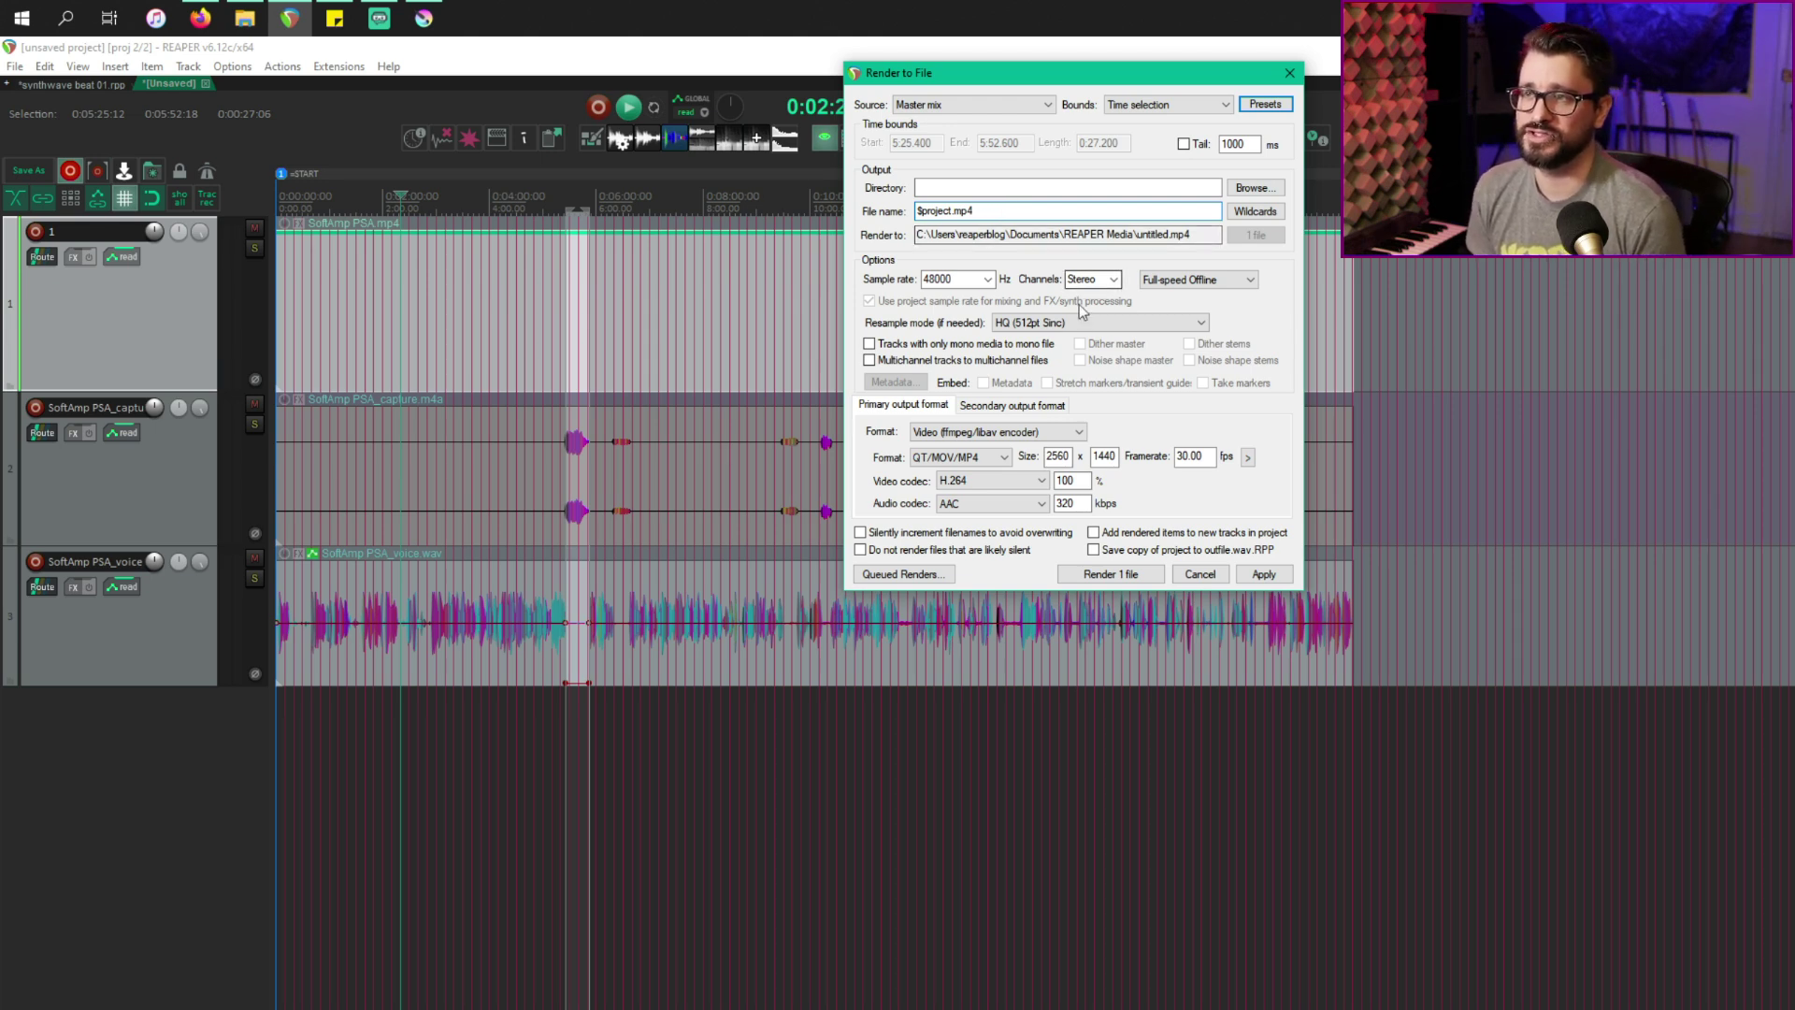
Set render format to Video (ffmpeg/libav encoder), QT/MOV/MP4 container, H.264 codec.
{"action": "left_click", "coordinate": [944, 440]}
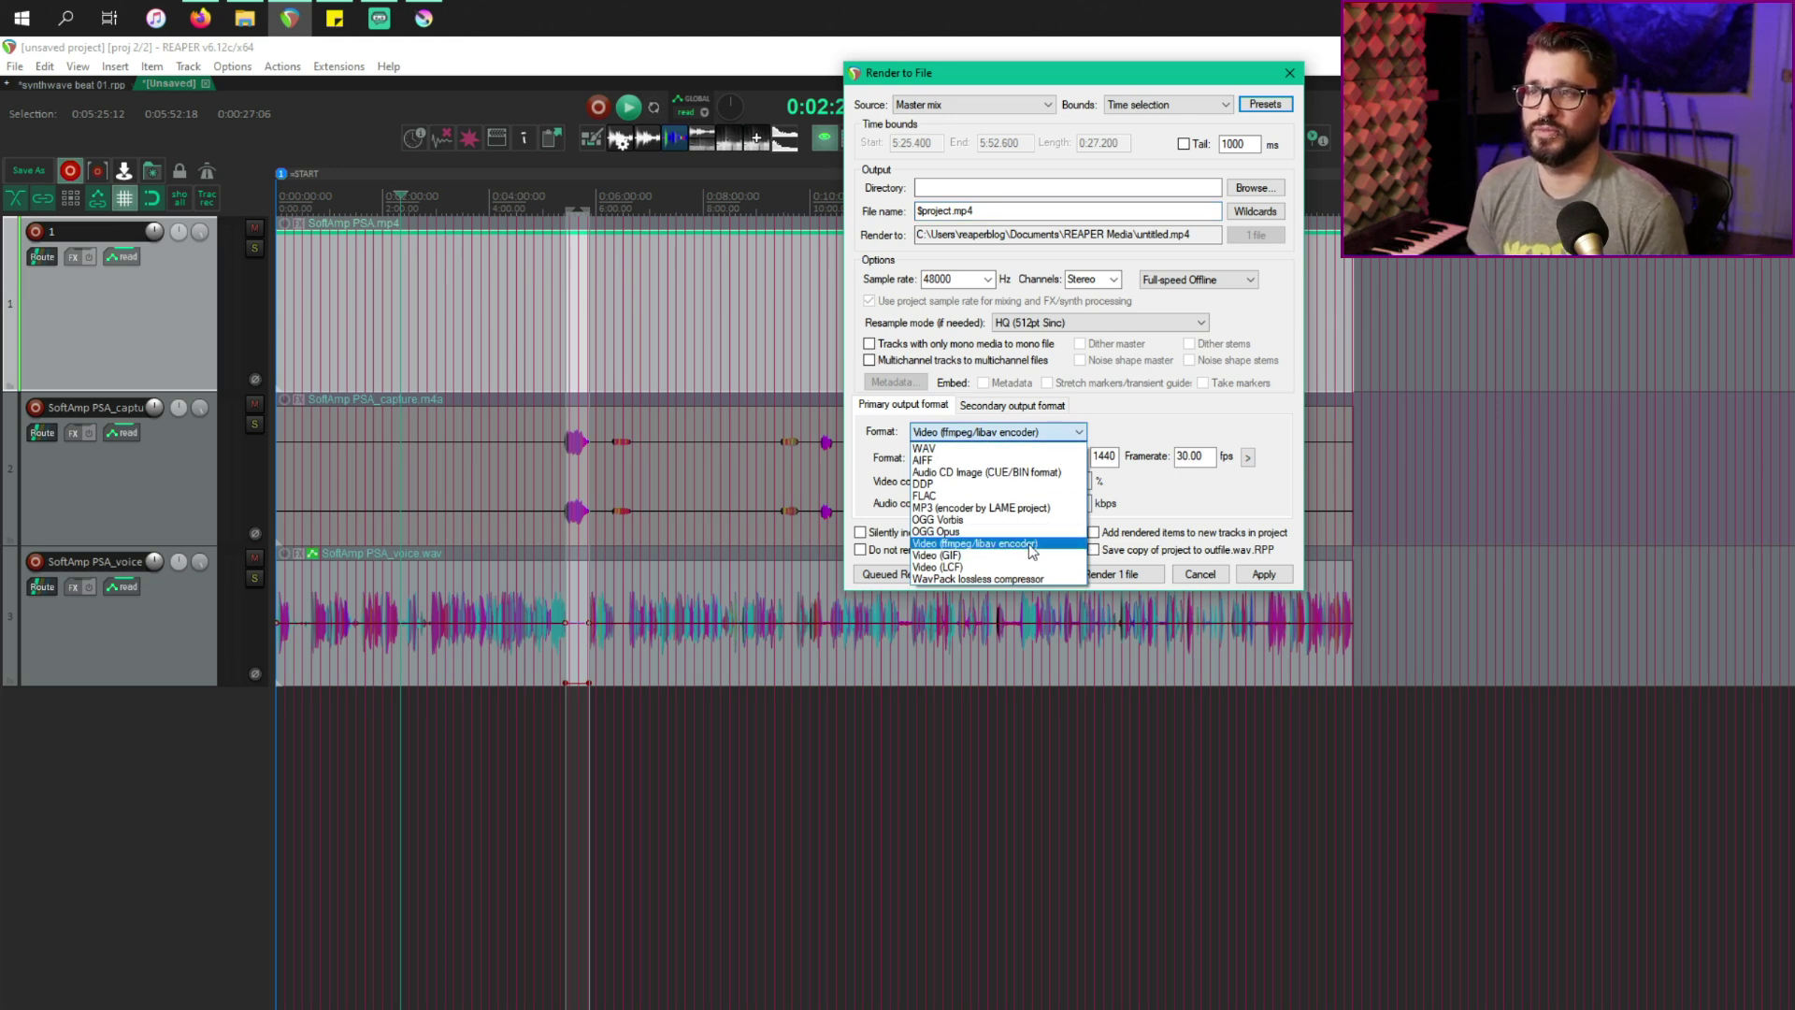
{"action": "left_click", "coordinate": [1188, 418]}
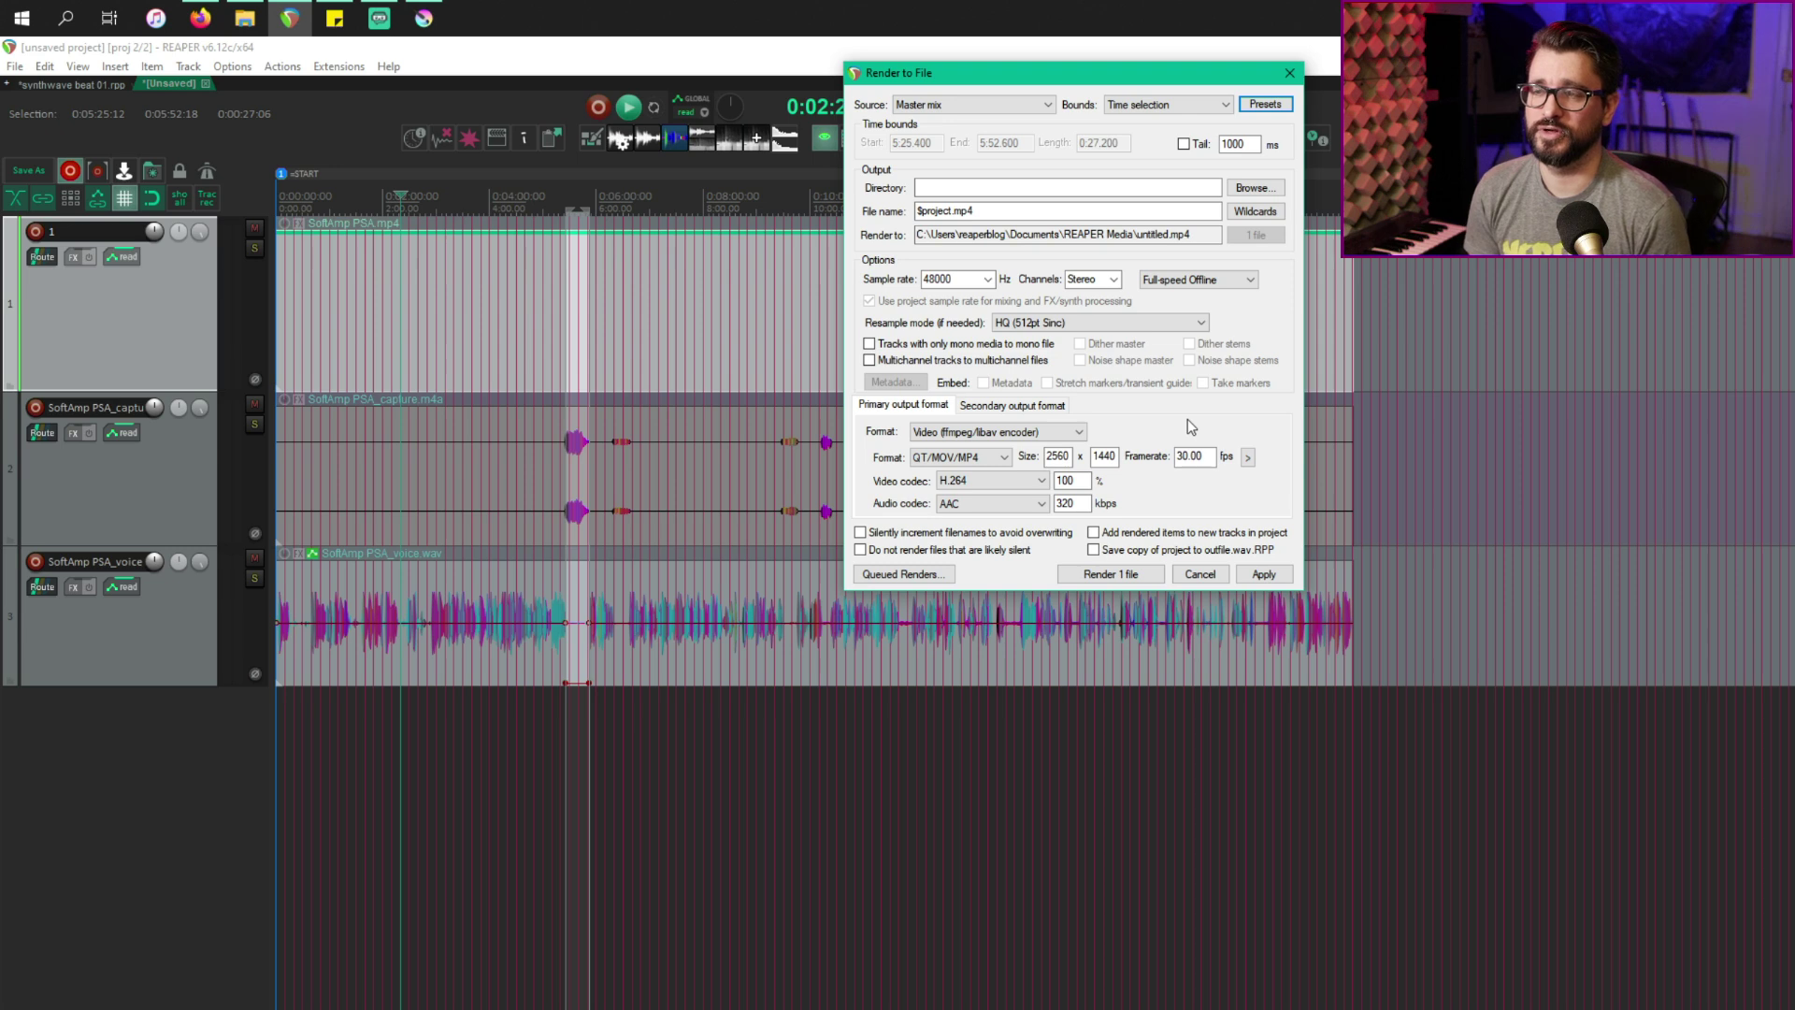
{"action": "left_click", "coordinate": [965, 459]}
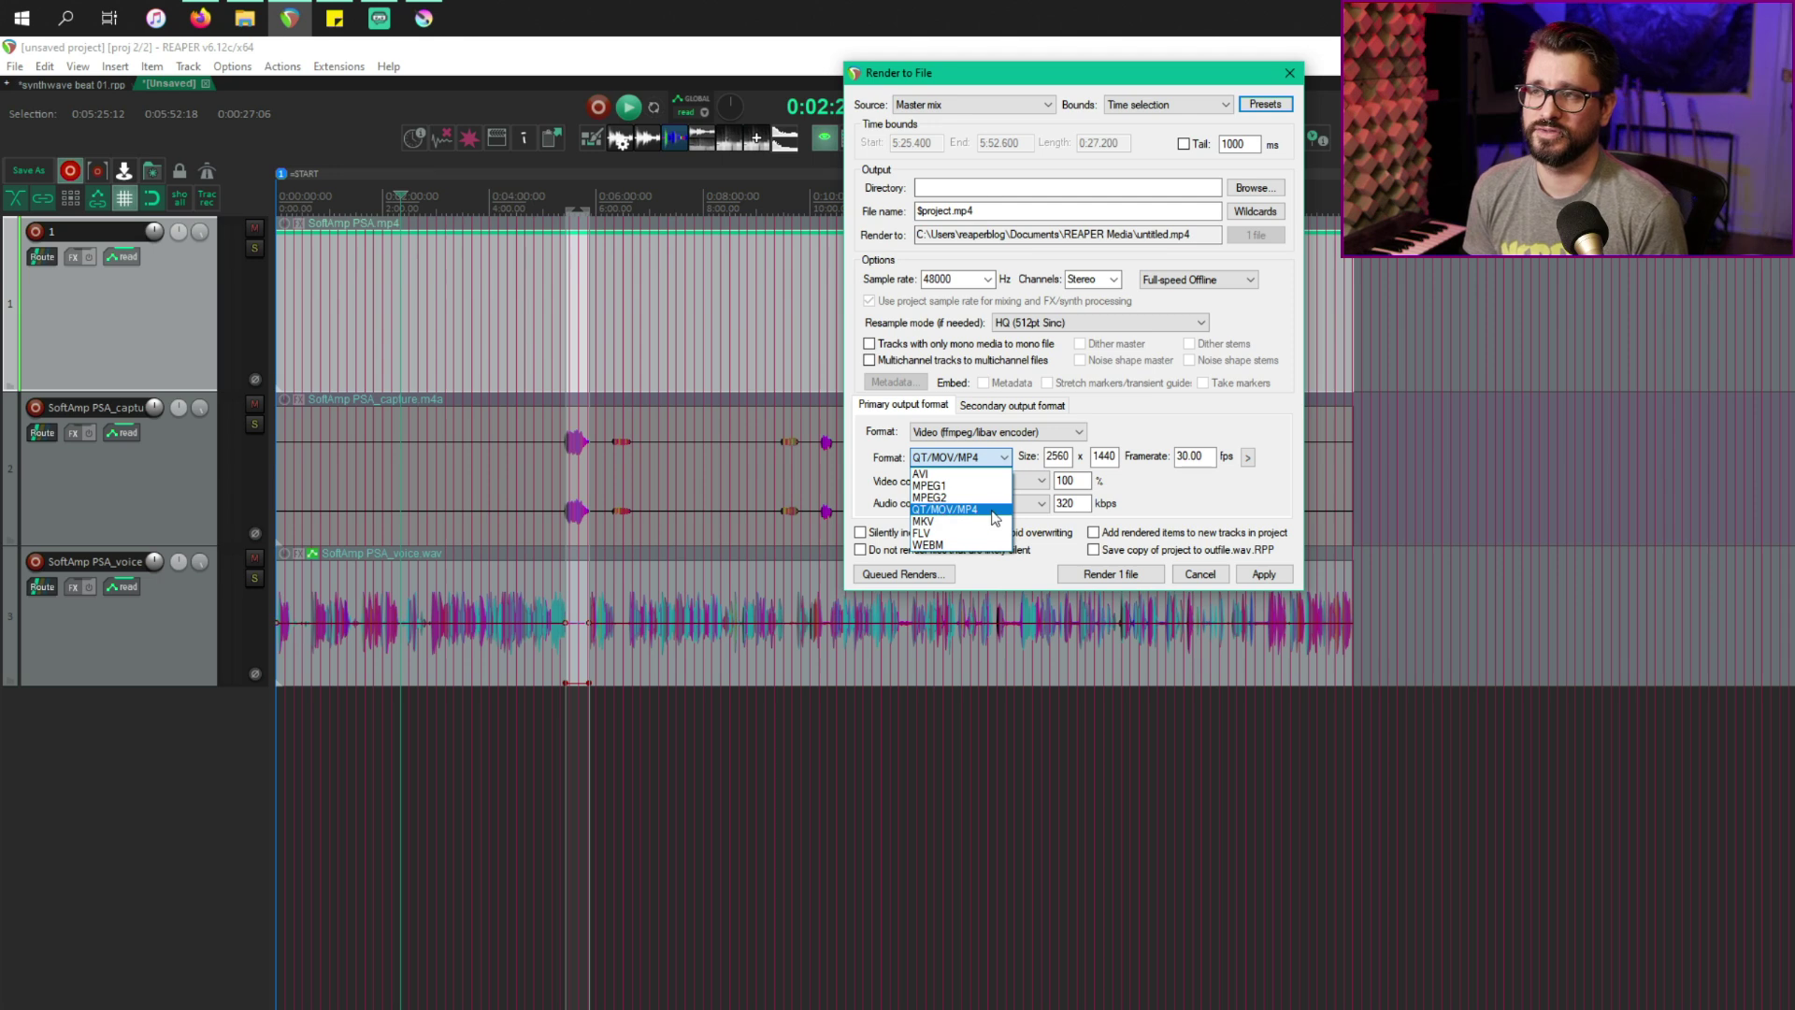
{"action": "left_click", "coordinate": [1035, 509]}
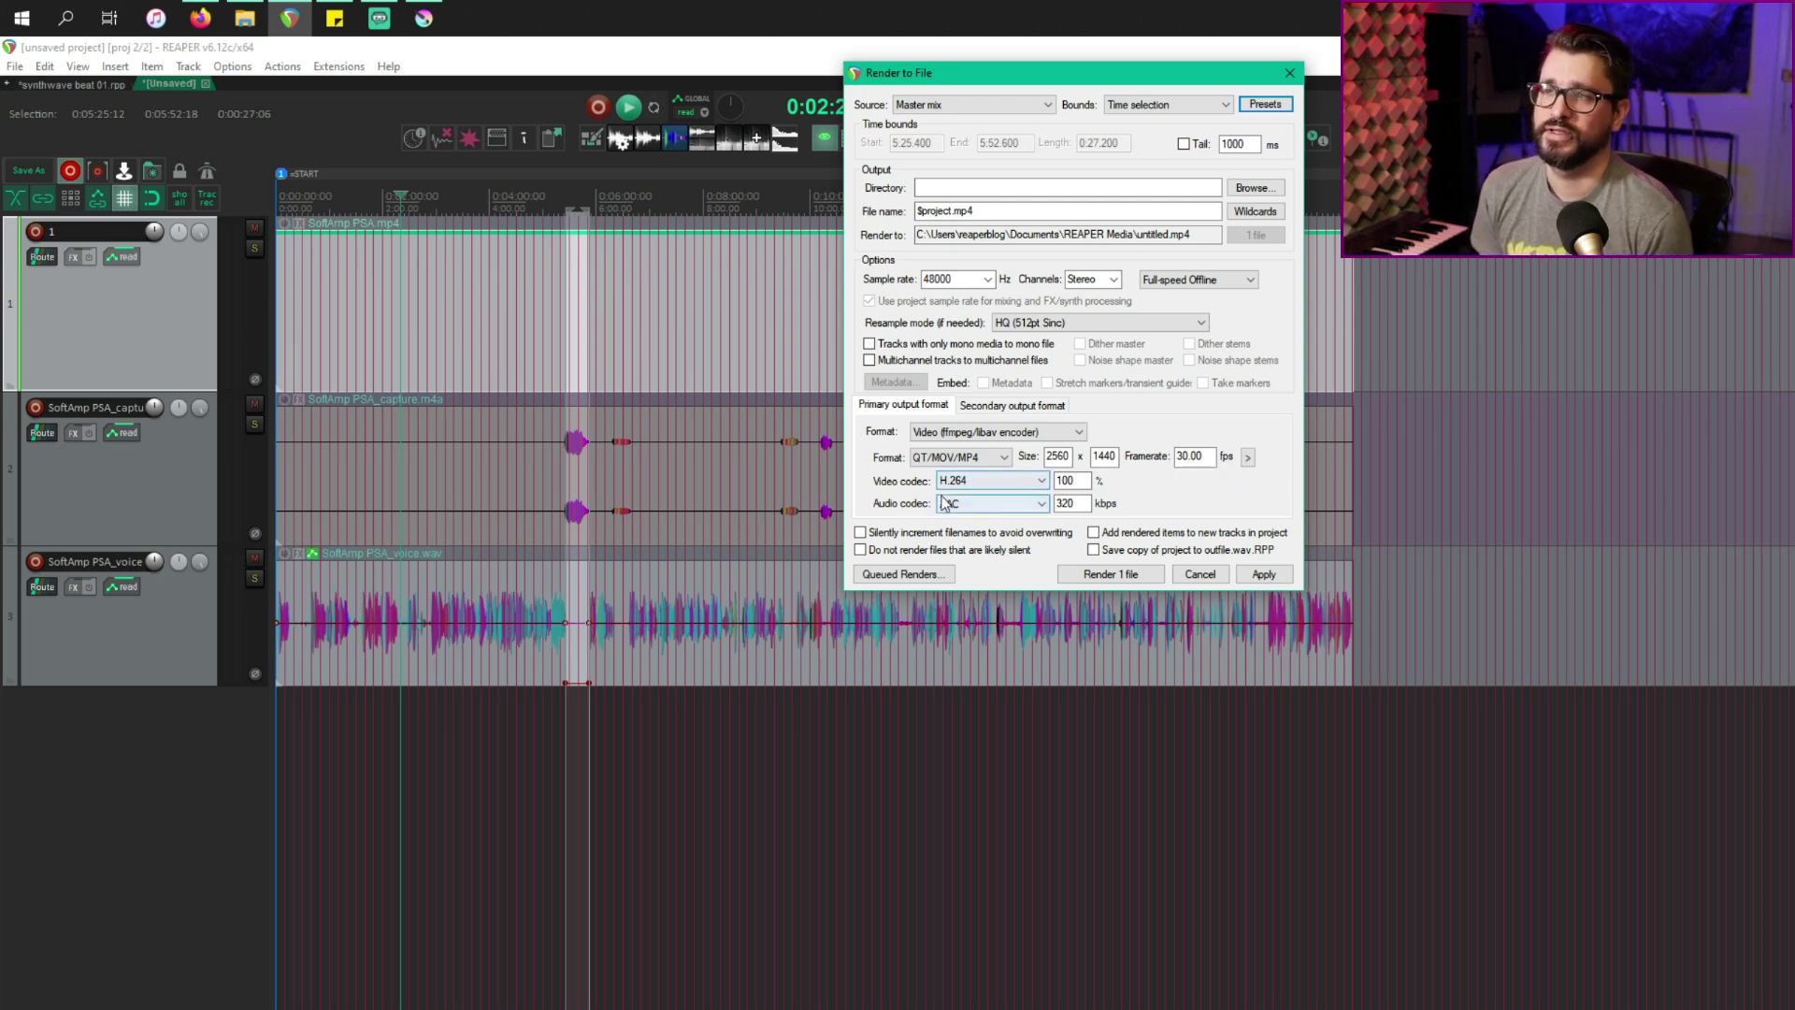
{"action": "left_click", "coordinate": [976, 483]}
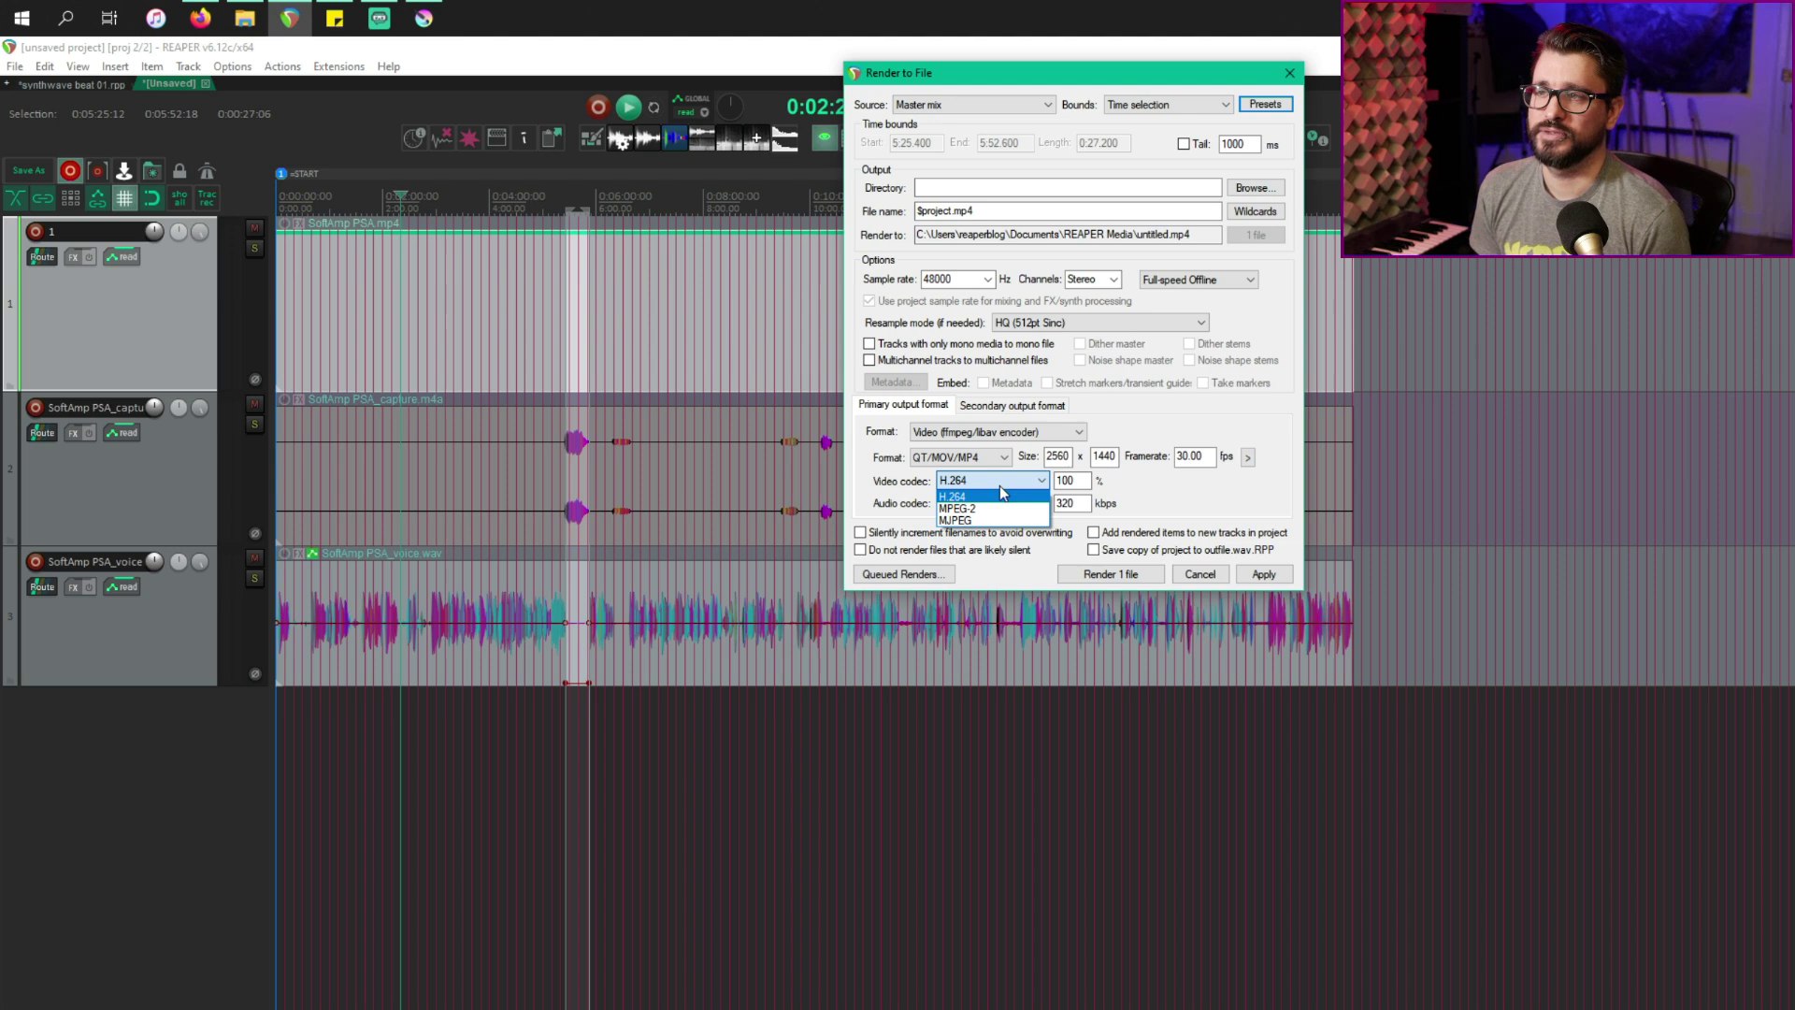
{"action": "left_click", "coordinate": [1067, 482]}
Set video quality to 100% and audio to AAC at 320 kbps.
{"action": "double_click", "coordinate": [1084, 483]}
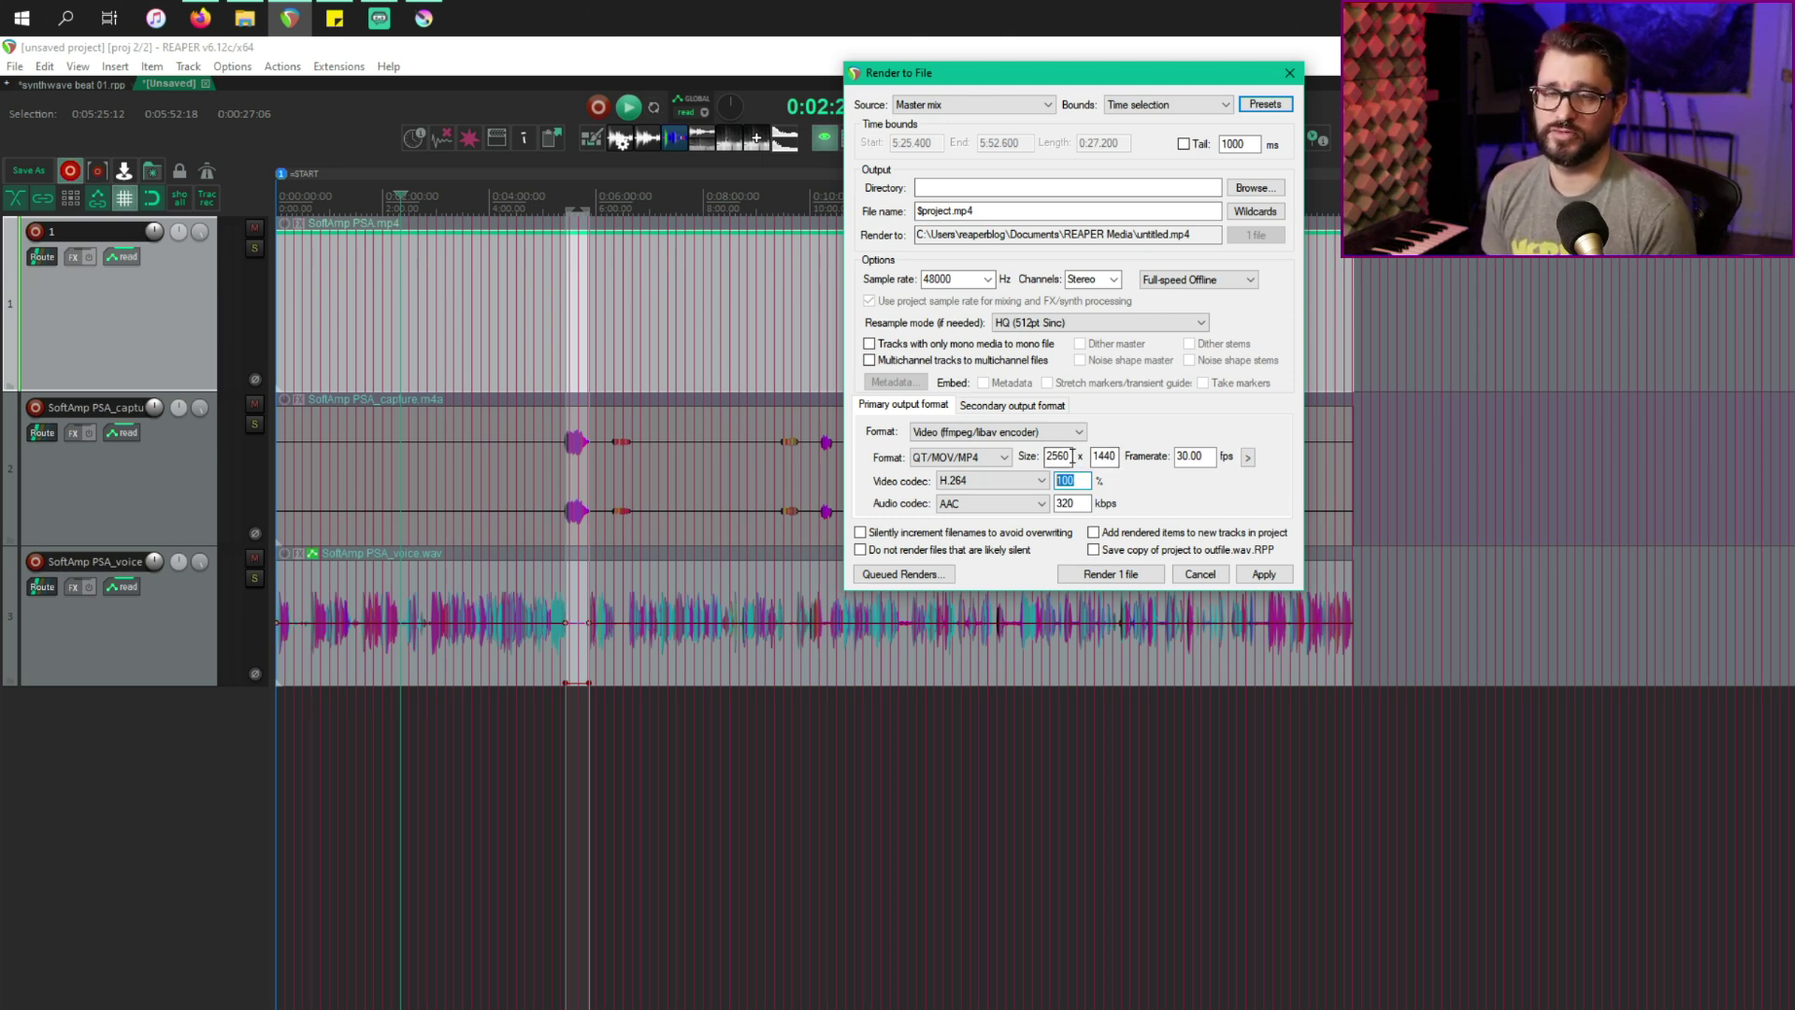
{"action": "double_click", "coordinate": [1068, 503]}
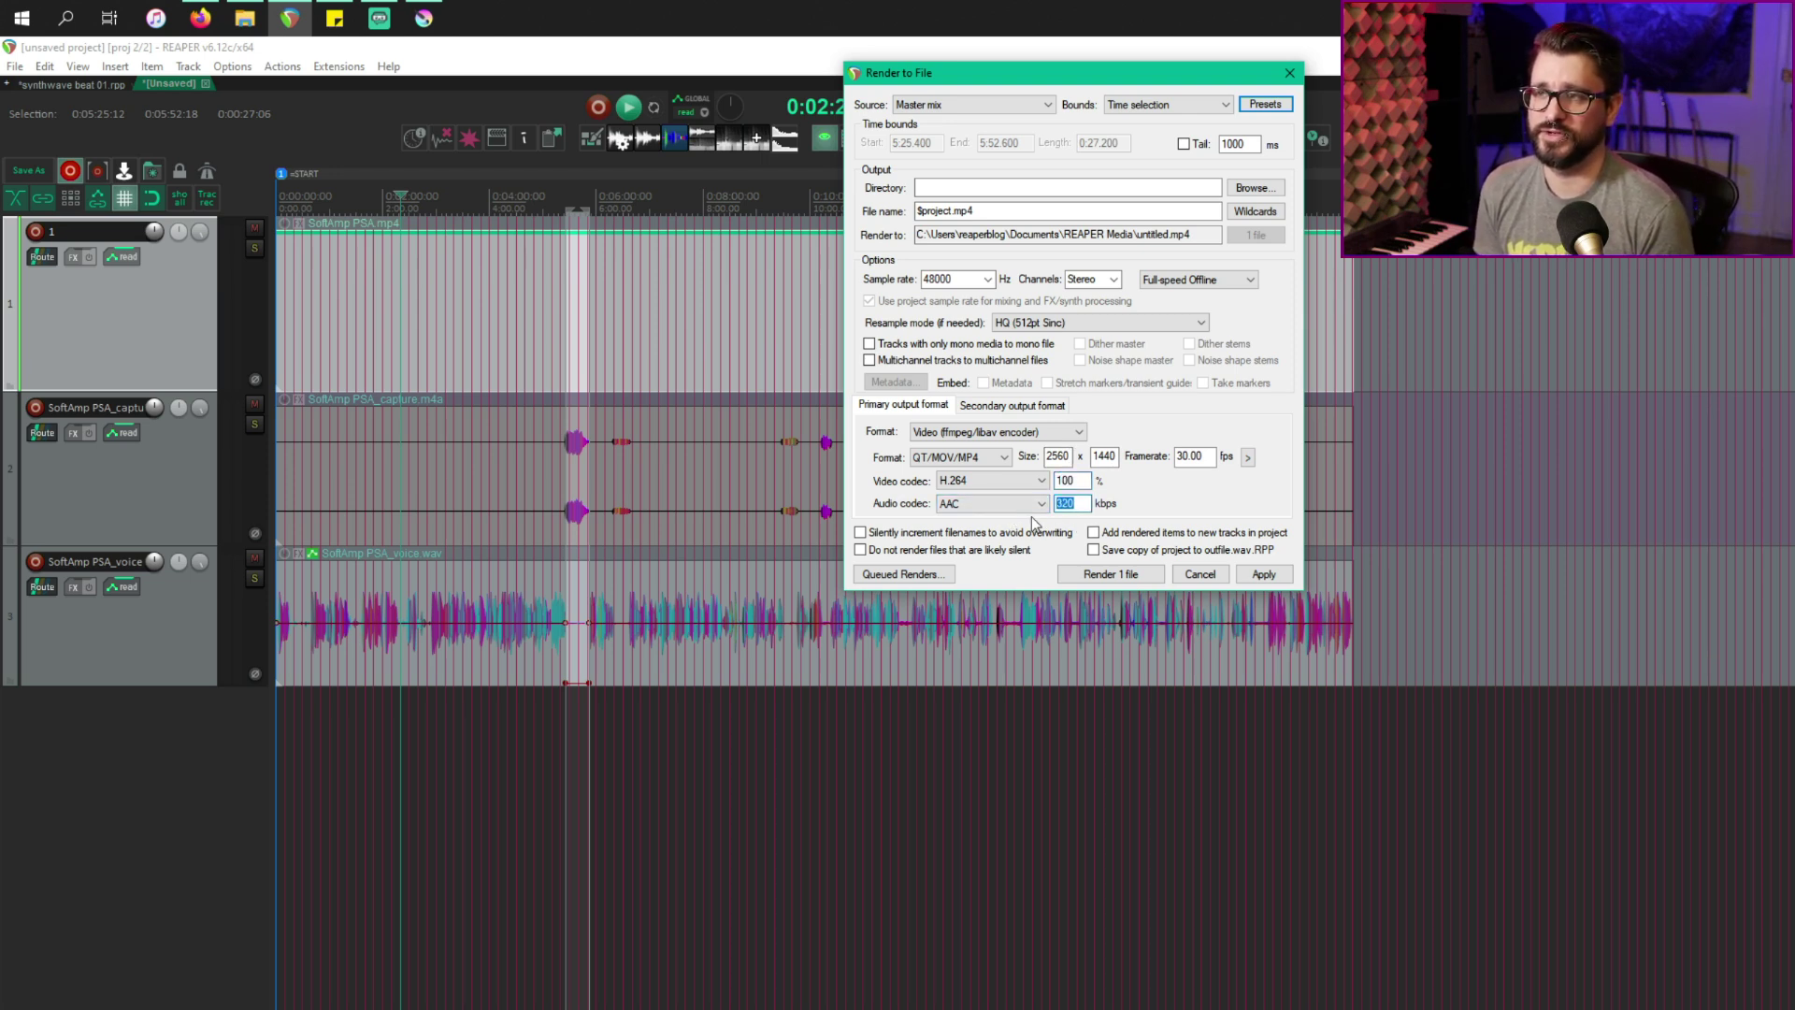
{"action": "left_click", "coordinate": [1028, 505]}
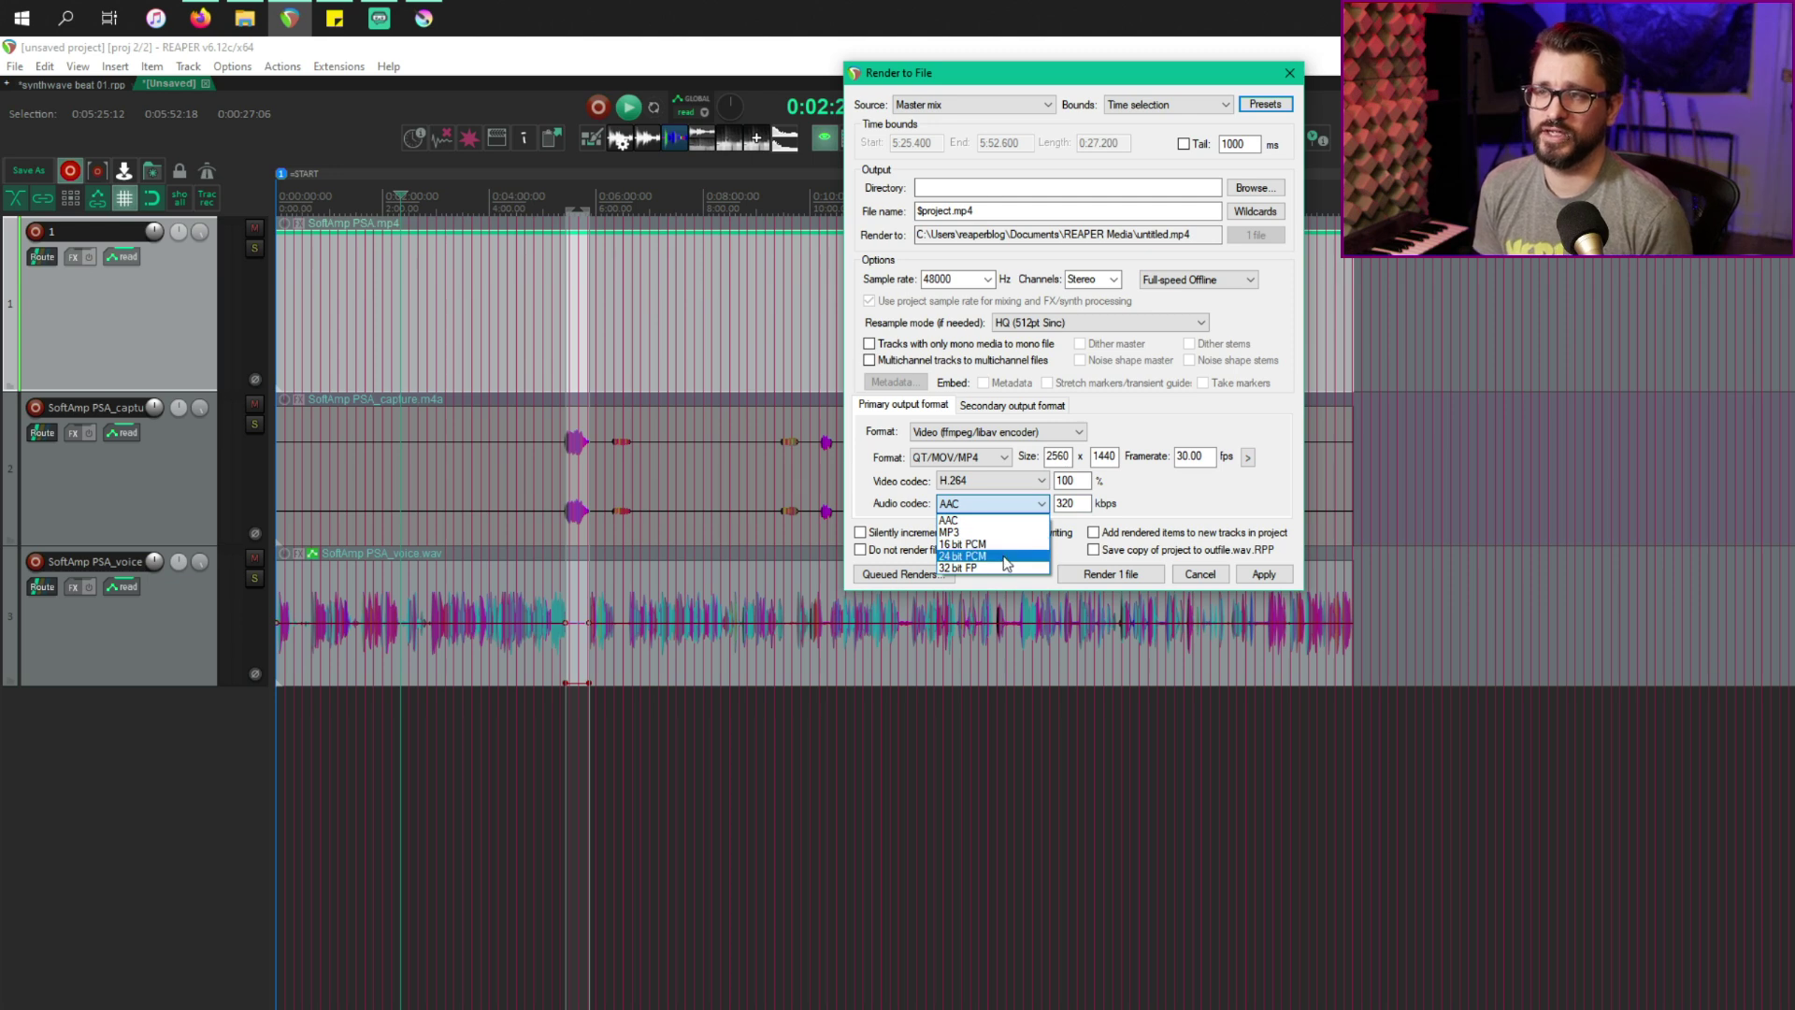
{"action": "left_click", "coordinate": [1121, 510]}
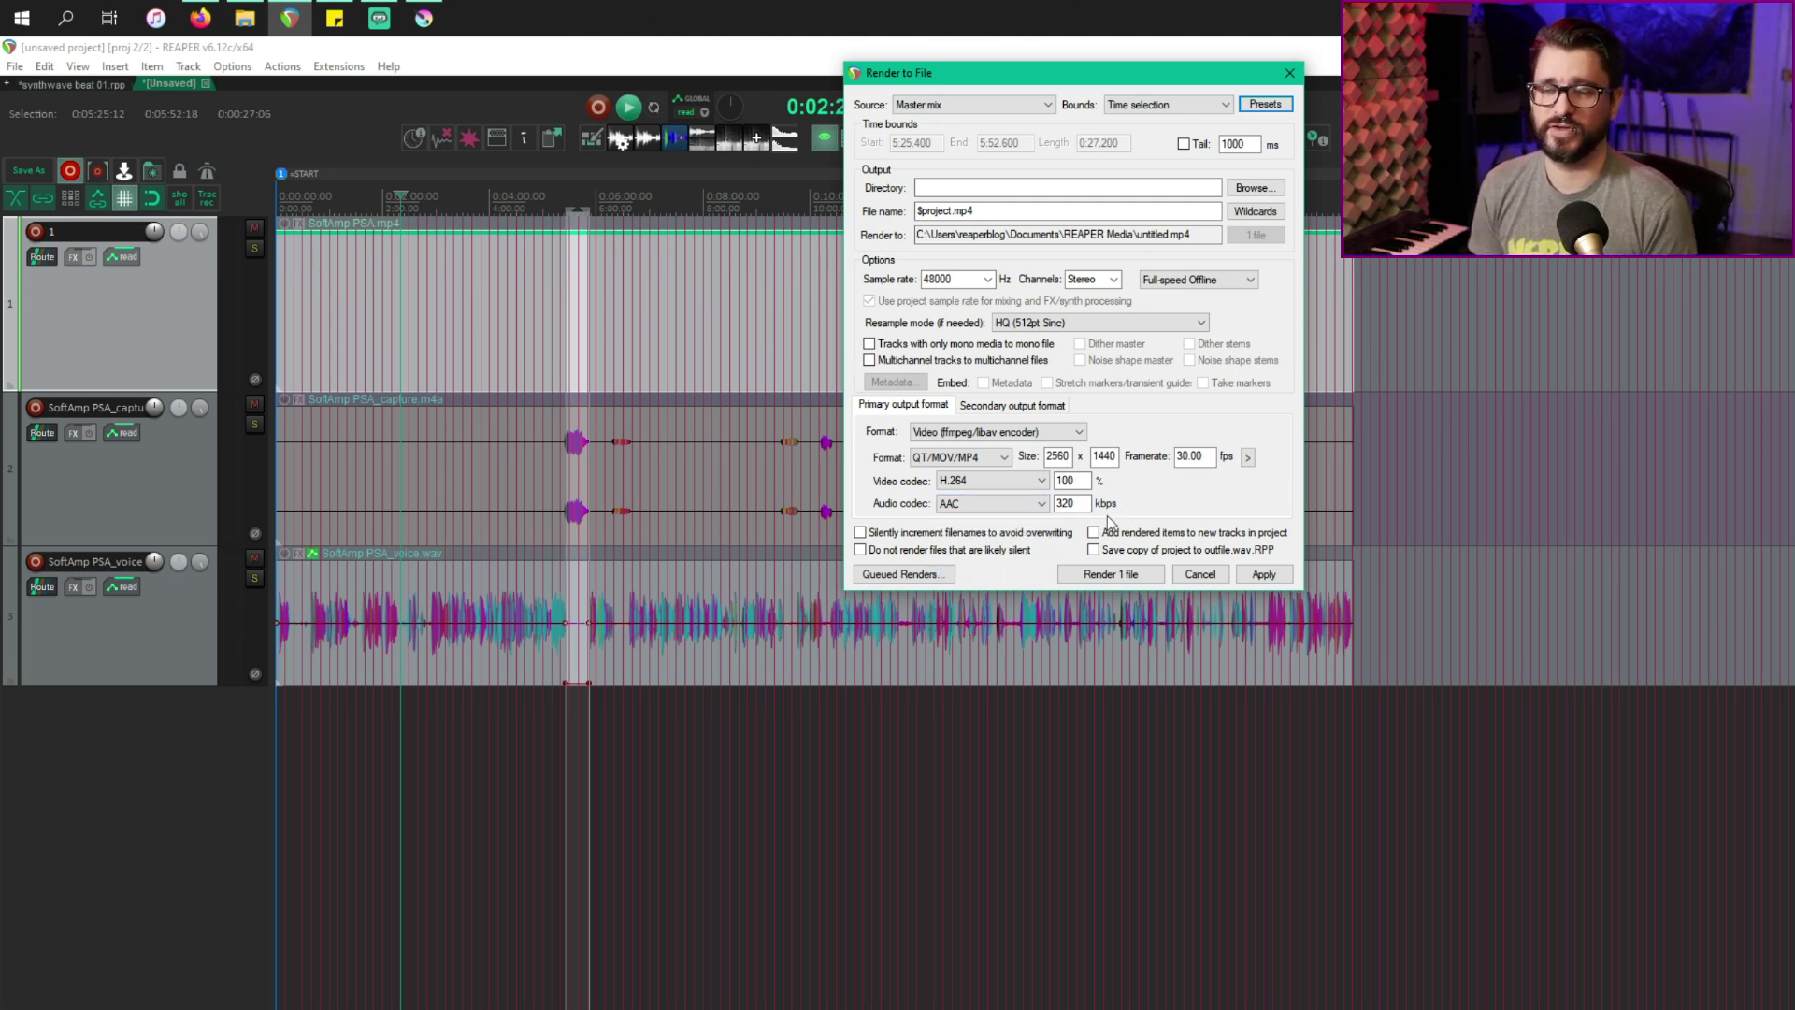